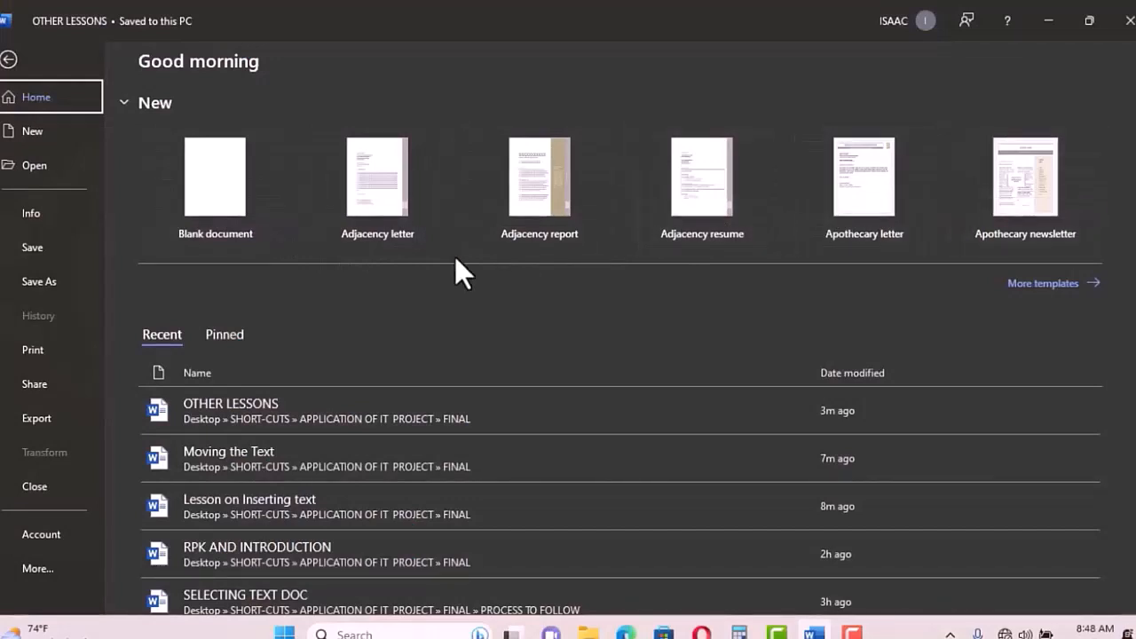
# - Create a new blank document, and shrink its window before maximizing it again
pyautogui.click(220, 188)
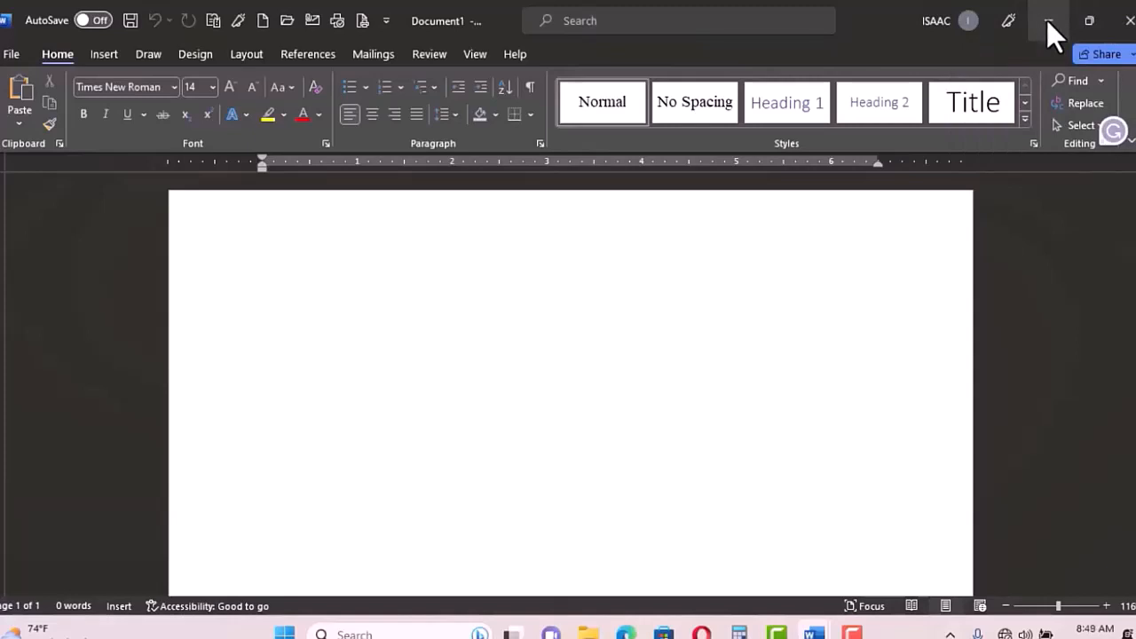
pyautogui.moveTo(1083, 18)
pyautogui.click(1087, 23)
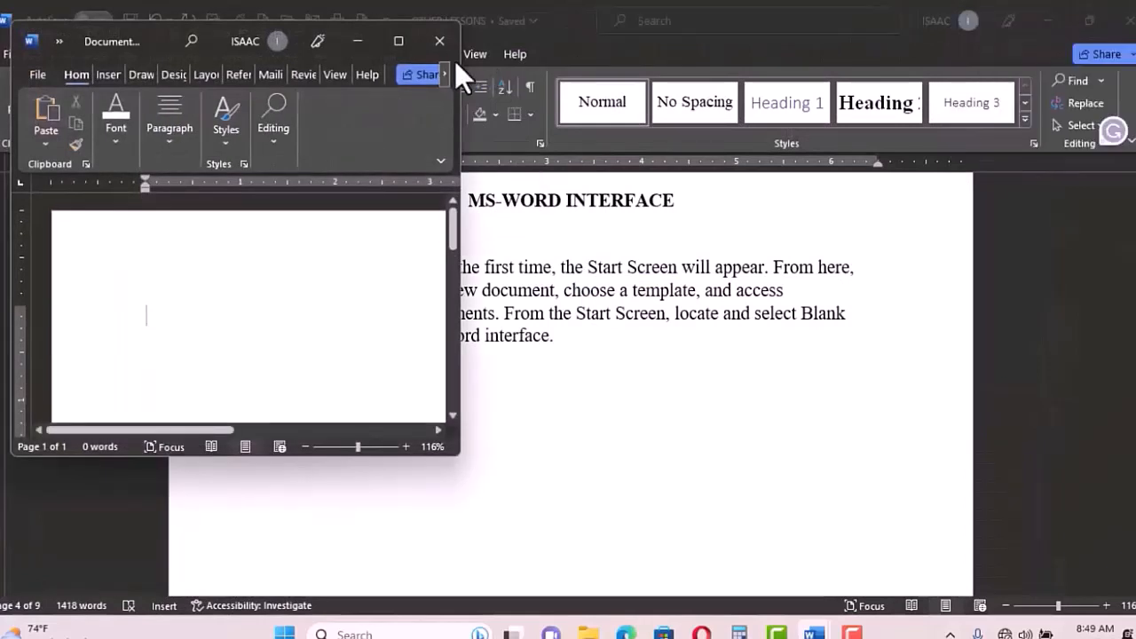
pyautogui.moveTo(401, 48)
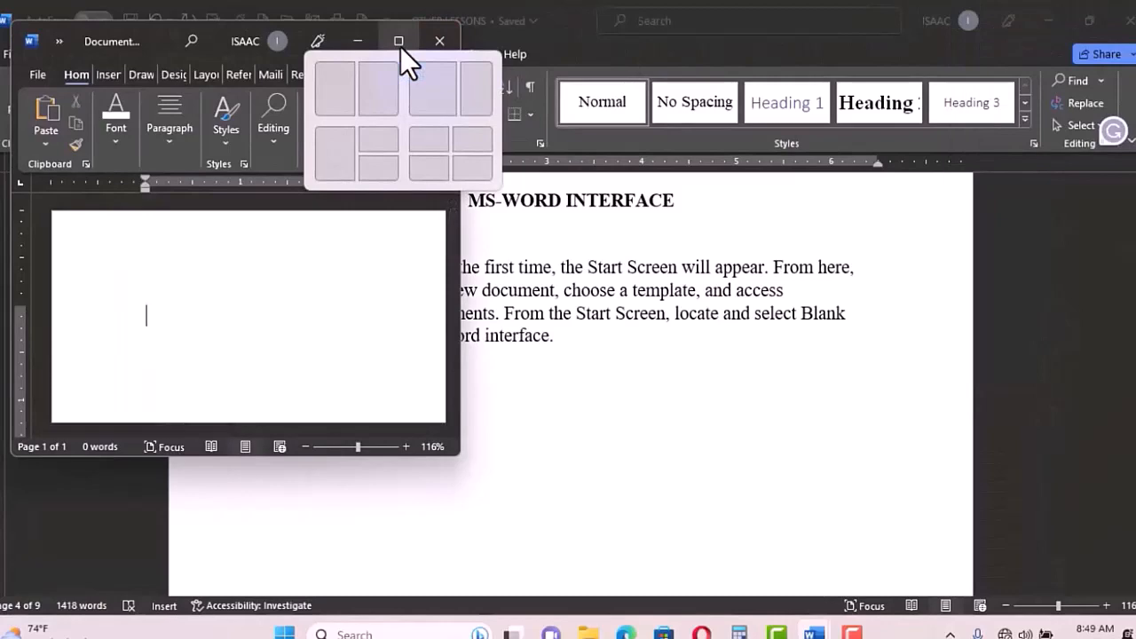
pyautogui.click(400, 48)
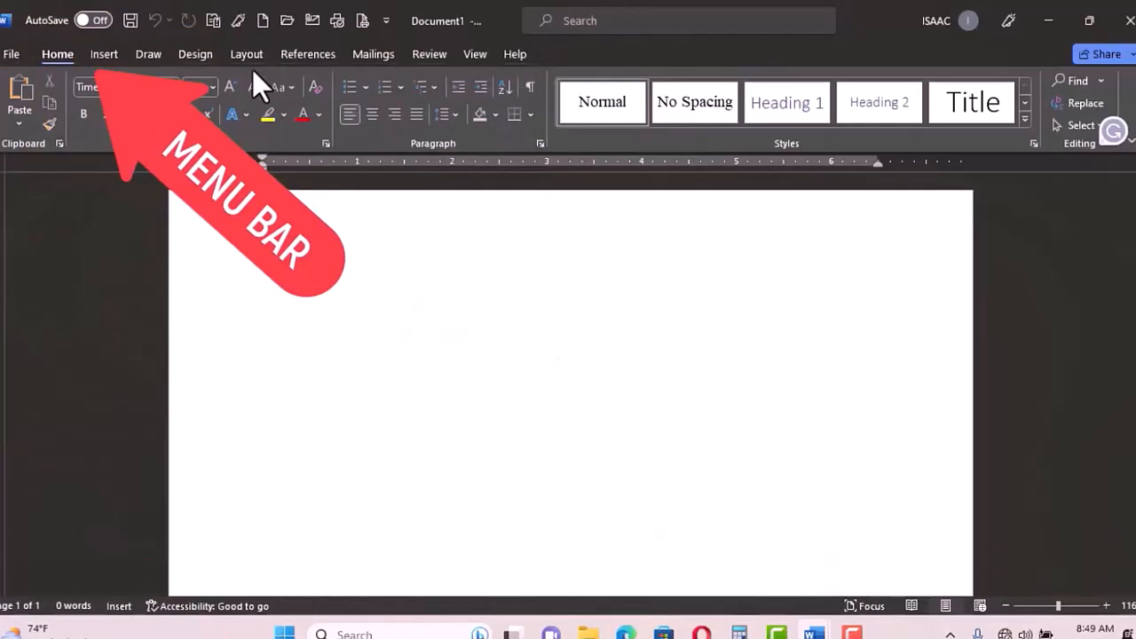
# - Examine the Insert, Draw, Design, Layout, References, Mailings and Review command sets, and return to the Home commands
pyautogui.click(105, 57)
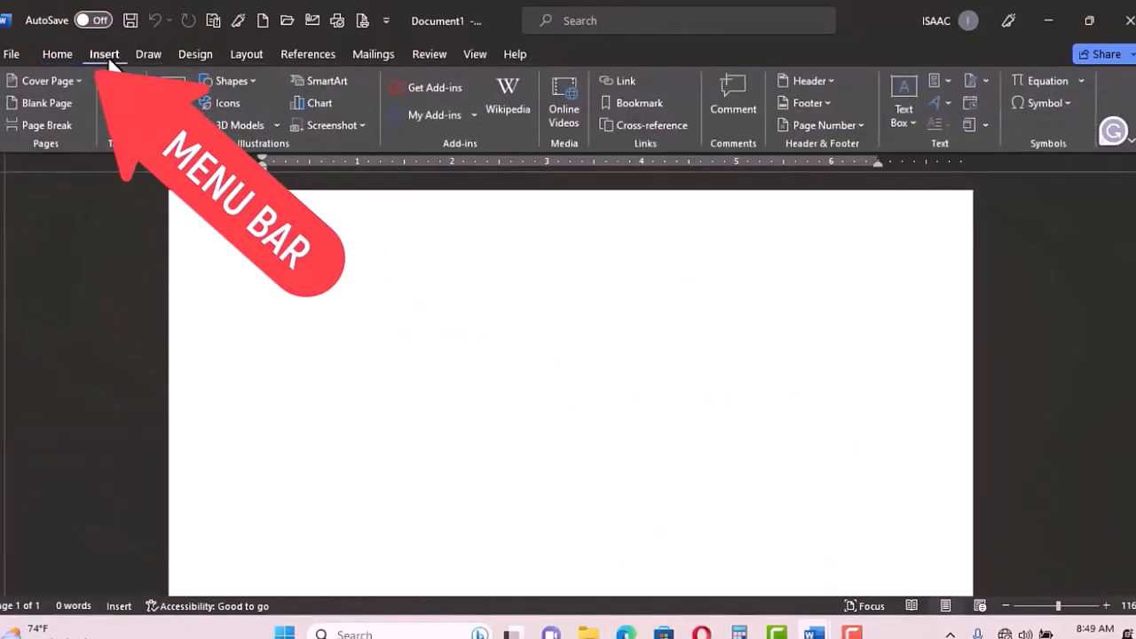
pyautogui.click(67, 59)
pyautogui.click(112, 55)
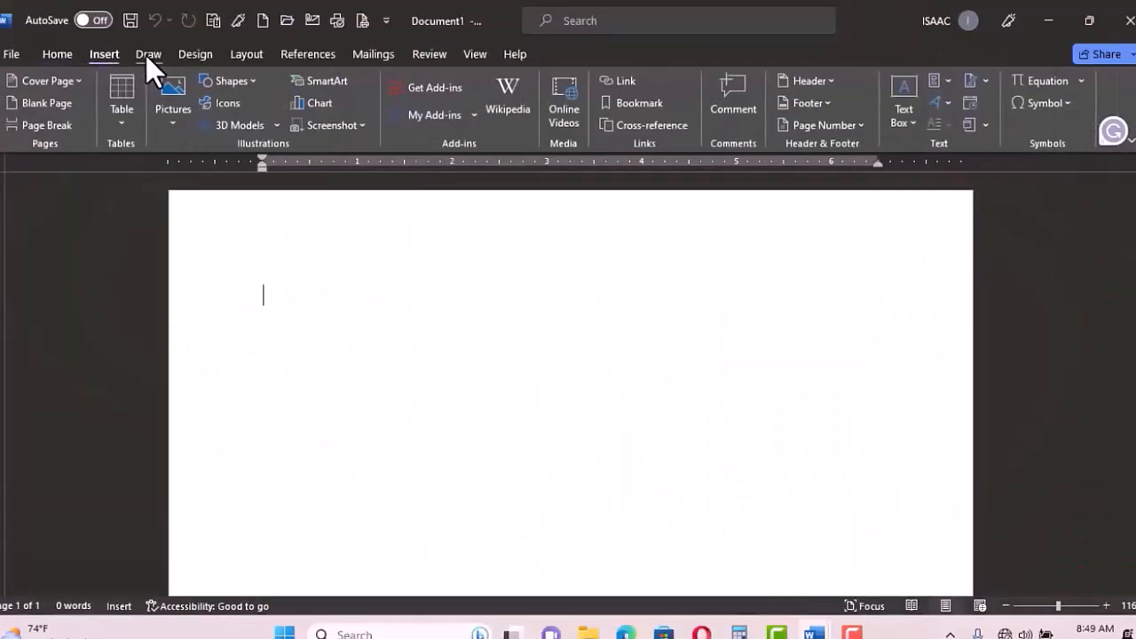
pyautogui.click(147, 55)
pyautogui.click(204, 56)
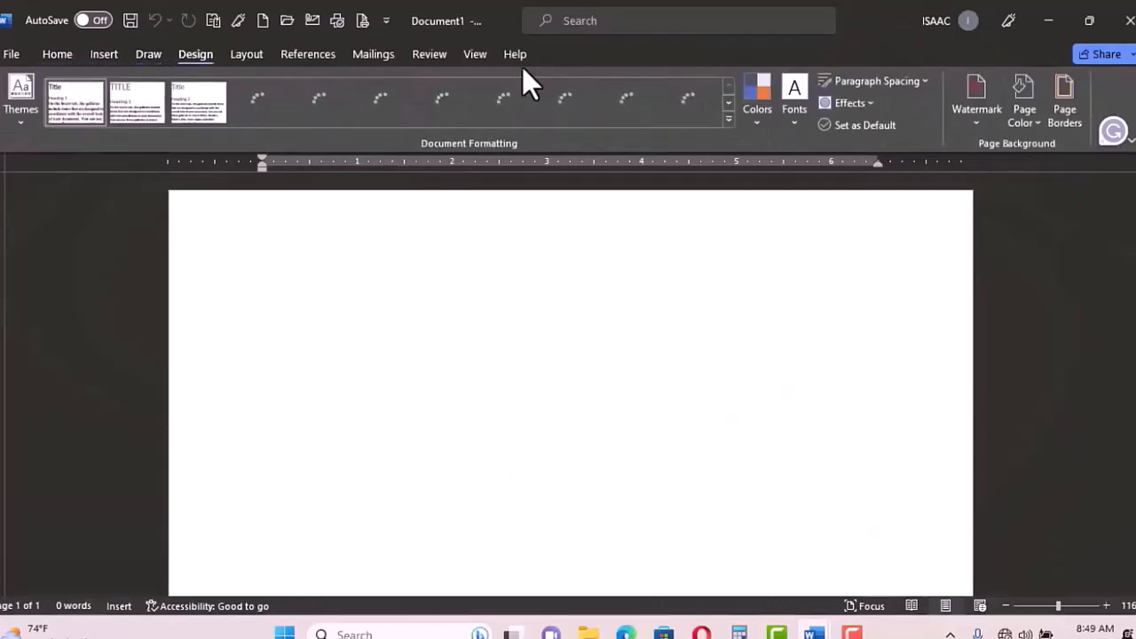
pyautogui.click(247, 53)
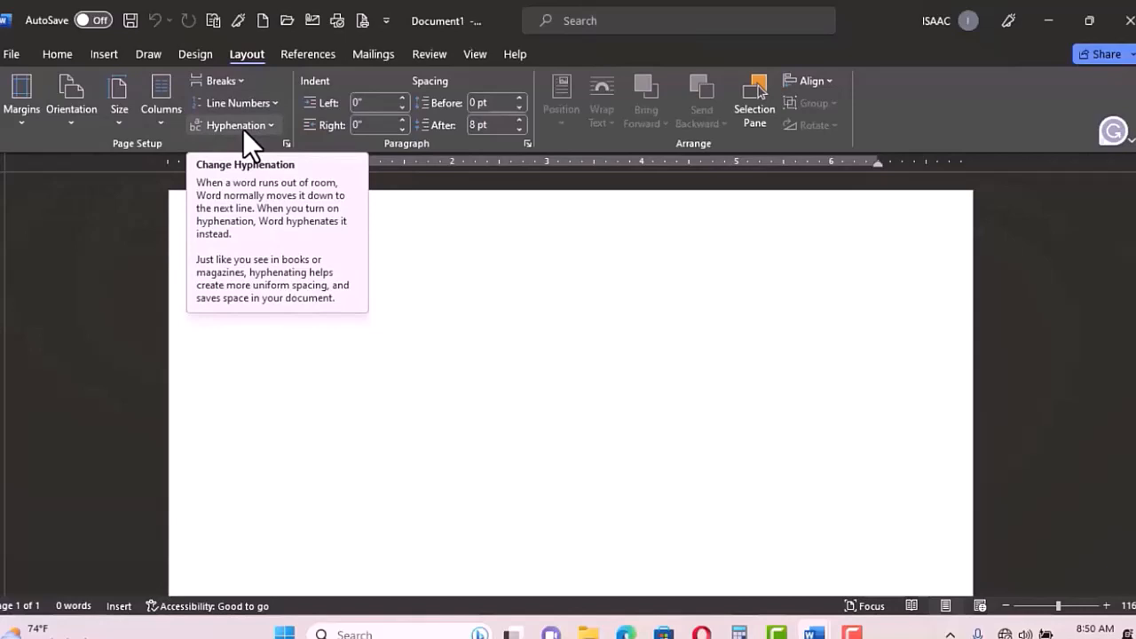
pyautogui.click(302, 57)
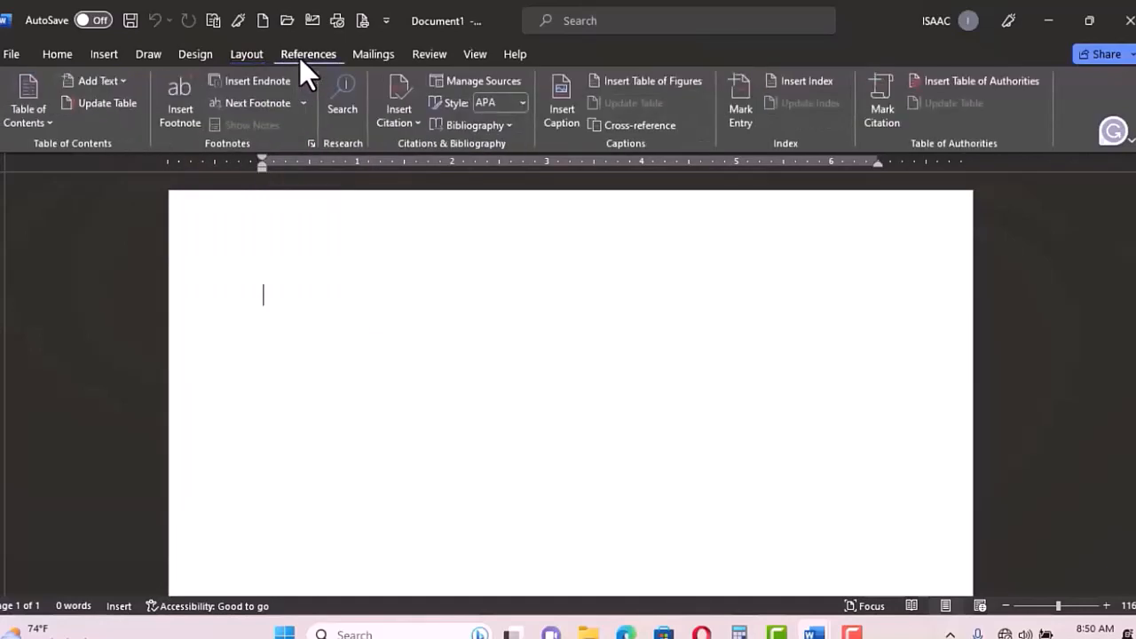
pyautogui.click(364, 55)
pyautogui.click(429, 54)
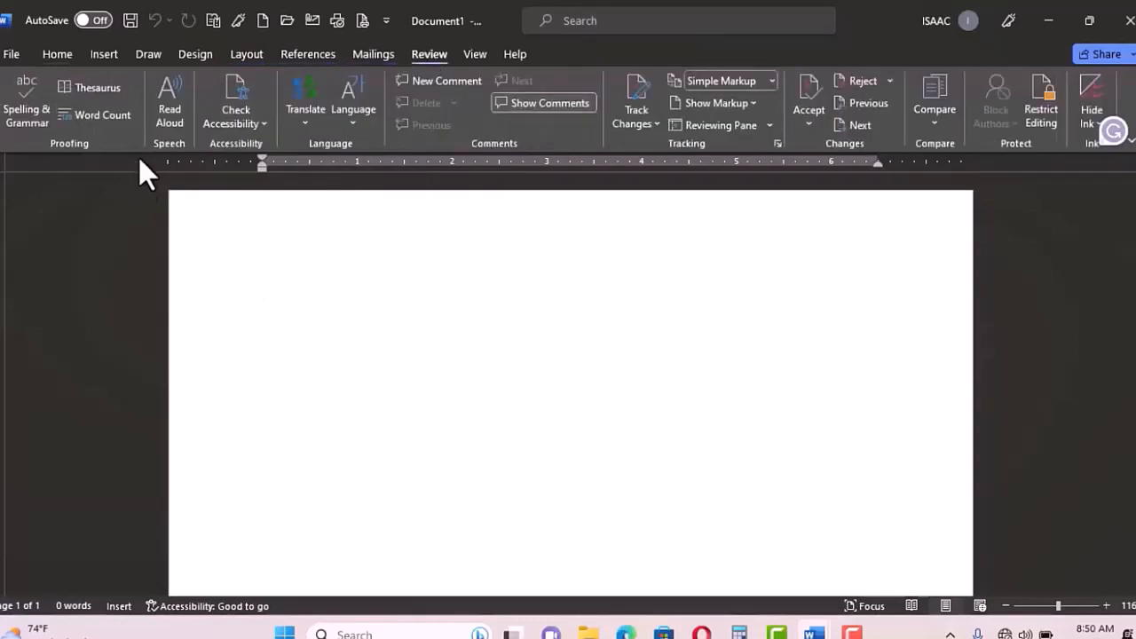
pyautogui.click(56, 54)
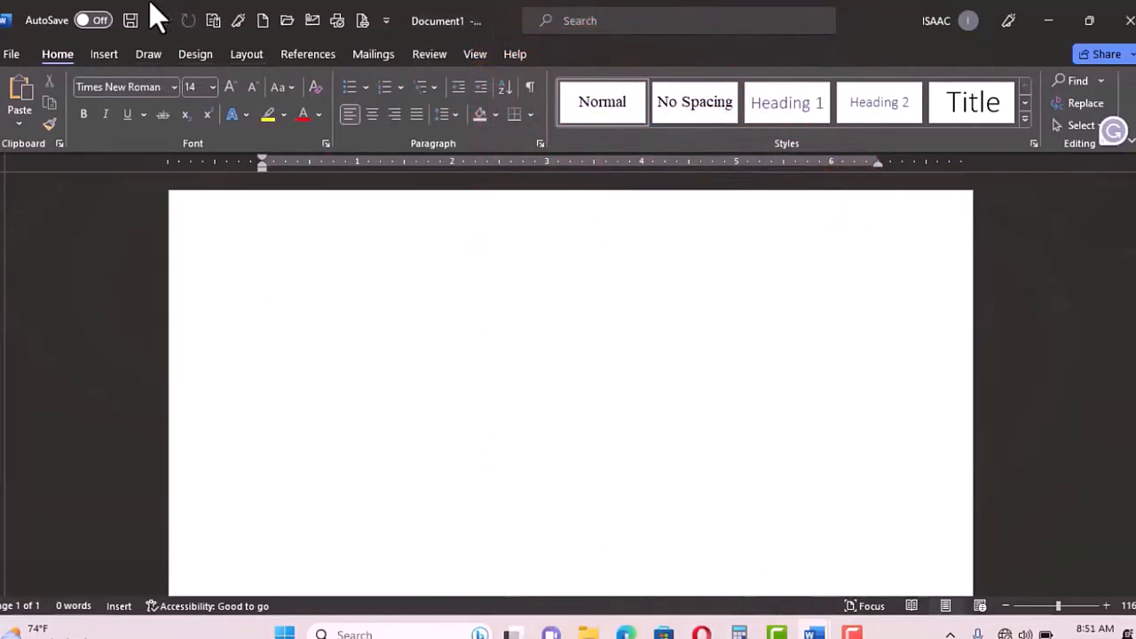
# - Remove the New, Save, Email and Quick Print commands from the Quick Access Toolbar
pyautogui.click(385, 22)
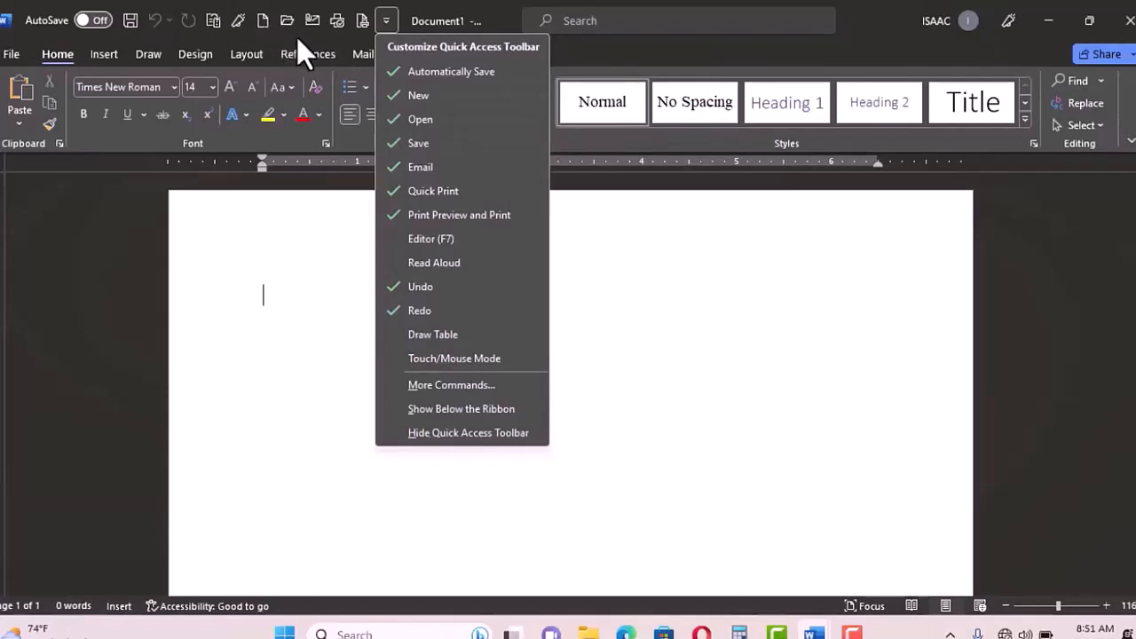
pyautogui.click(406, 97)
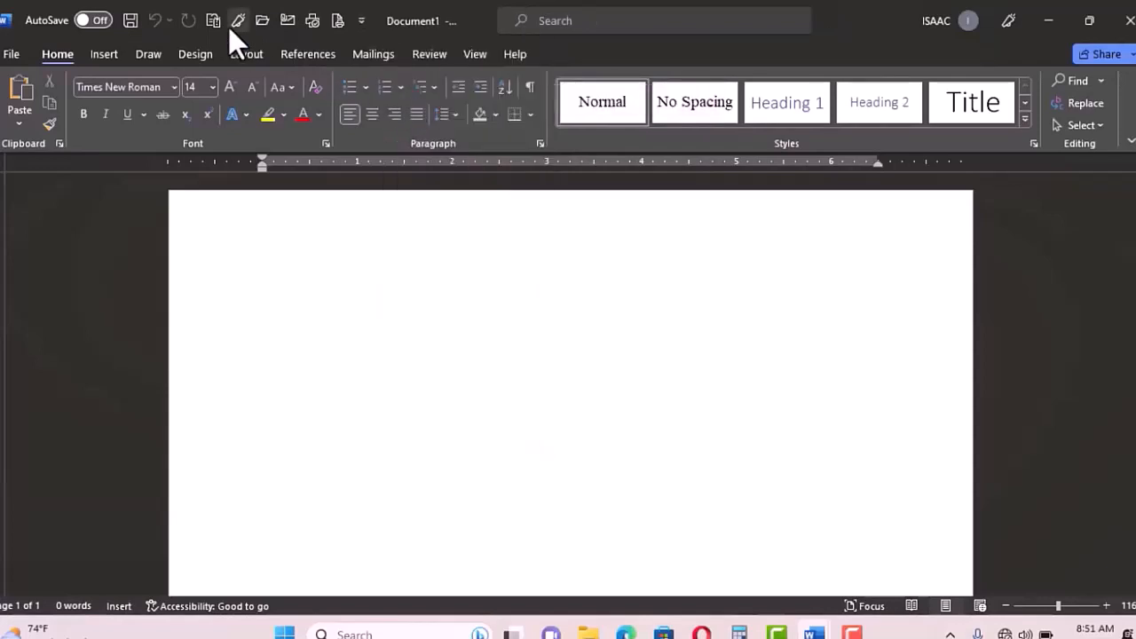
pyautogui.click(361, 20)
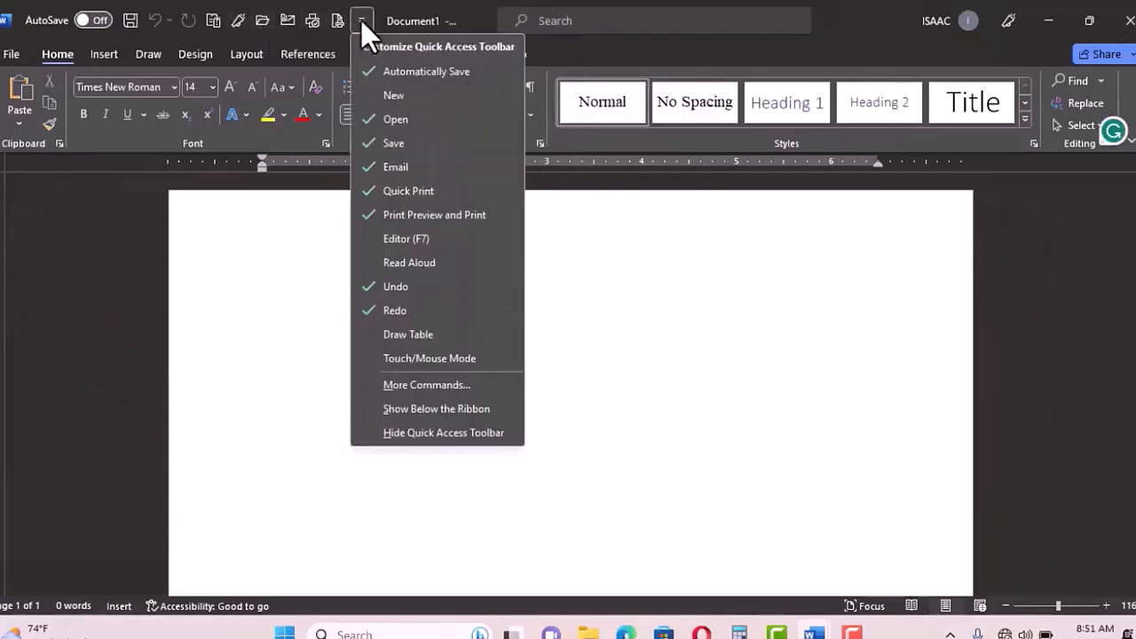
pyautogui.click(397, 144)
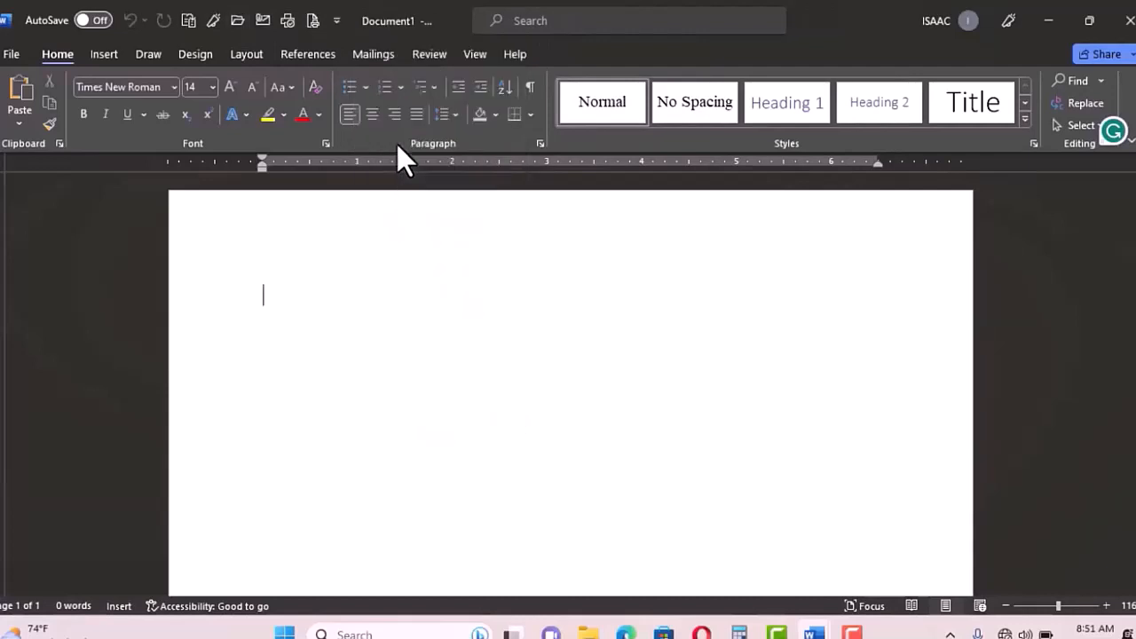
pyautogui.click(337, 27)
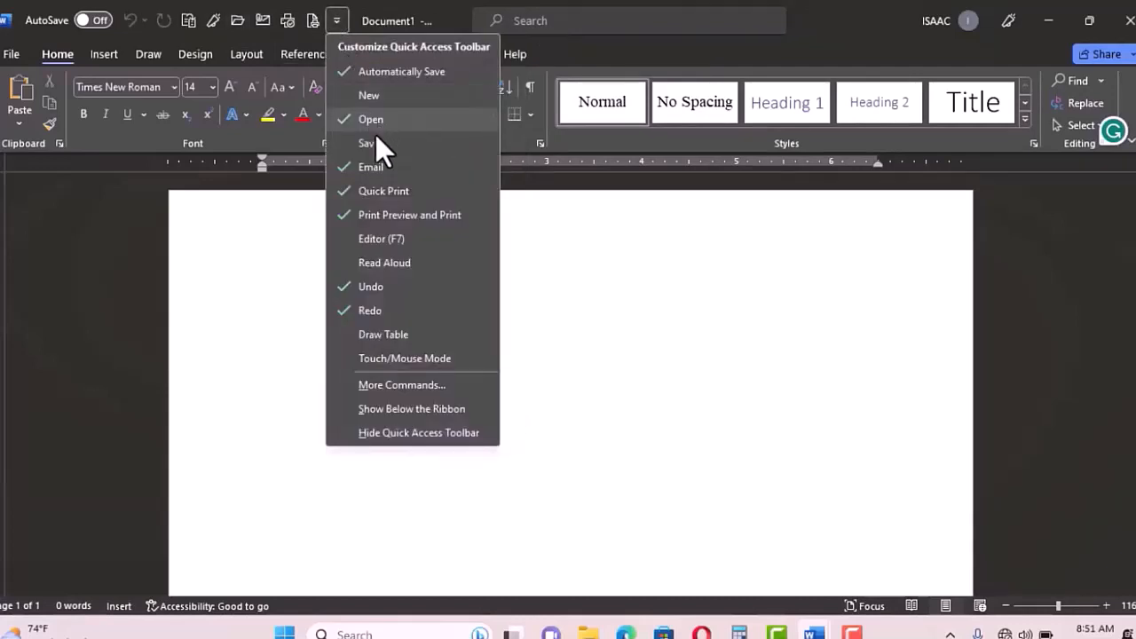
pyautogui.click(373, 170)
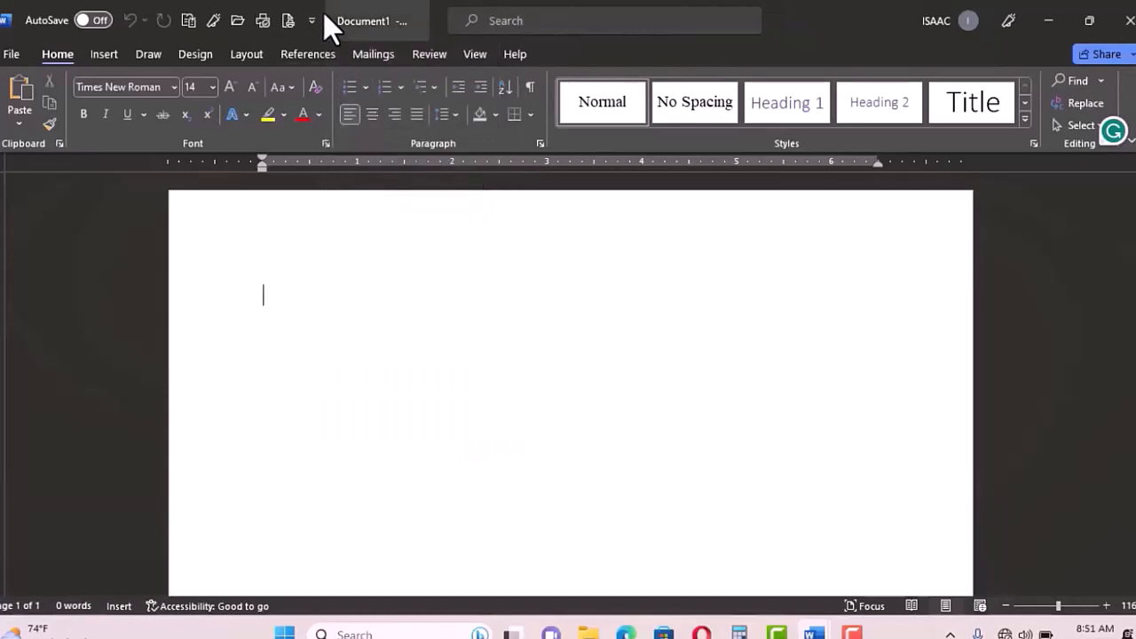
pyautogui.click(313, 22)
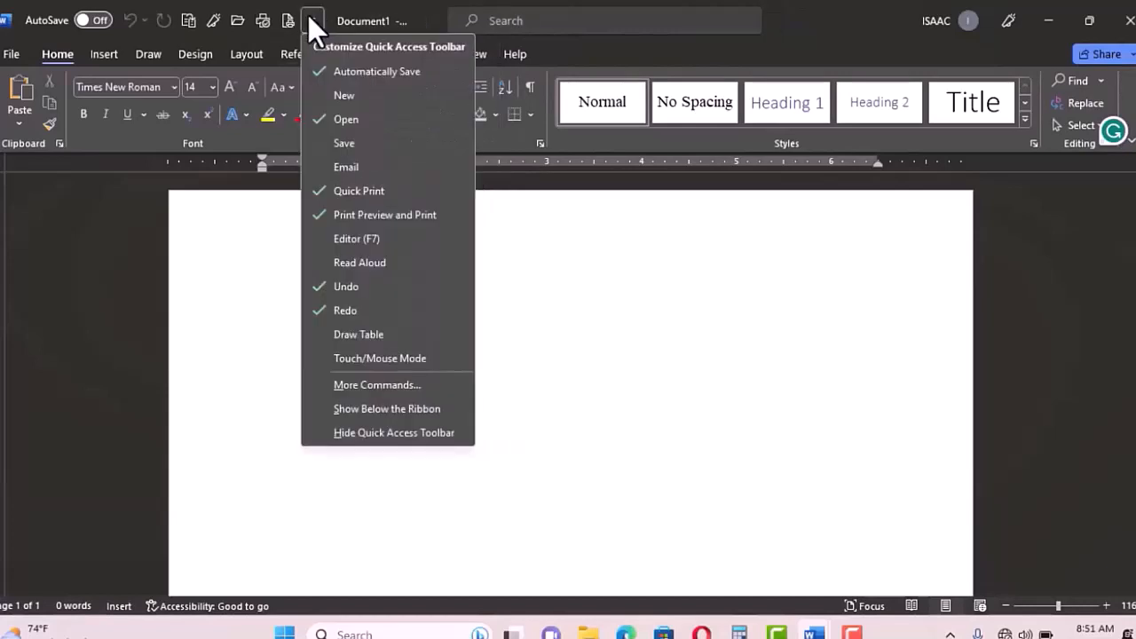
pyautogui.click(328, 190)
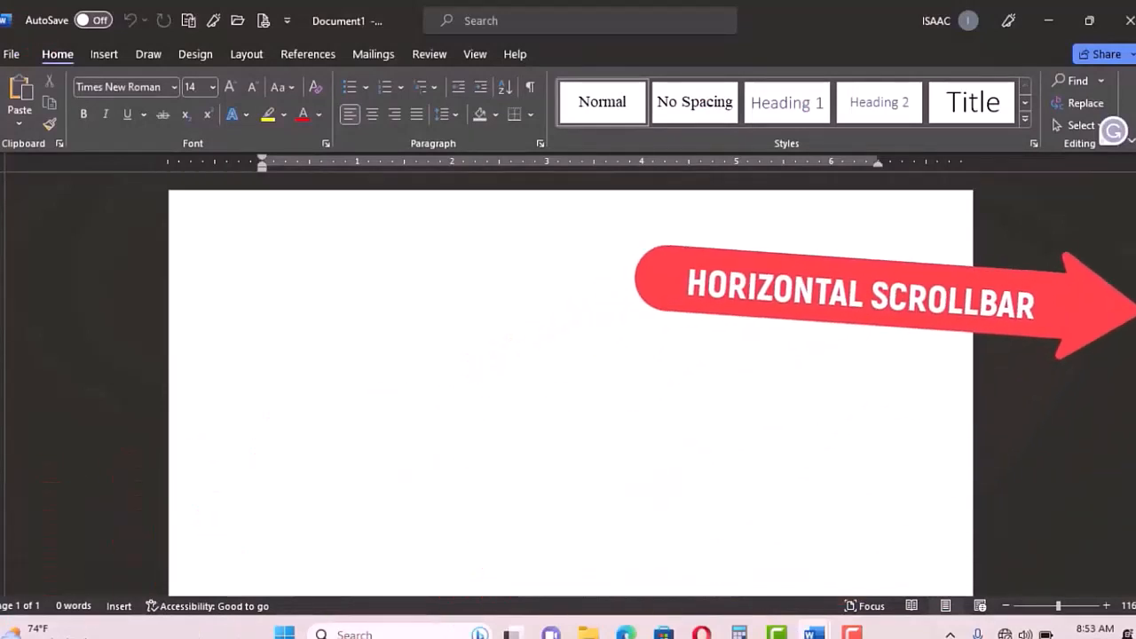
pyautogui.scroll(-2, 571, 383)
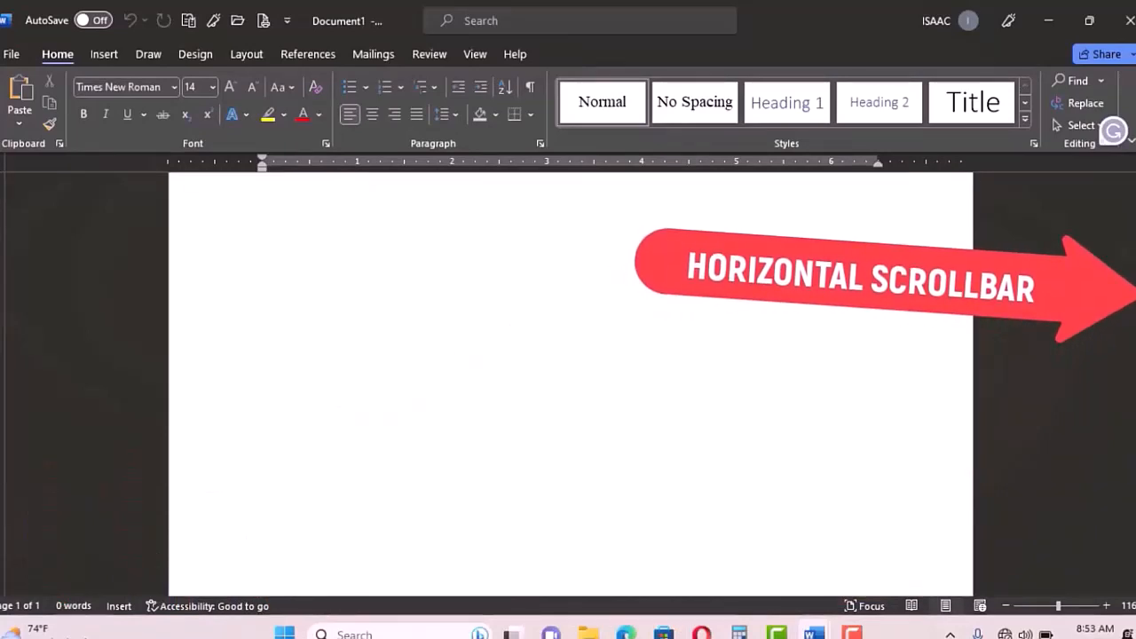
pyautogui.scroll(2, 571, 383)
pyautogui.scroll(-2, 570, 384)
pyautogui.scroll(2, 571, 383)
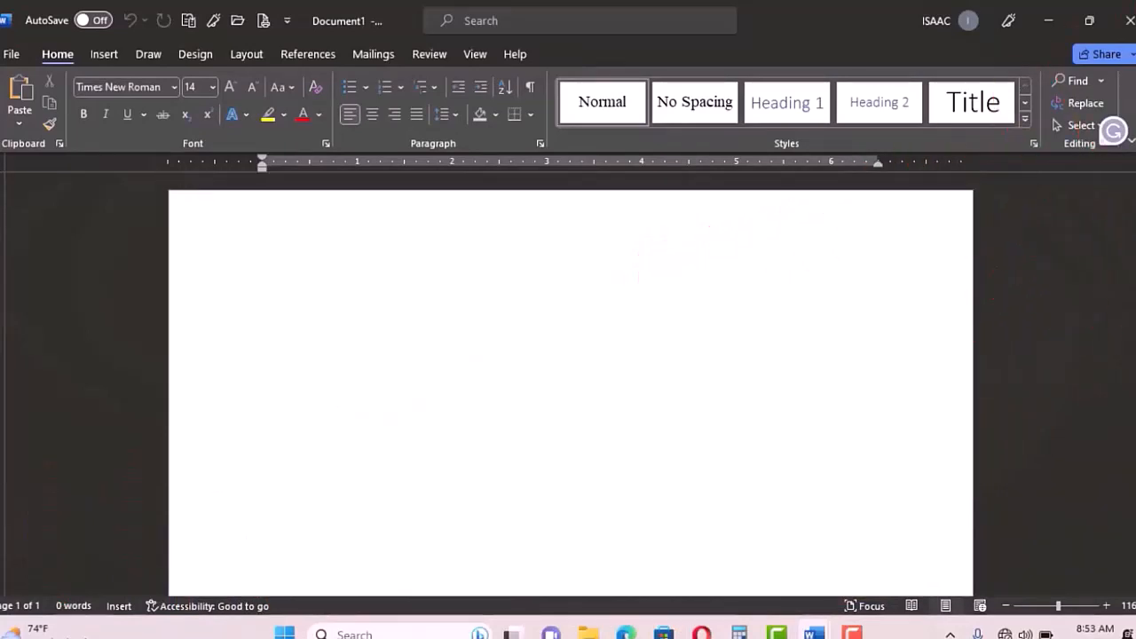
pyautogui.scroll(-2, 570, 384)
pyautogui.scroll(2, 571, 384)
pyautogui.scroll(-2, 571, 384)
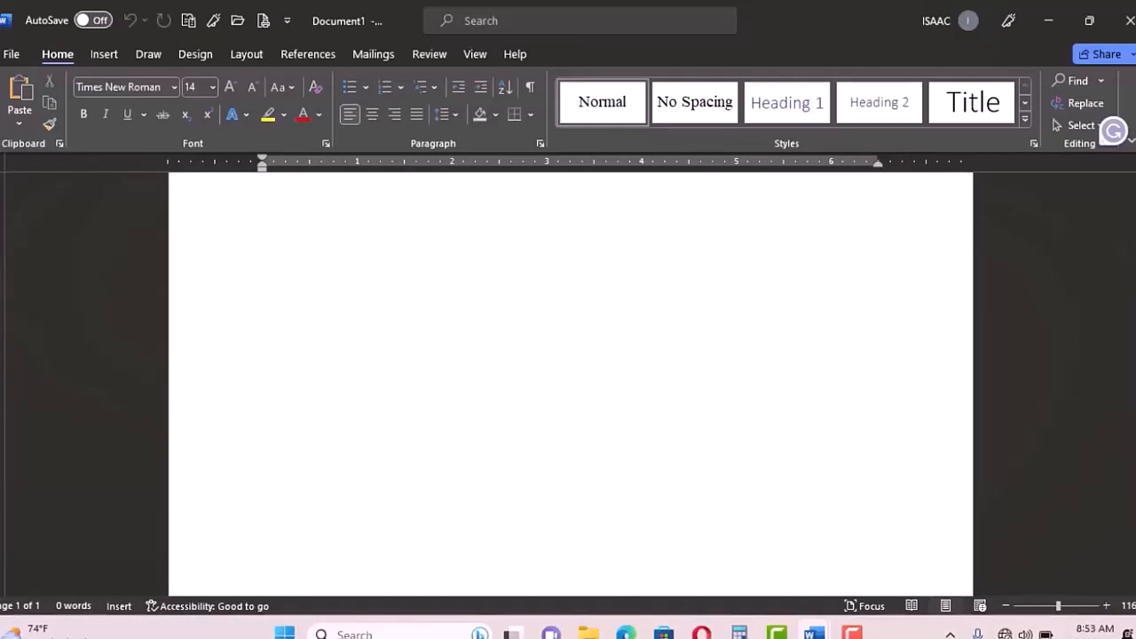
pyautogui.click(16, 61)
pyautogui.click(15, 62)
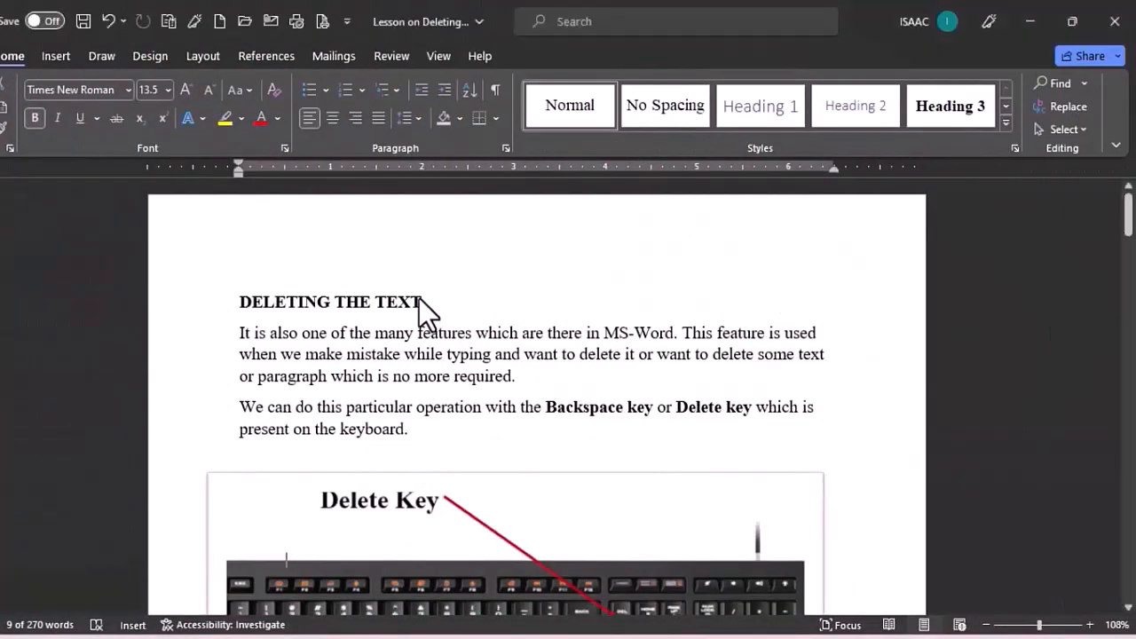
# - Read the introduction to deleting text, highlighting the title and the key names, and examine the keyboard picture showing the Delete and Backspace keys
pyautogui.moveTo(426, 302); pyautogui.dragTo(247, 309)
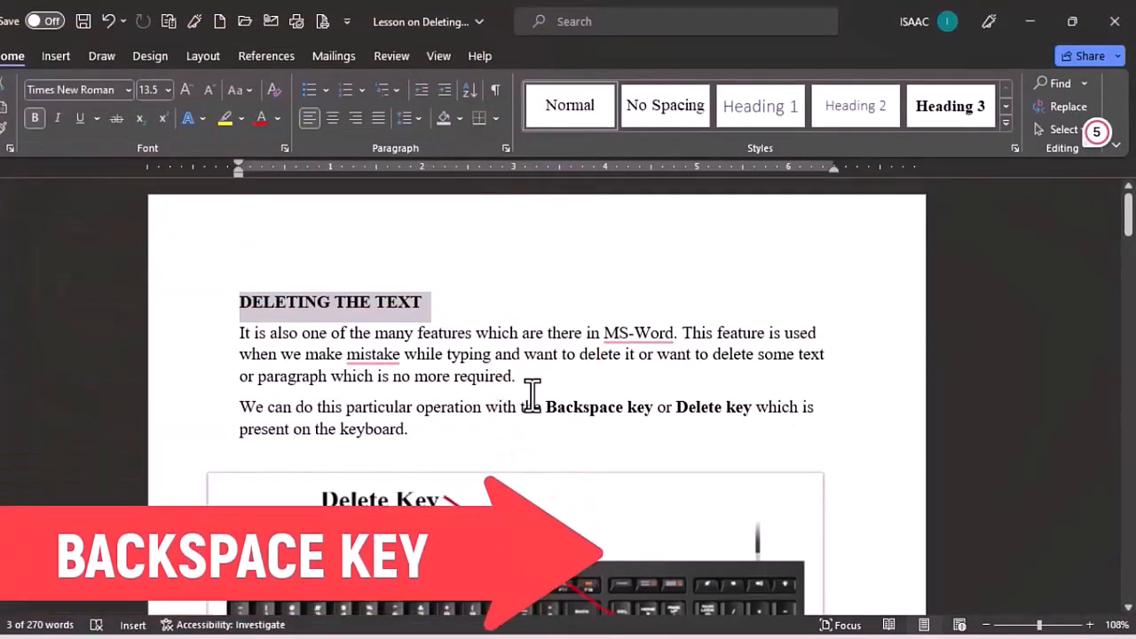
pyautogui.moveTo(545, 408); pyautogui.dragTo(744, 407)
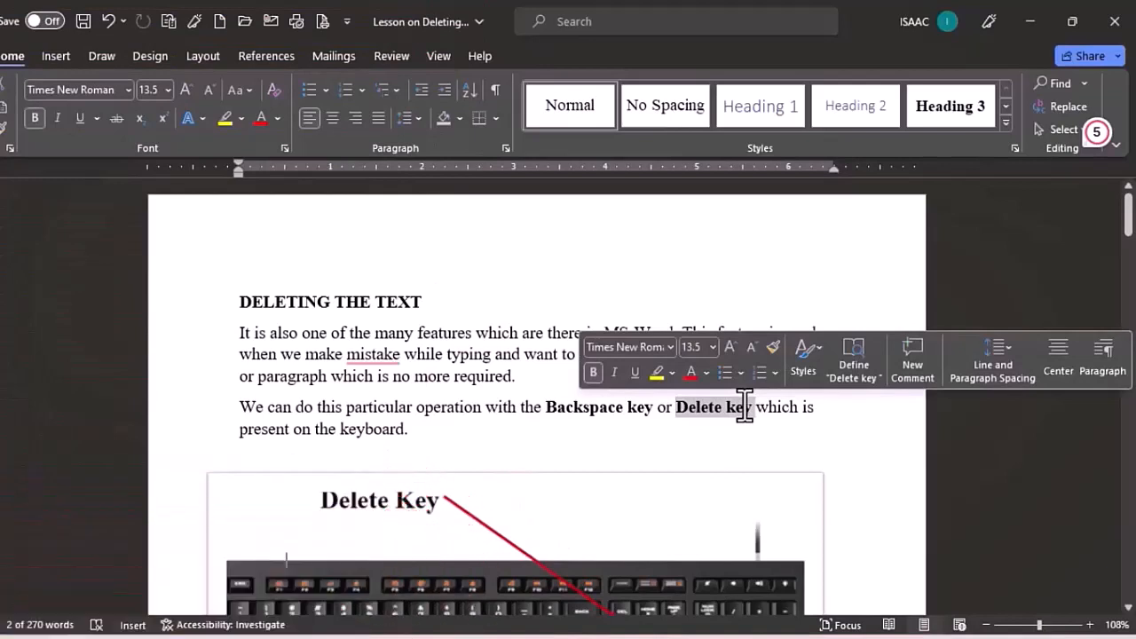
pyautogui.click(677, 526)
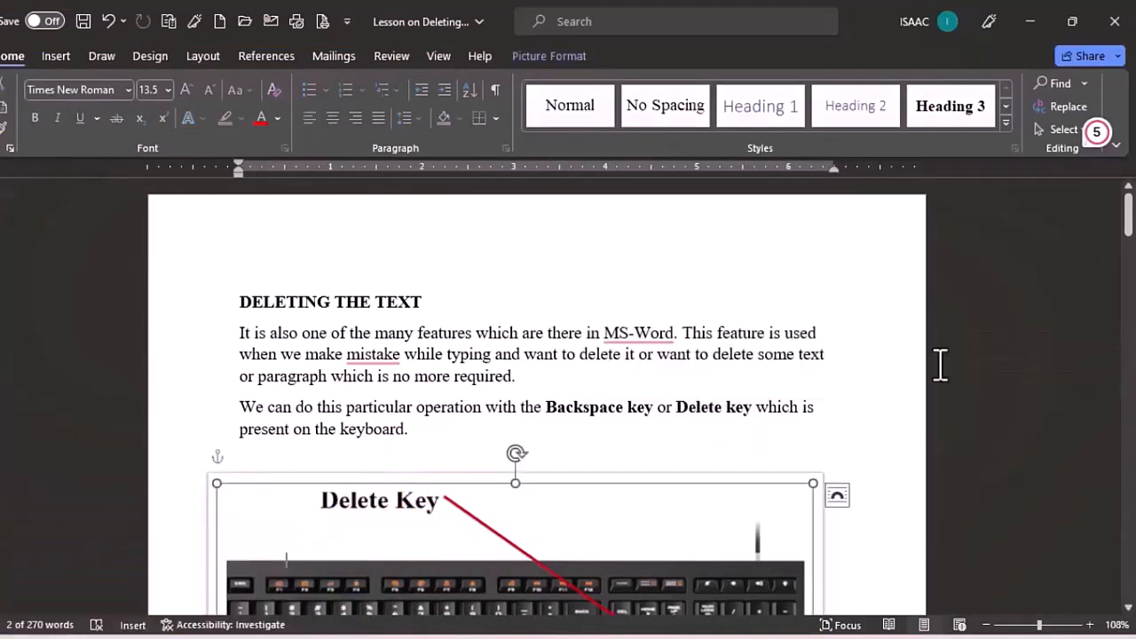
pyautogui.moveTo(1129, 223); pyautogui.dragTo(1130, 249)
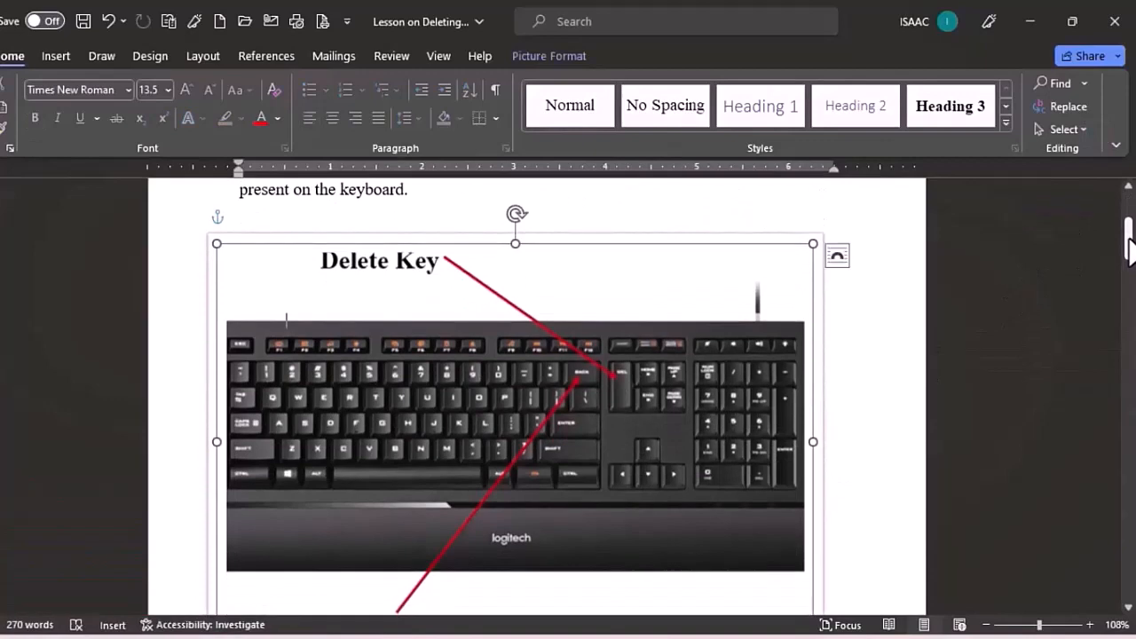
pyautogui.moveTo(1130, 251); pyautogui.dragTo(1130, 277)
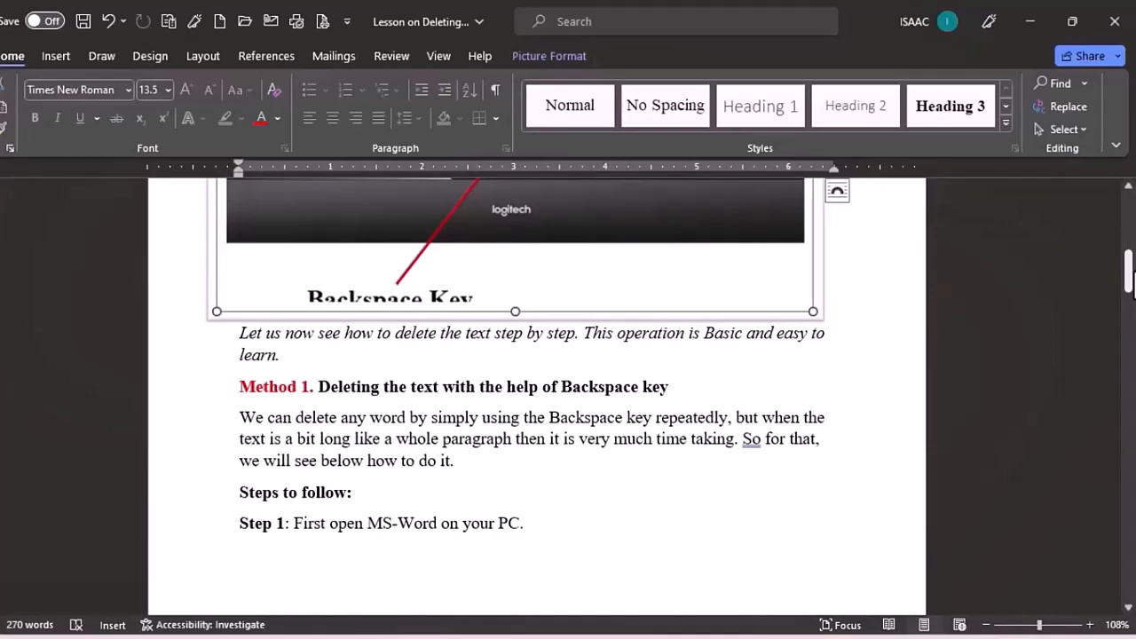
# - Read the Method 1 instructions for deleting text with the Backspace key, continuing to the start of Method 2
pyautogui.moveTo(1131, 280); pyautogui.dragTo(1132, 298)
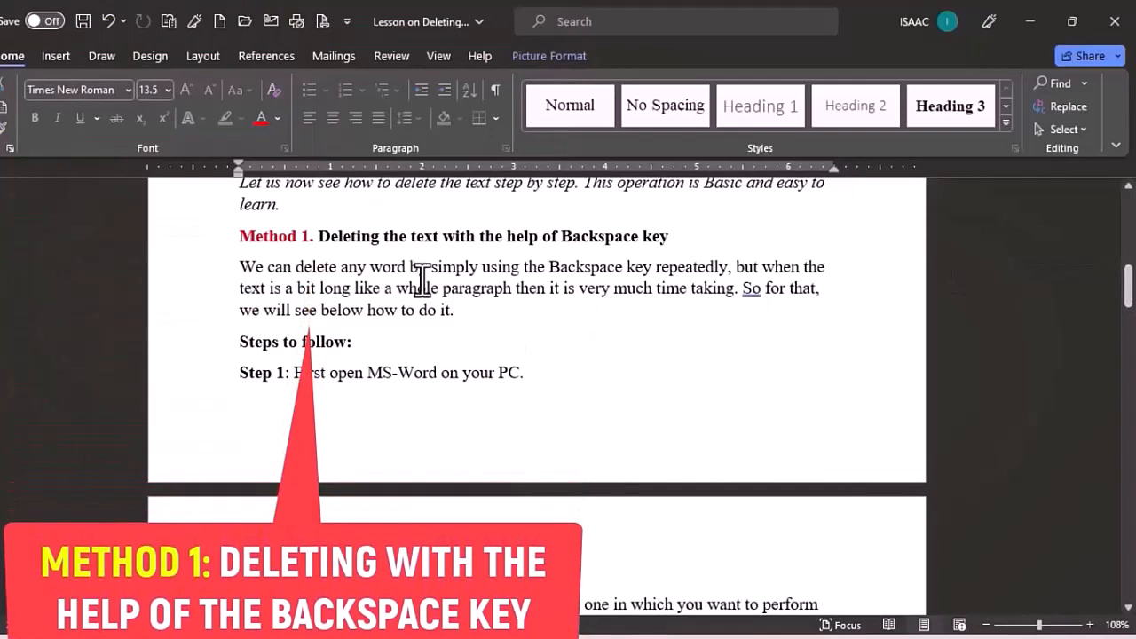
pyautogui.moveTo(320, 236); pyautogui.dragTo(668, 238)
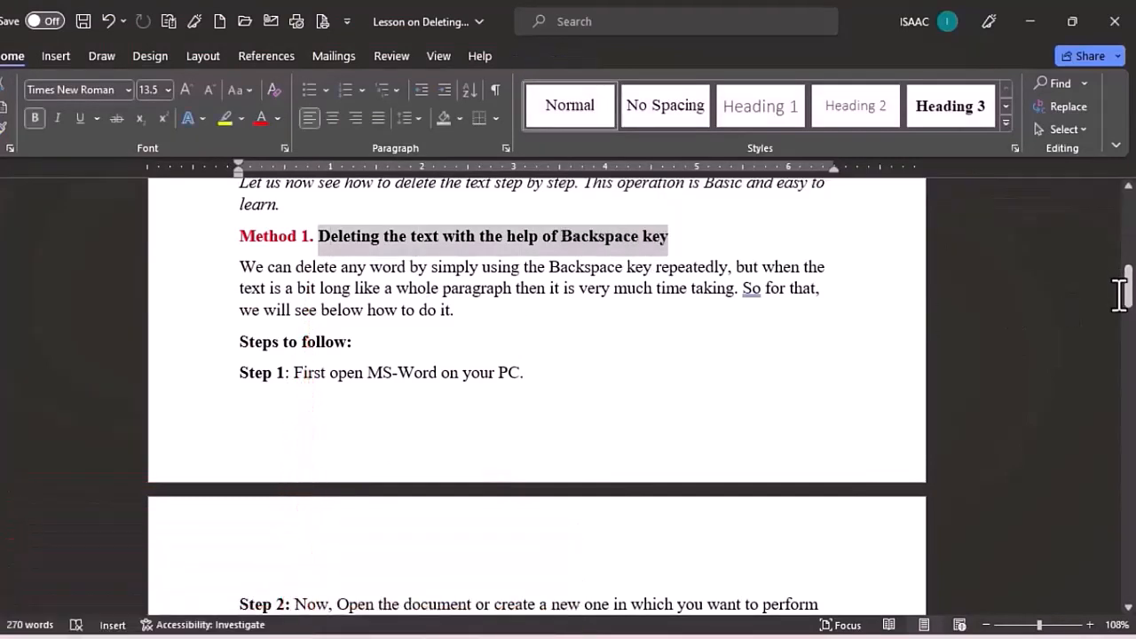
pyautogui.moveTo(1127, 302); pyautogui.dragTo(1129, 320)
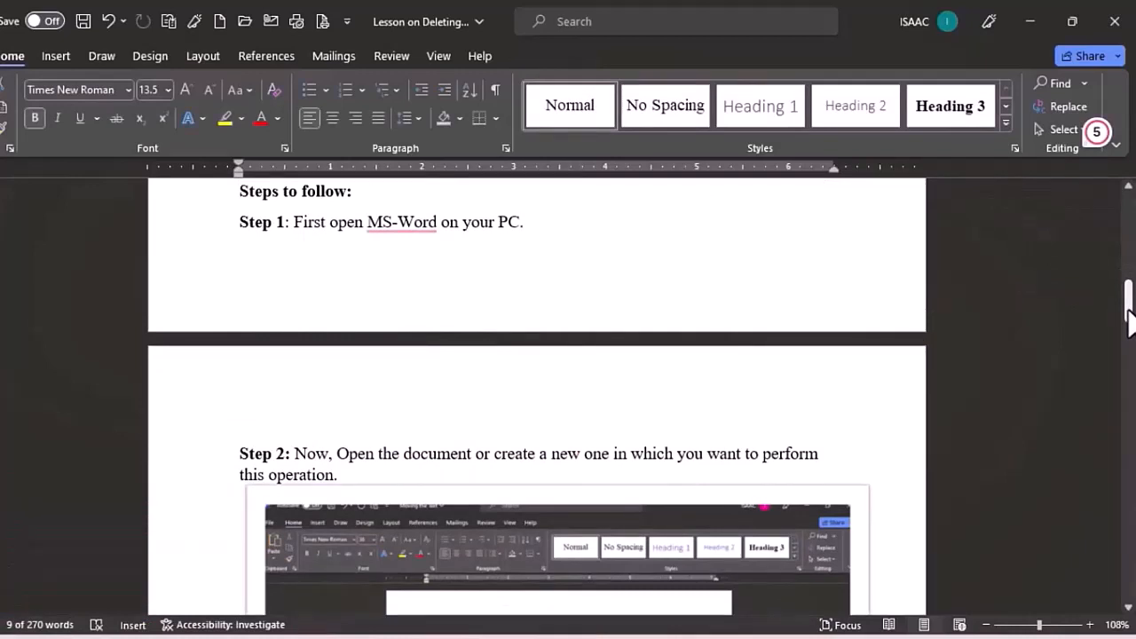
pyautogui.moveTo(1129, 320); pyautogui.dragTo(1131, 372)
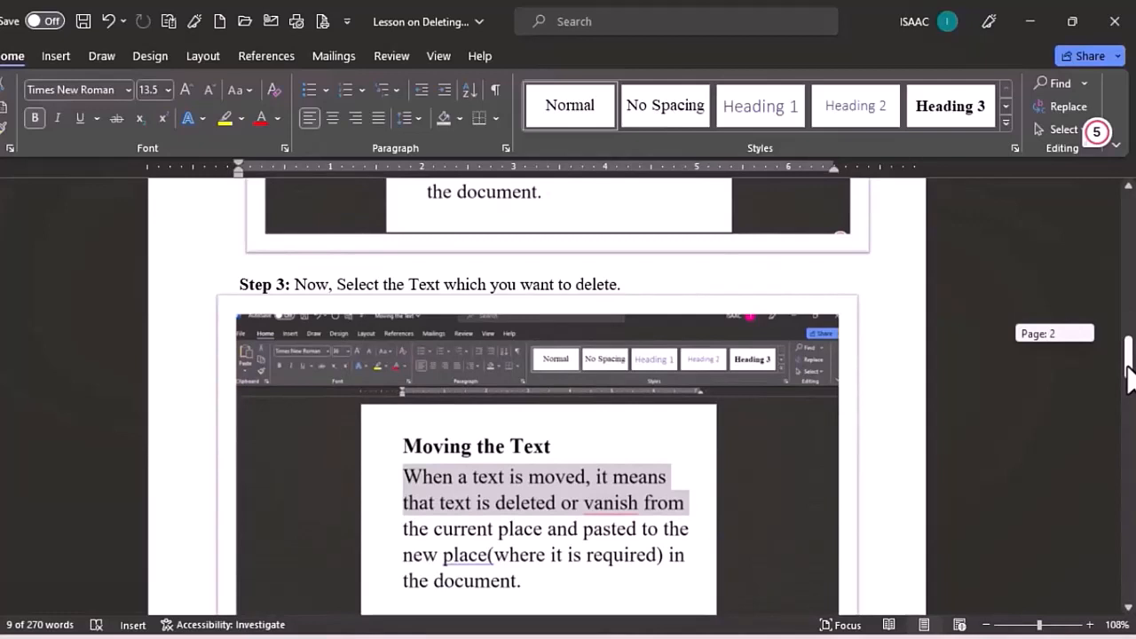
pyautogui.moveTo(1131, 372); pyautogui.dragTo(1129, 400)
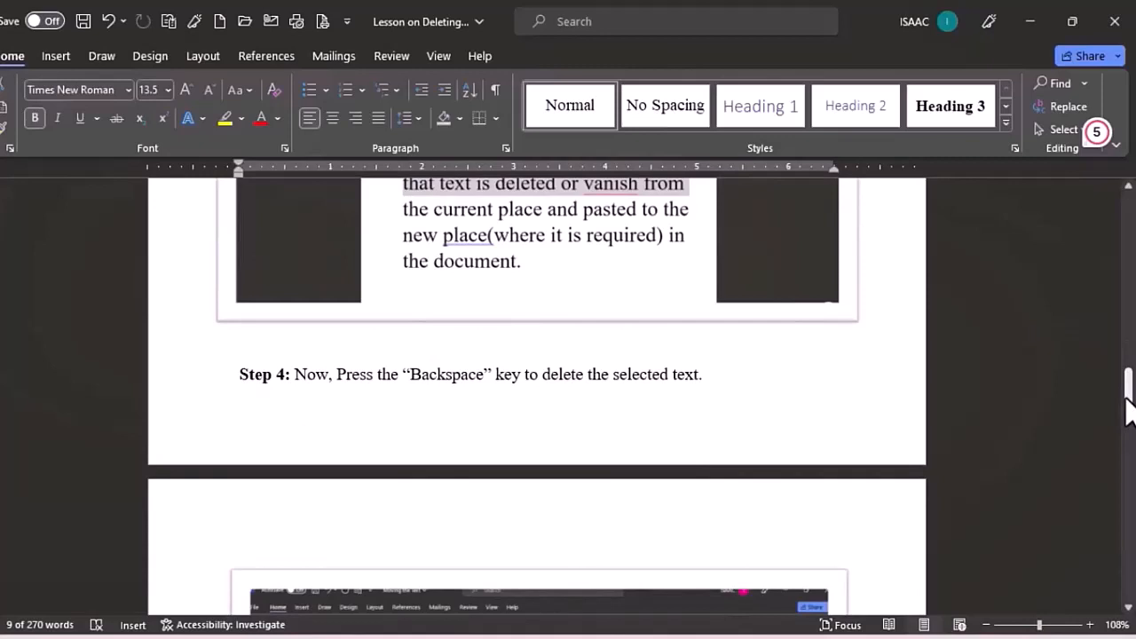
pyautogui.moveTo(1127, 401); pyautogui.dragTo(1129, 437)
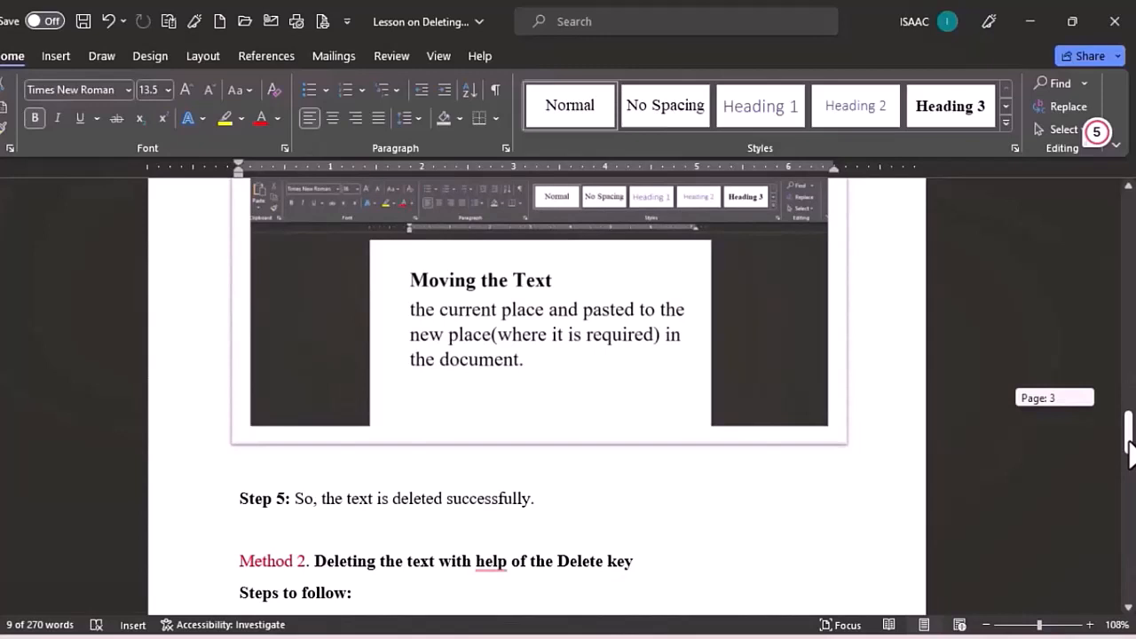
pyautogui.moveTo(1129, 444); pyautogui.dragTo(1130, 465)
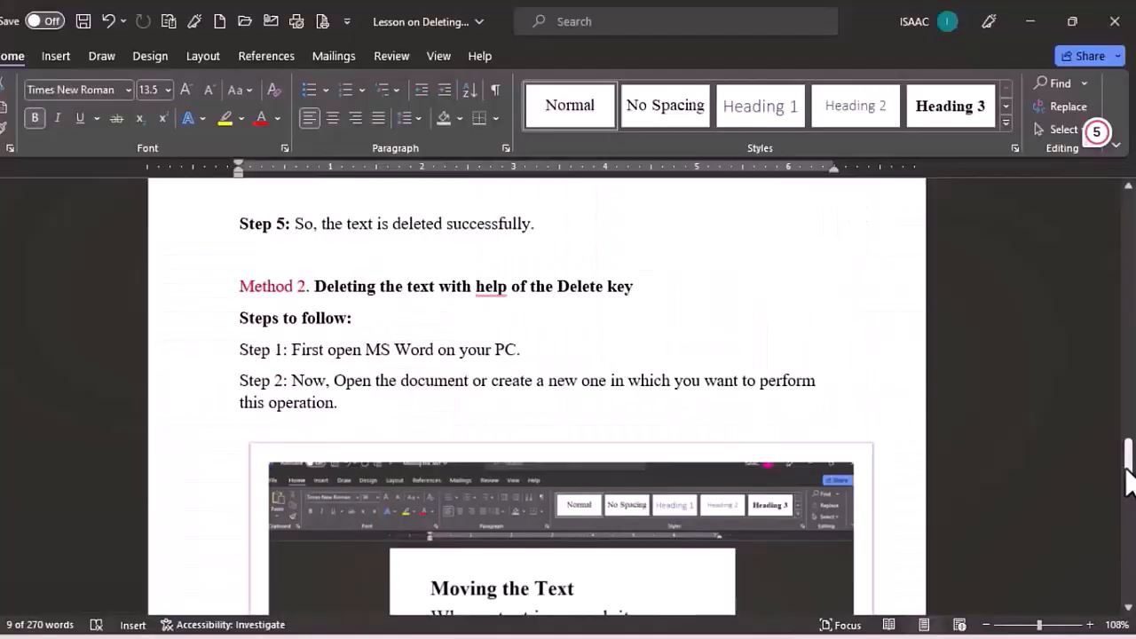
# - Read the Method 2 instructions on the Delete key and switch to the DELETING TEXT DOC document
pyautogui.moveTo(1127, 475); pyautogui.dragTo(1127, 572)
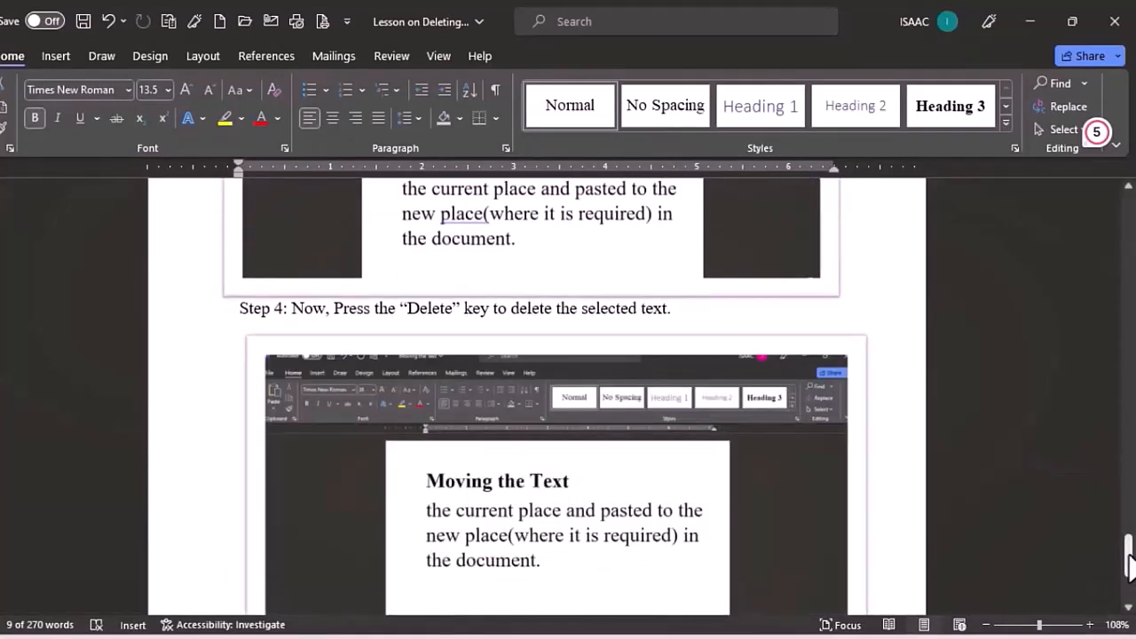
pyautogui.moveTo(1128, 558); pyautogui.dragTo(1129, 586)
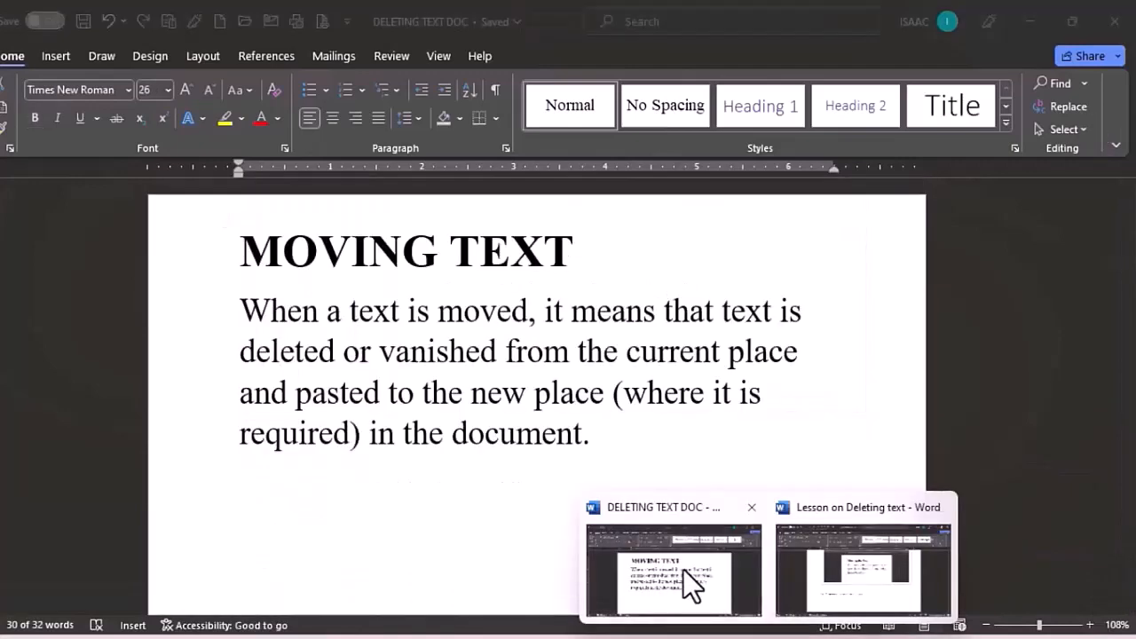
pyautogui.click(683, 570)
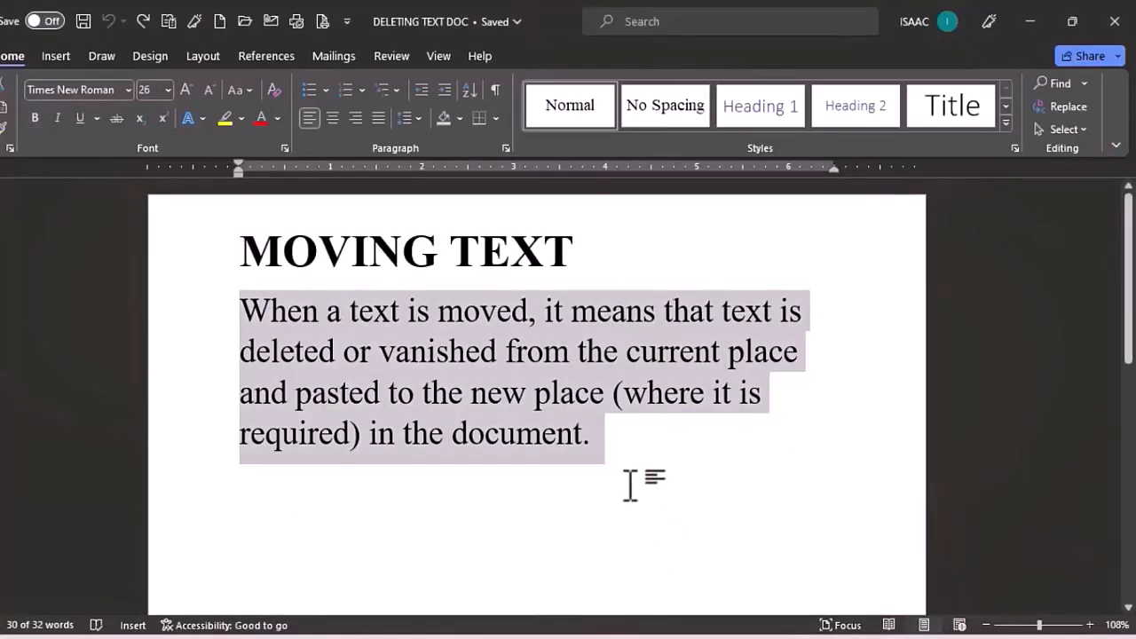
# - Clear the body paragraph selection and select the word MOVING in the heading
pyautogui.click(620, 444)
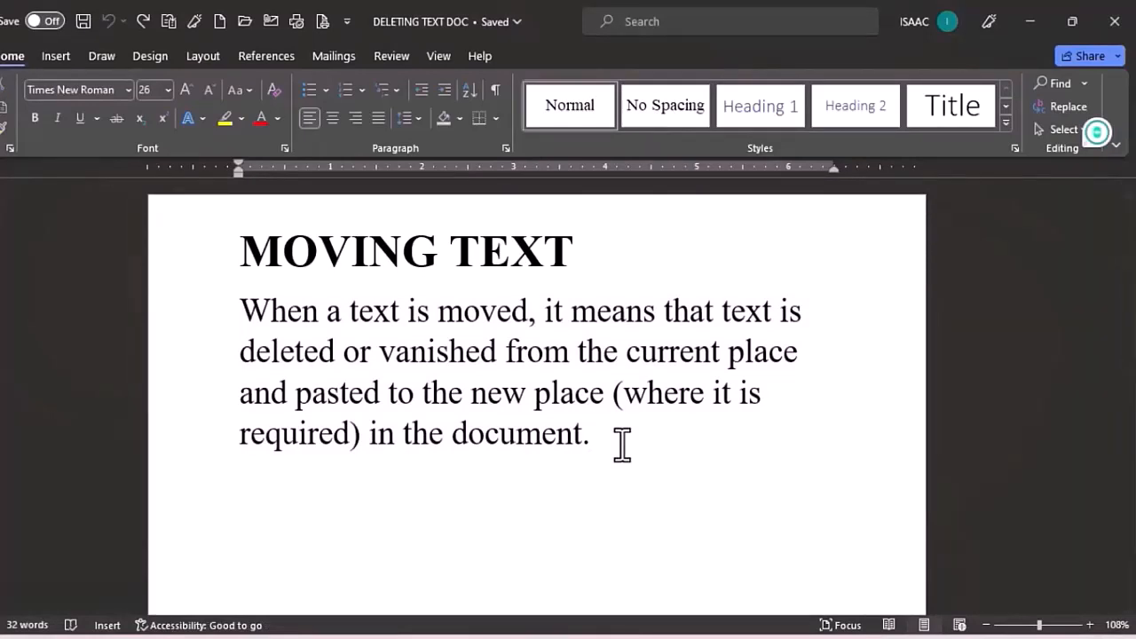
pyautogui.doubleClick(239, 253)
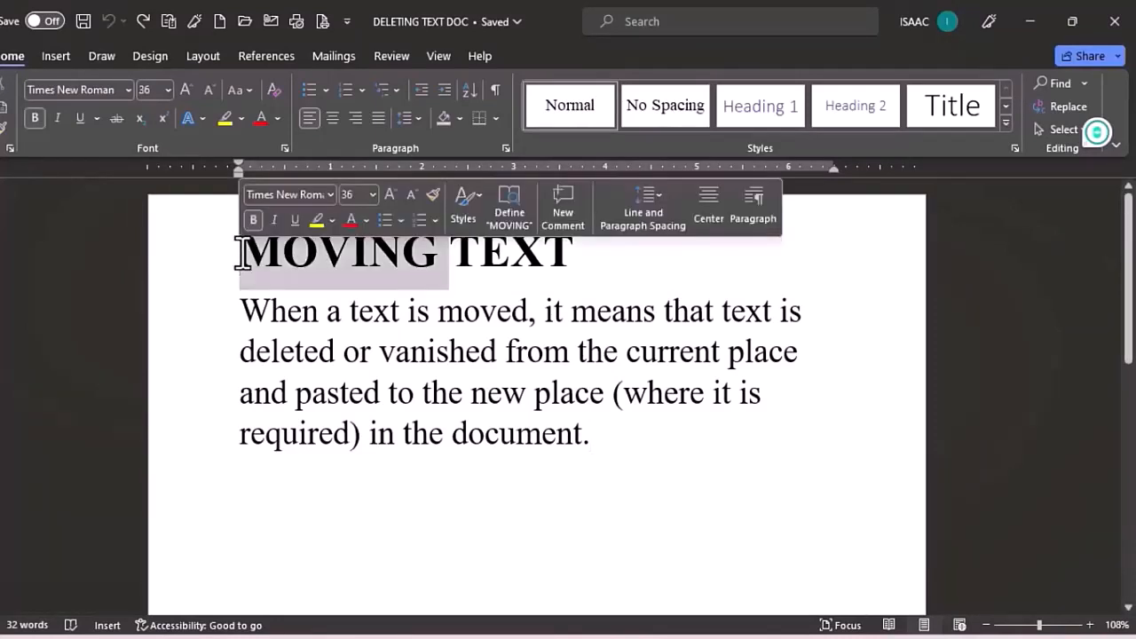
pyautogui.click(240, 253)
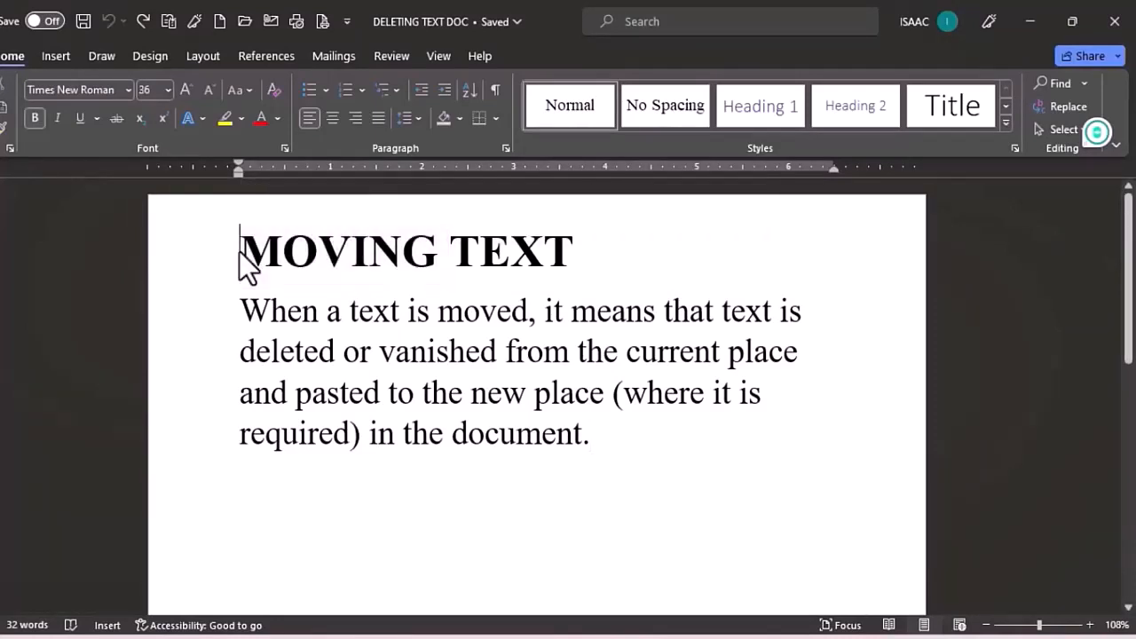
pyautogui.doubleClick(240, 252)
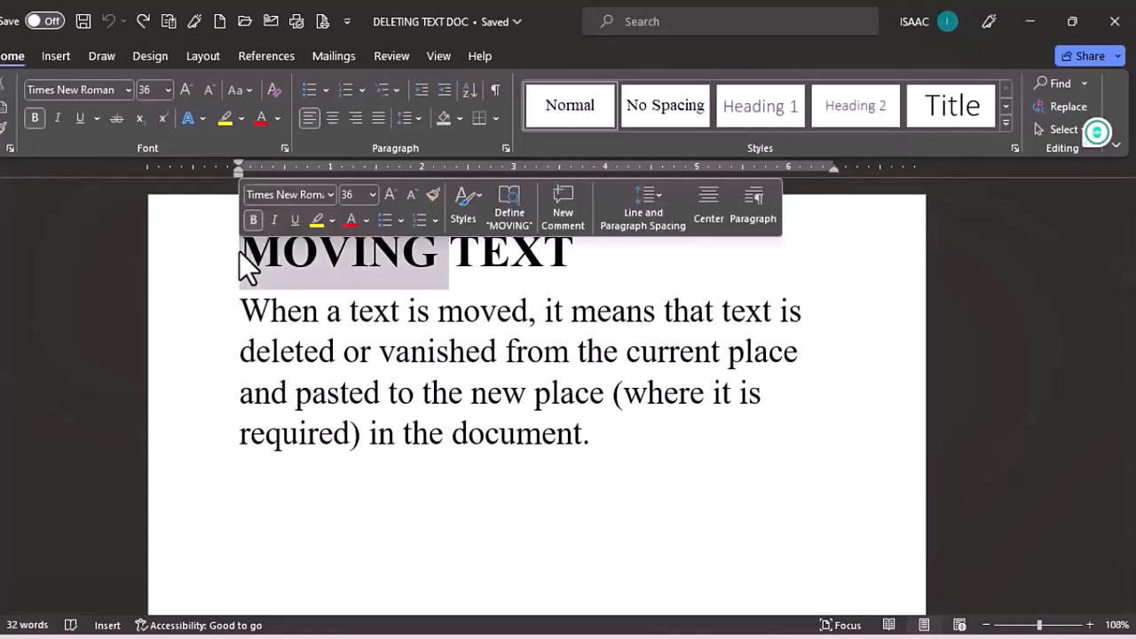
# - Remove the whole body paragraph beneath the MOVING TEXT heading and undo the removal, performing both actions twice
pyautogui.tripleClick(245, 307)
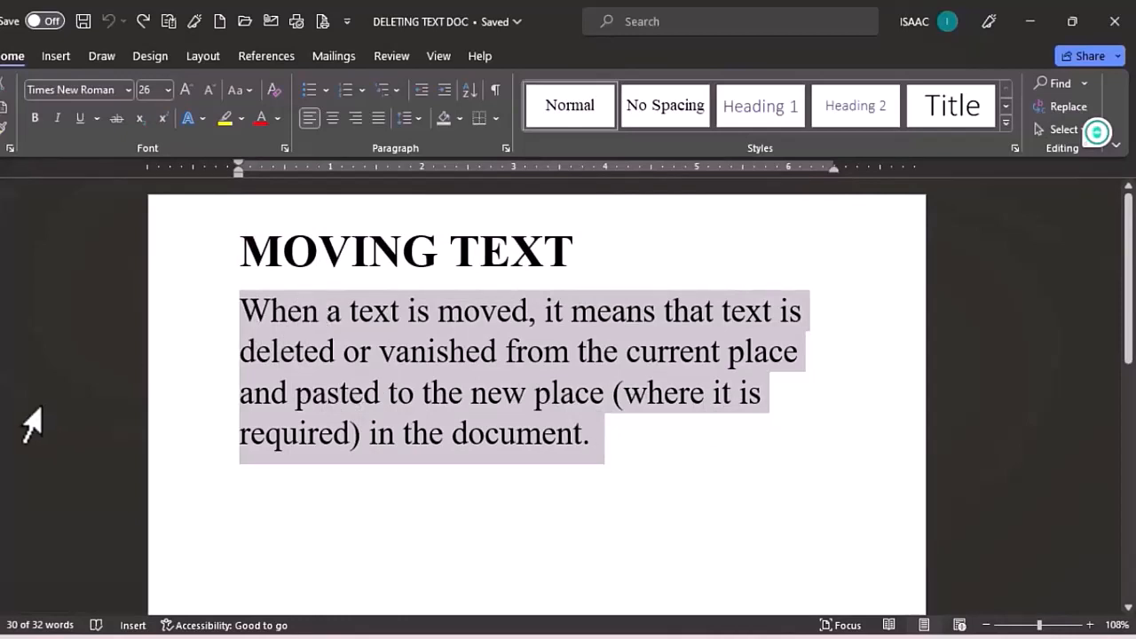
pyautogui.hotkey('ctrl', 'x')
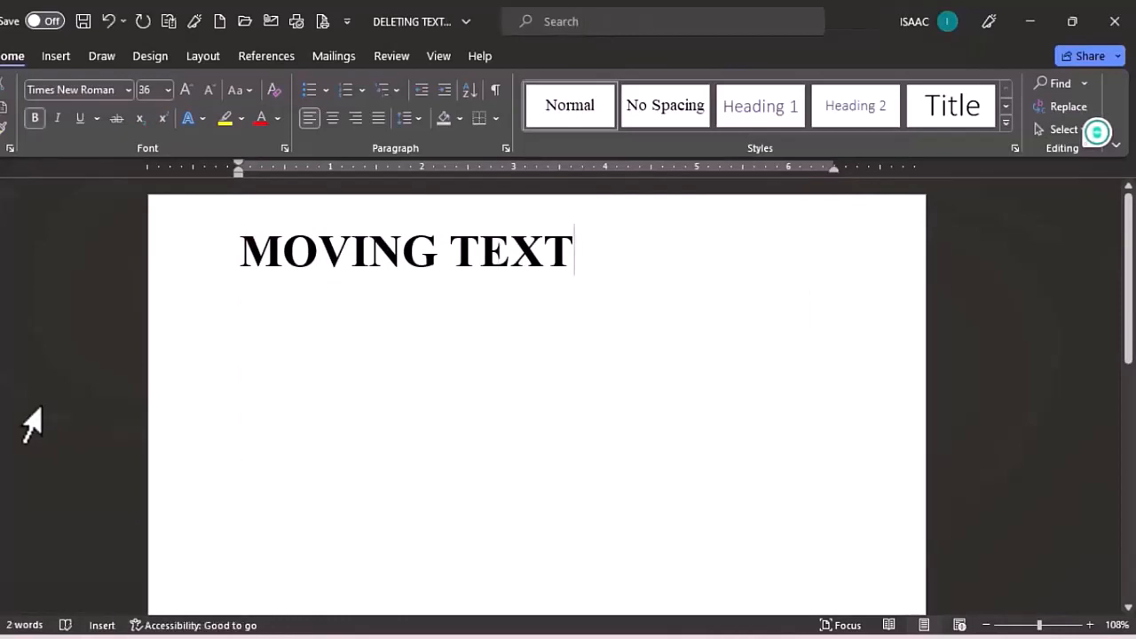
pyautogui.hotkey('ctrl', 'z')
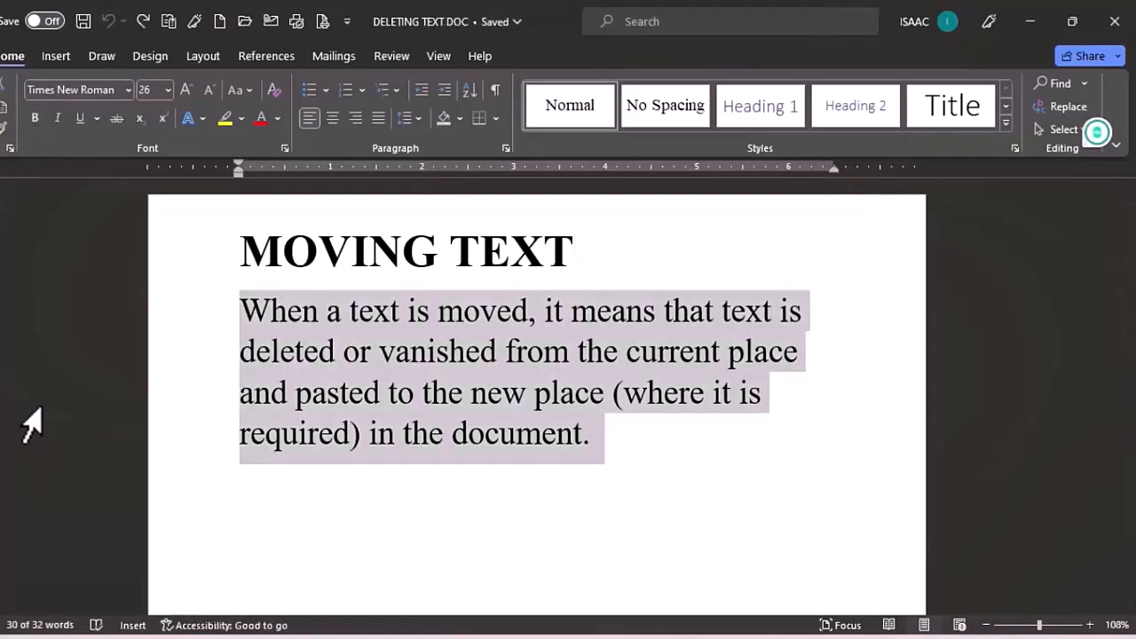
pyautogui.hotkey('ctrl', 'x')
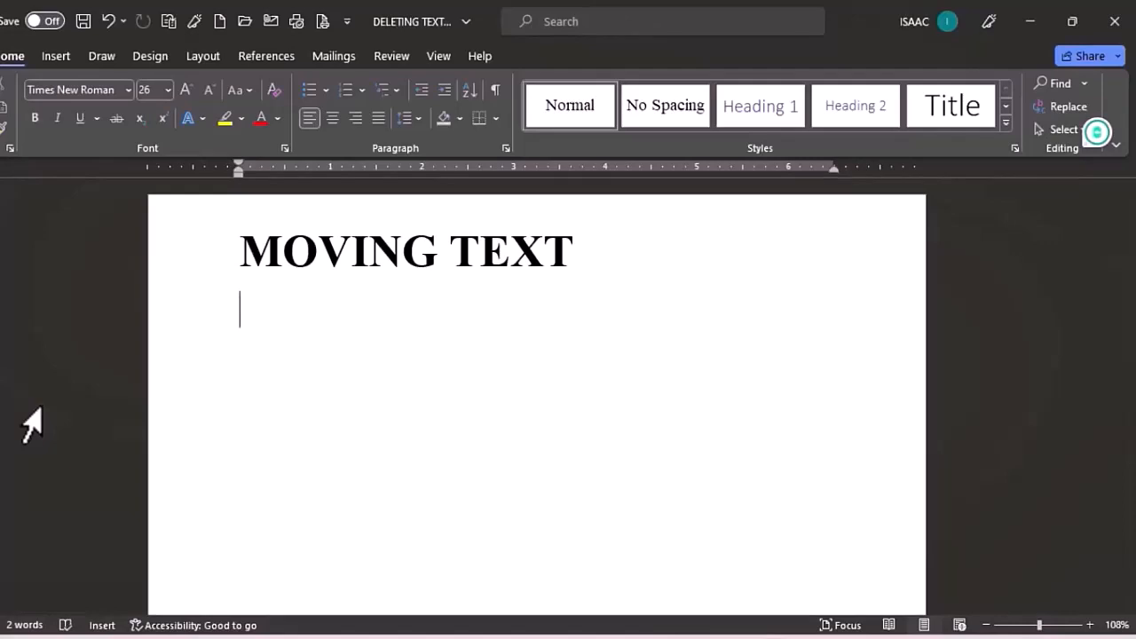
pyautogui.hotkey('ctrl', 'z')
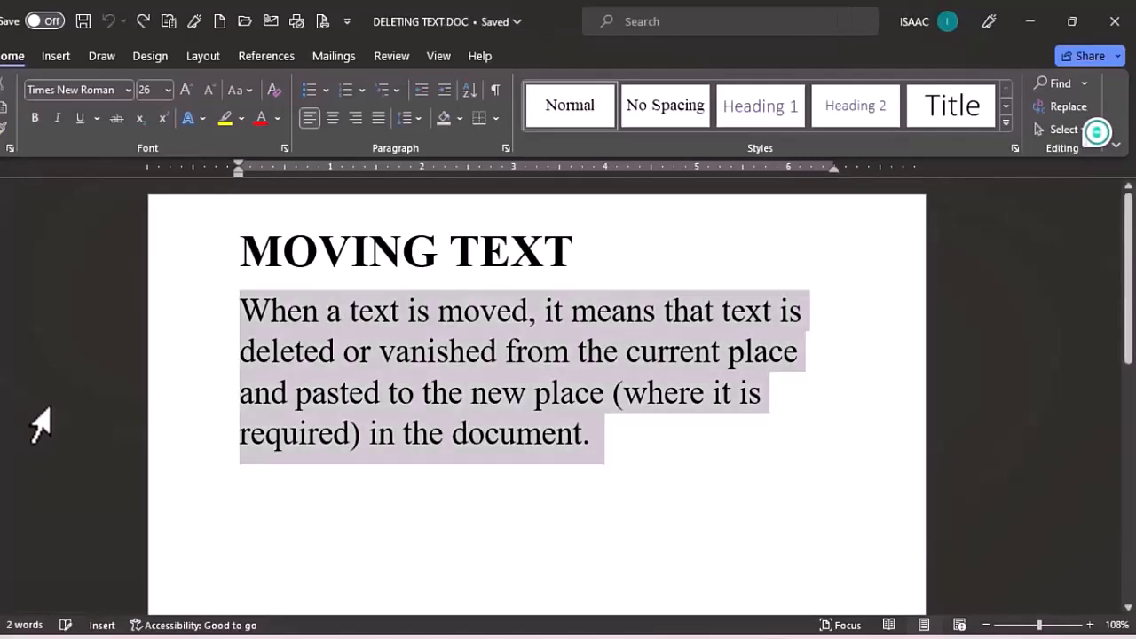
# - Place the insertion point before "to" in "and pasted to" and delete backwards through the "d" of "and"
pyautogui.click(386, 396)
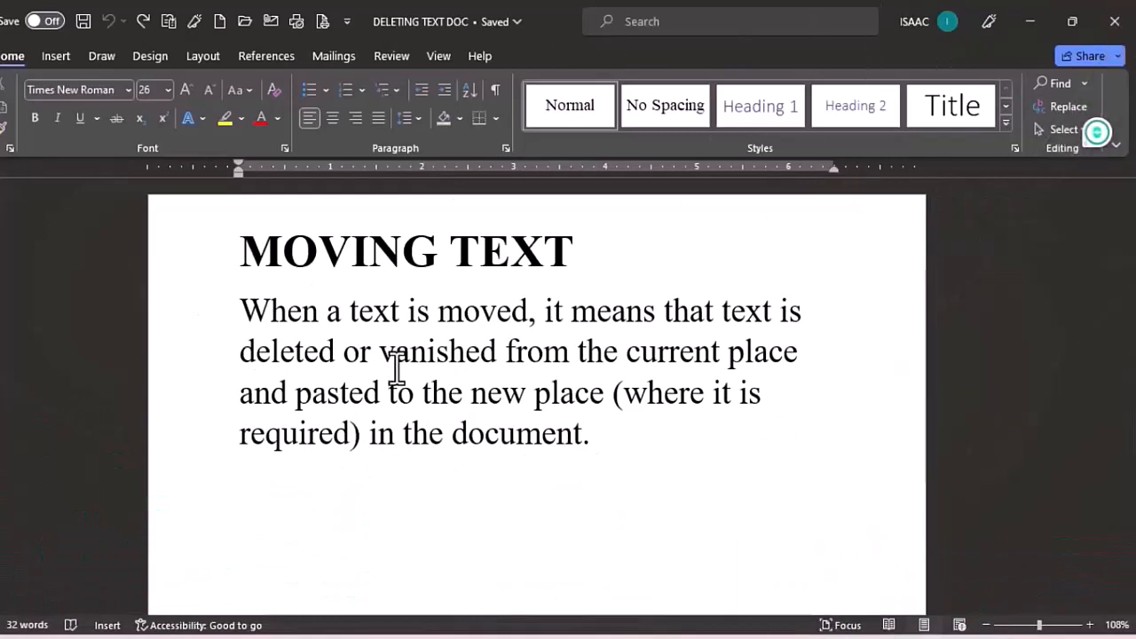
pyautogui.press('BackSpace')
pyautogui.press('BackSpace')
pyautogui.press('BackSpace')
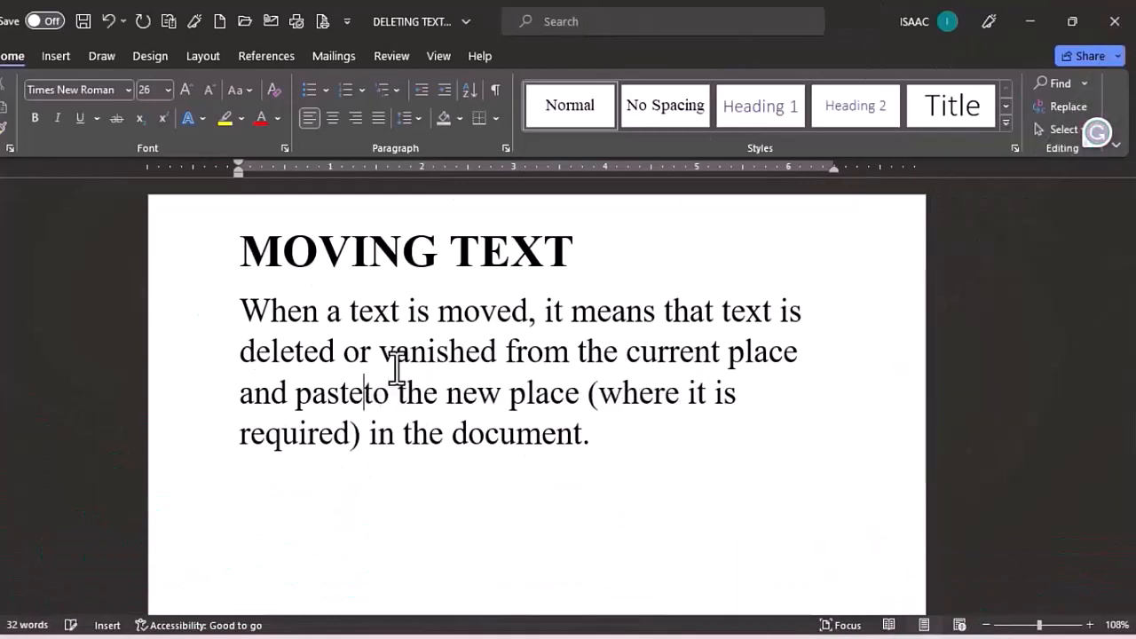
pyautogui.press('BackSpace')
pyautogui.press('BackSpace')
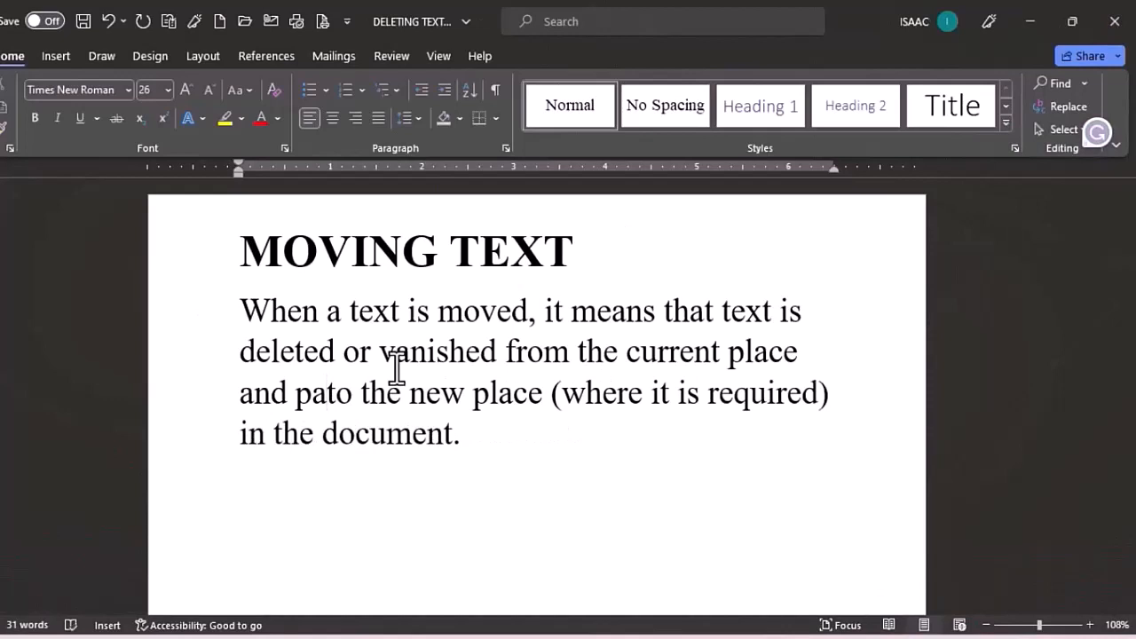
pyautogui.press('BackSpace')
pyautogui.press('BackSpace')
pyautogui.press('BackSpace')
pyautogui.press('BackSpace')
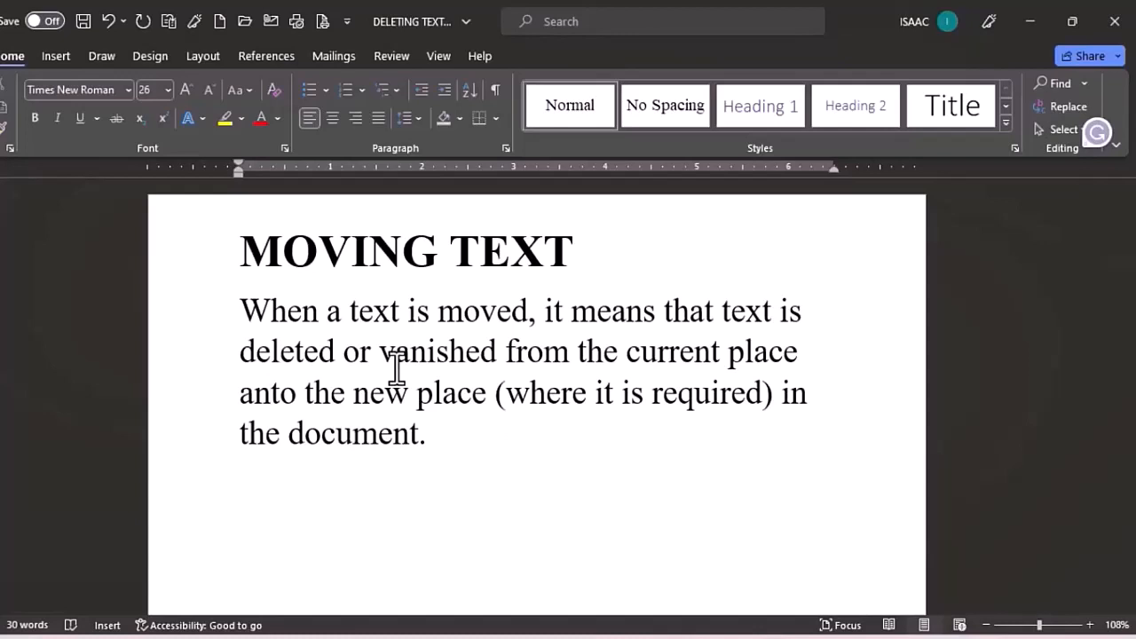
# - Delete forward from the insertion point after "an", removing "to the new" and four characters beyond it
pyautogui.press('Delete')
pyautogui.press('Delete')
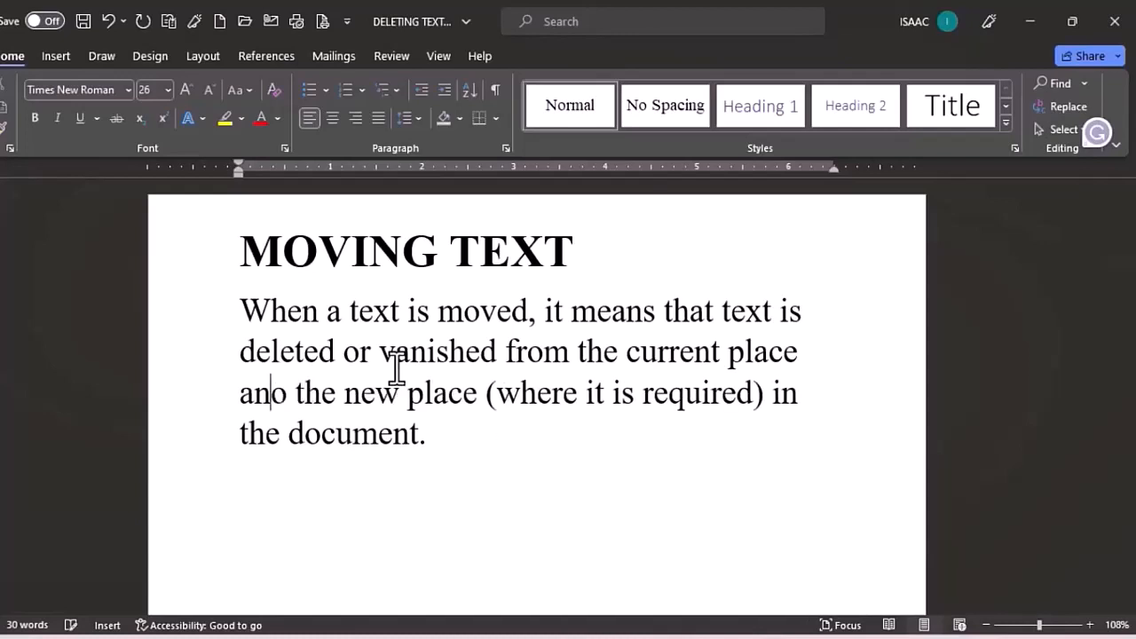
pyautogui.press('Delete')
pyautogui.press('Delete')
pyautogui.press('Delete')
pyautogui.press('Delete')
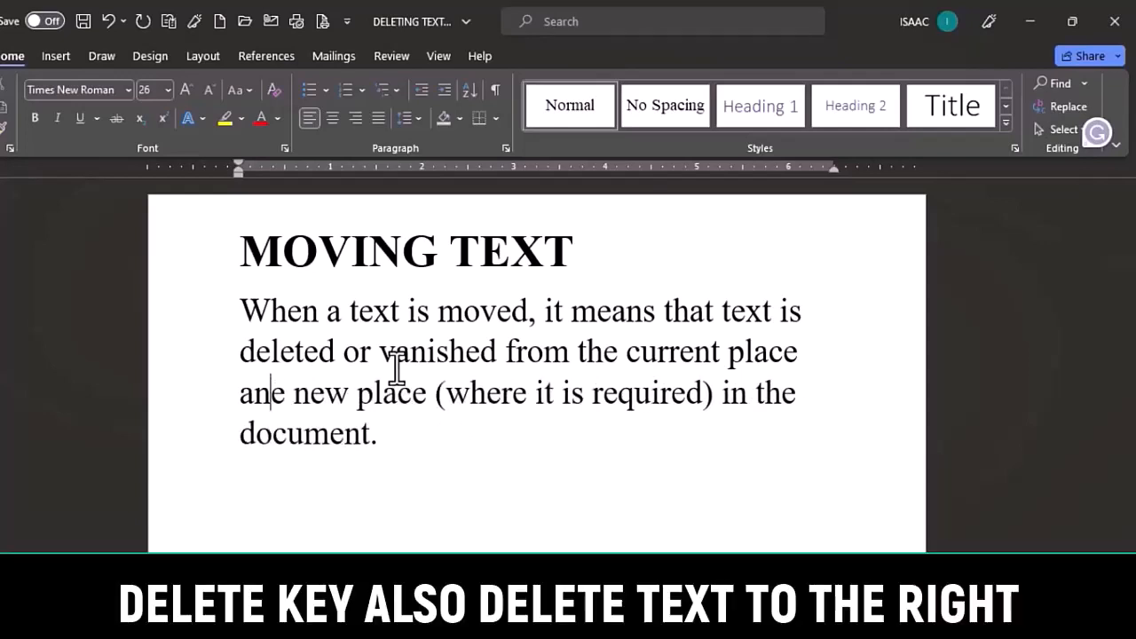
pyautogui.press('Delete')
pyautogui.press('Delete')
pyautogui.press('Delete')
pyautogui.press('Delete')
pyautogui.press('Delete')
pyautogui.press('Delete')
pyautogui.press('Delete')
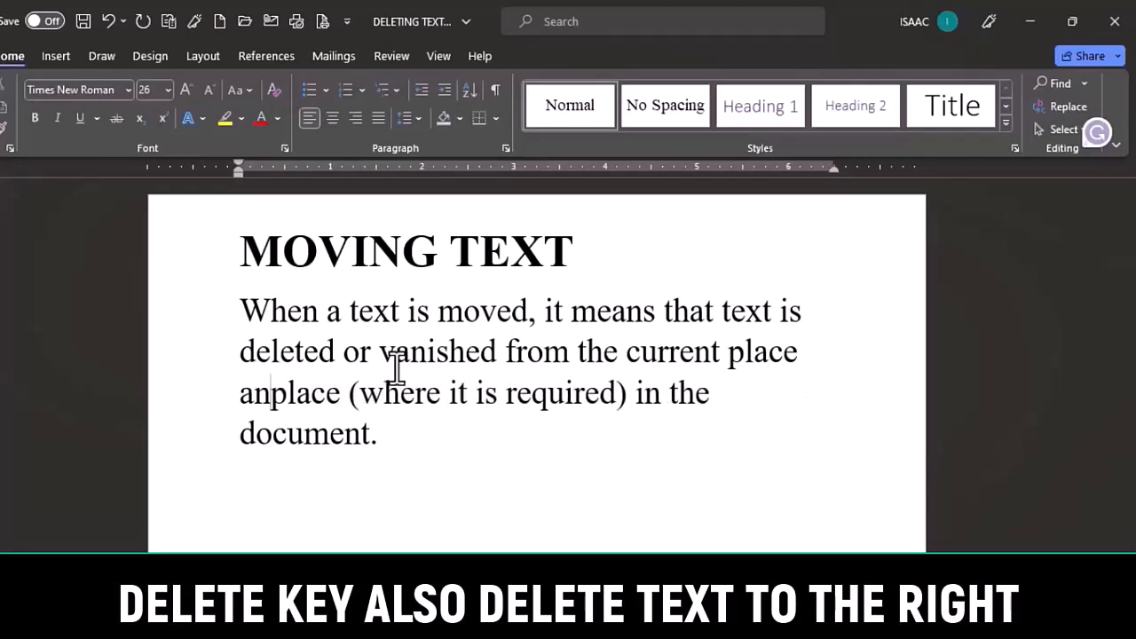
pyautogui.press('Delete')
pyautogui.press('Delete')
pyautogui.press('Delete')
pyautogui.press('Delete')
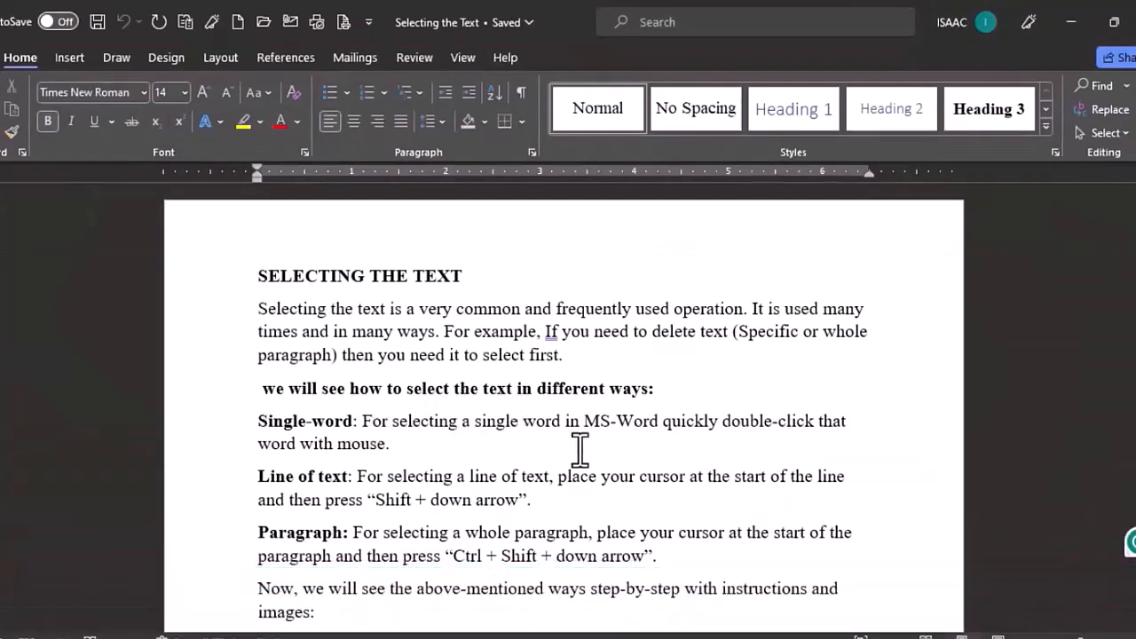
# - Select "word" in the Single-word paragraph of Selecting the Text, and the first line of the "Line of text" paragraph
pyautogui.click(529, 424)
pyautogui.doubleClick(528, 423)
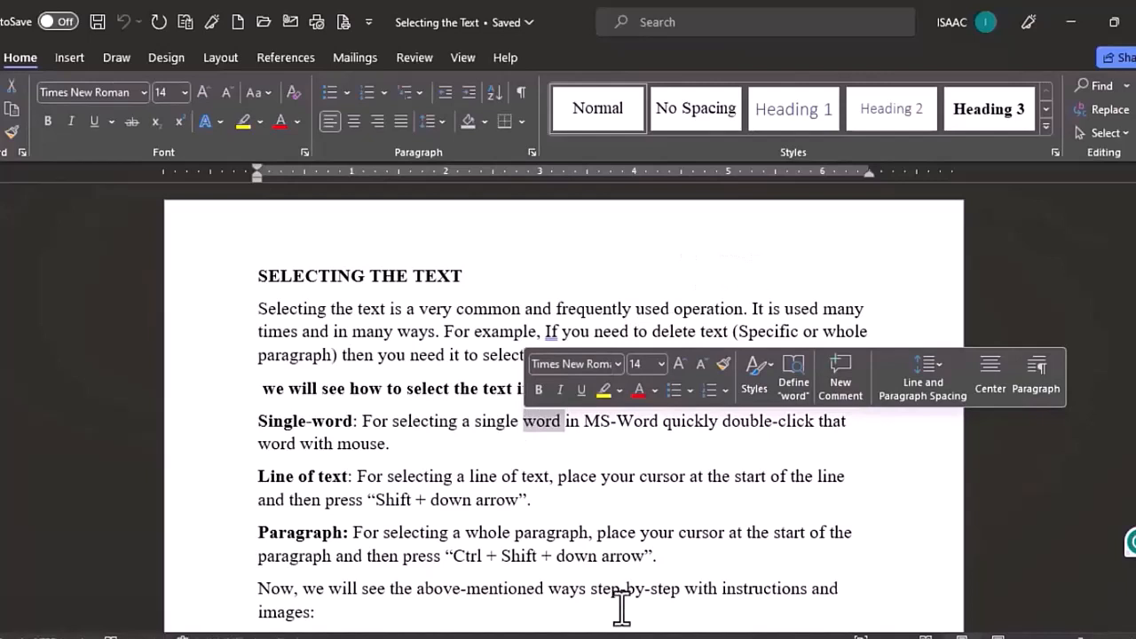
pyautogui.click(377, 475)
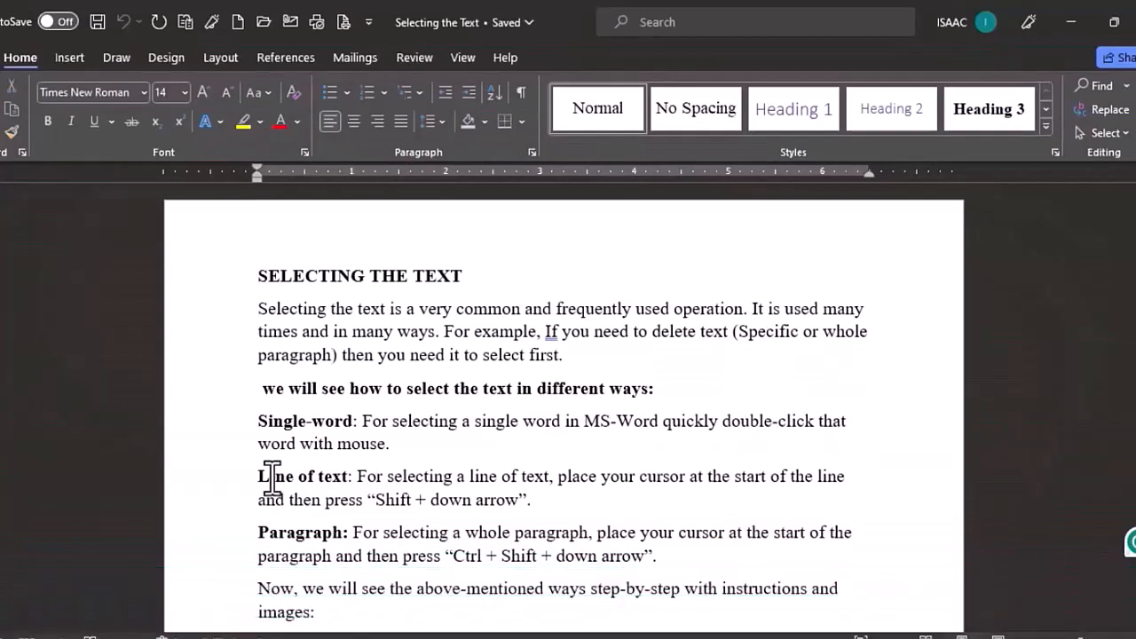
pyautogui.click(262, 479)
pyautogui.hotkey('shift', 'Down')
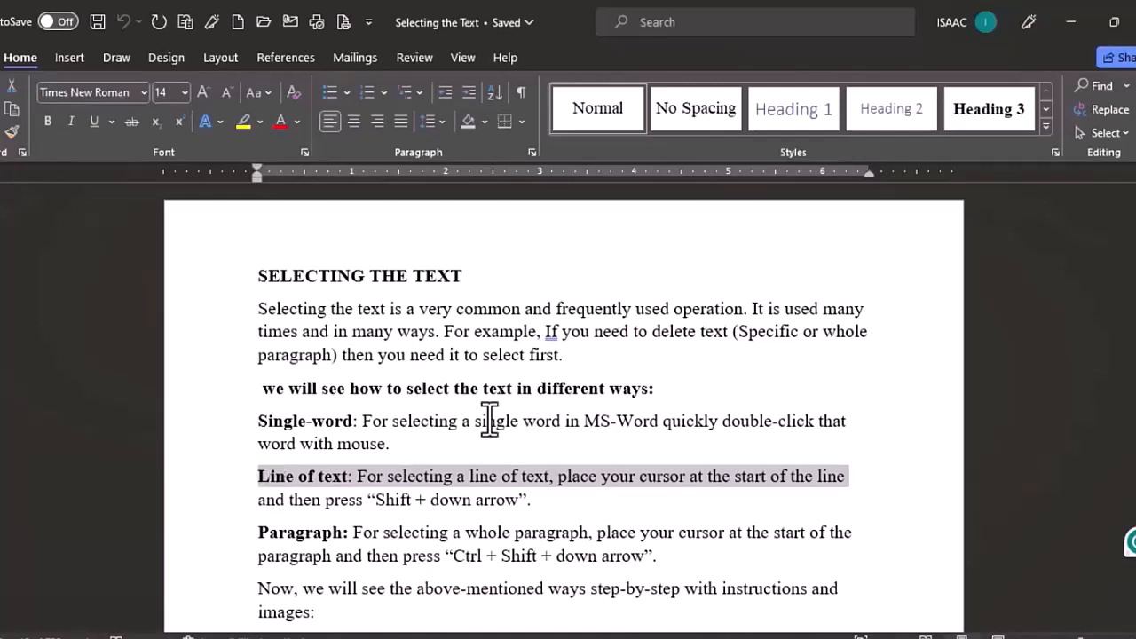
# - Select the entire paragraph that starts with "Paragraph:", beginning from its first letter
pyautogui.moveTo(1135, 211); pyautogui.dragTo(1135, 218)
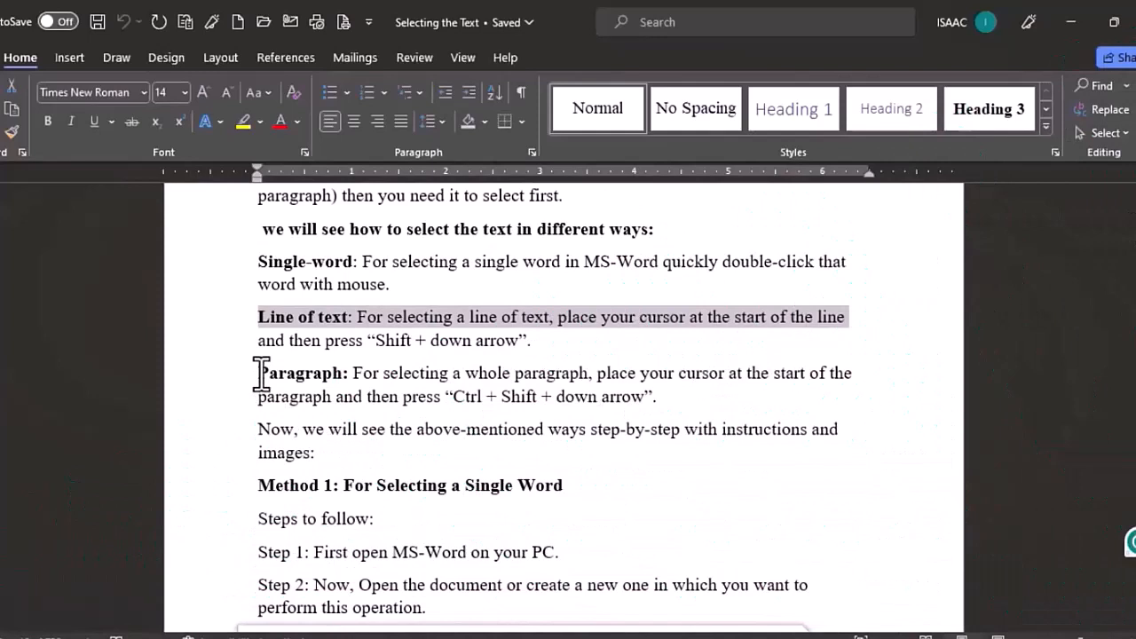
pyautogui.click(261, 374)
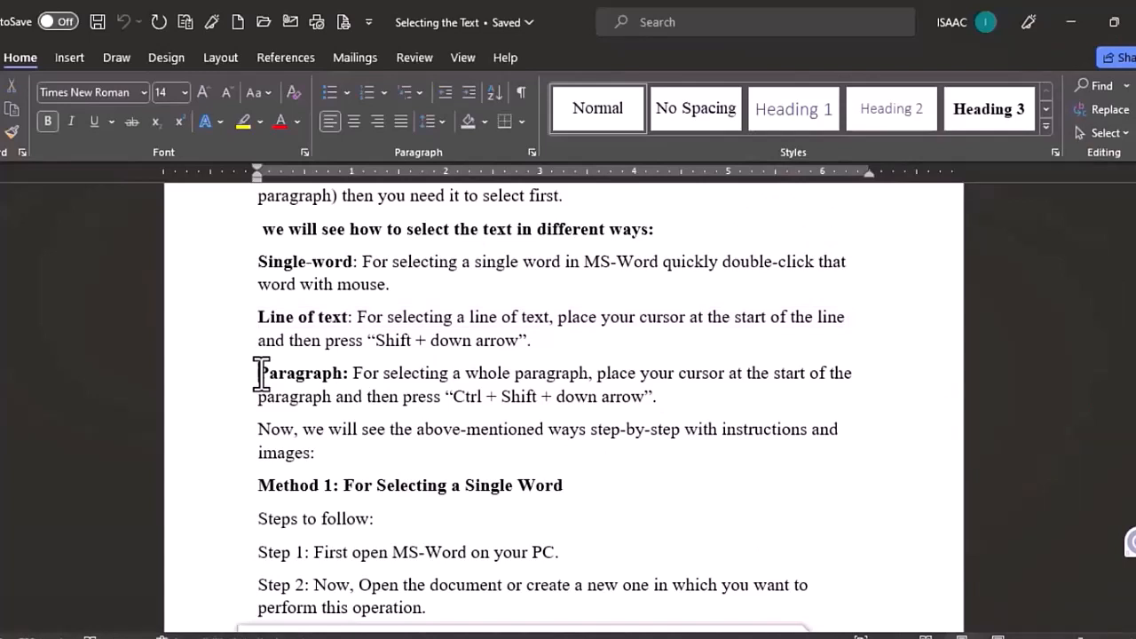
pyautogui.hotkey('ctrl', 'shift', 'Down')
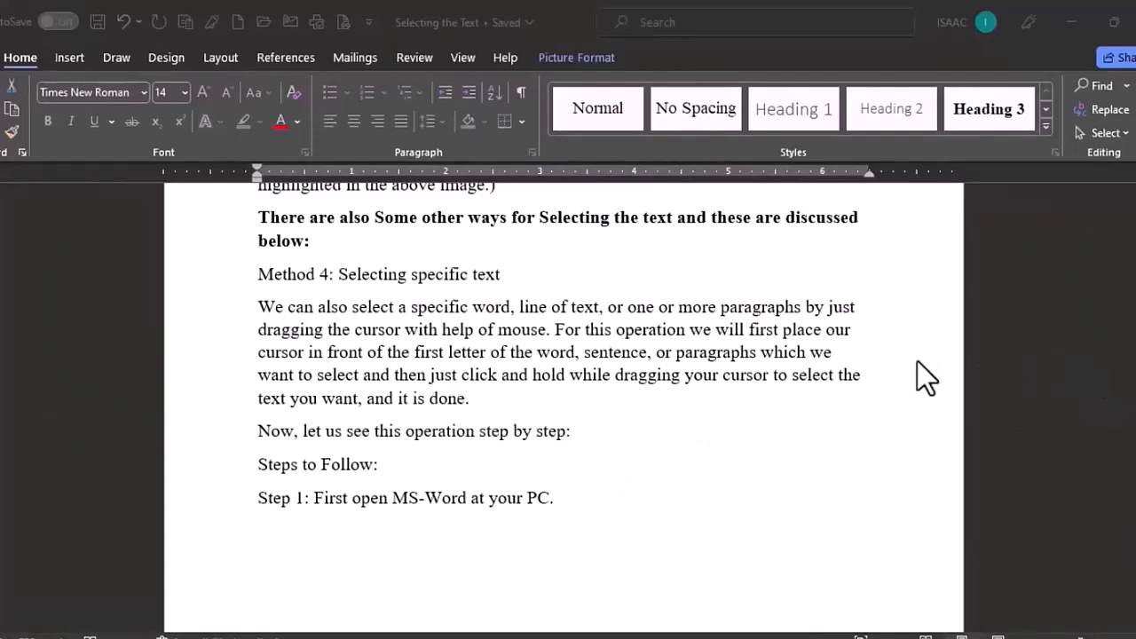
# - Select the word "We" at the start of the Method 4 paragraph, and clear the selection
pyautogui.click(1045, 459)
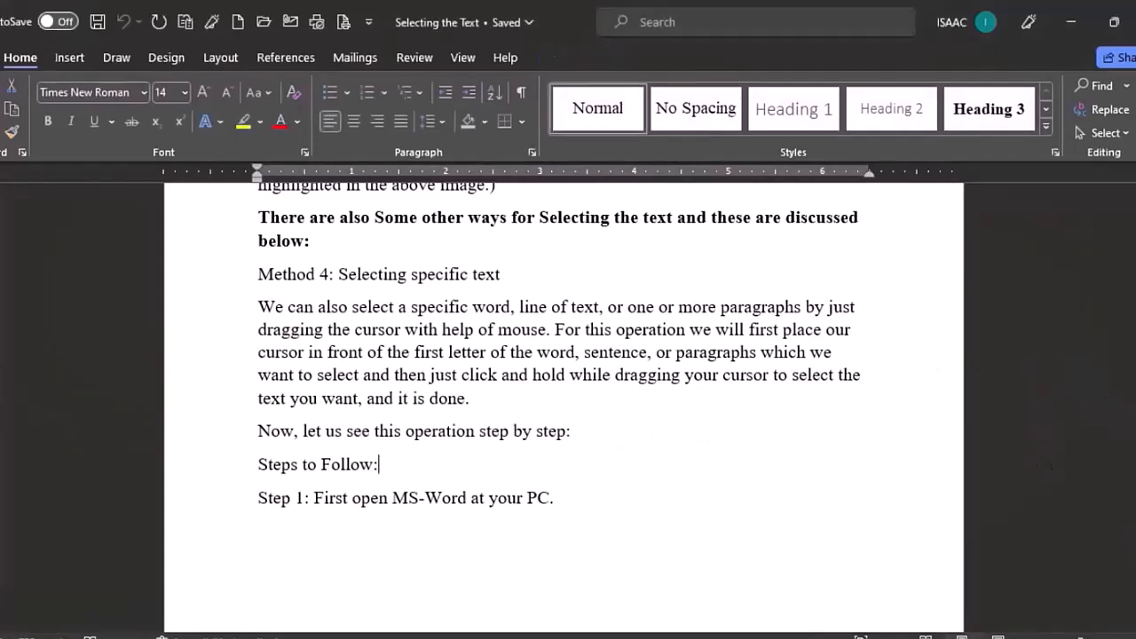
pyautogui.moveTo(1135, 425); pyautogui.dragTo(1135, 428)
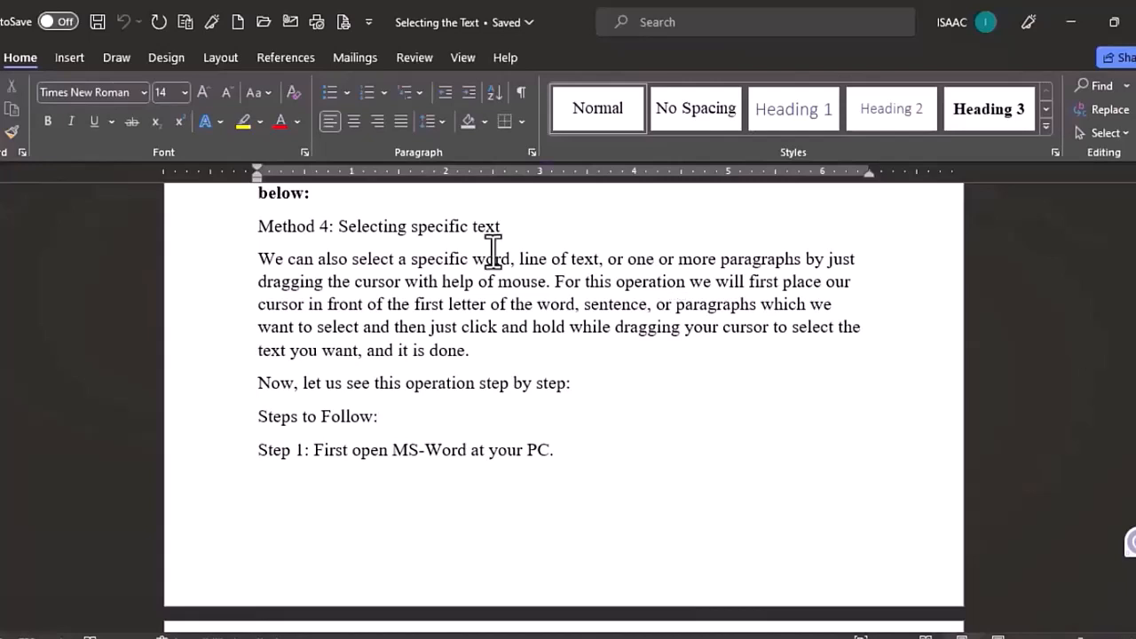
pyautogui.click(260, 259)
pyautogui.moveTo(263, 258); pyautogui.dragTo(284, 258)
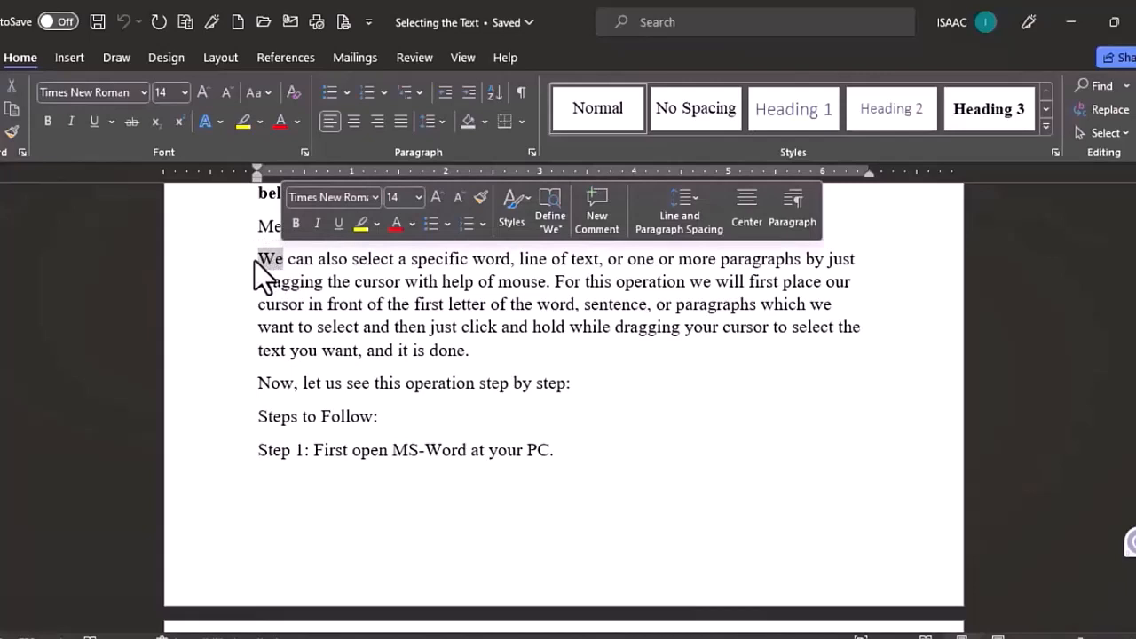
pyautogui.click(256, 260)
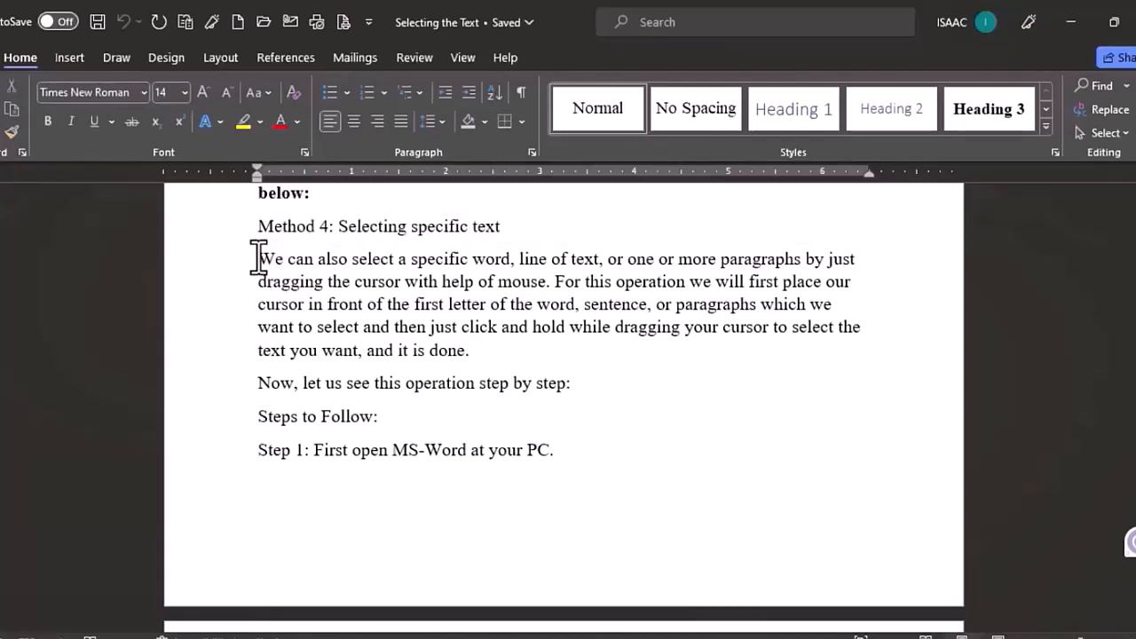
# - Select the Method 4 paragraph's first line from "We" through "paragraphs", and the whole paragraph through "it is done."
pyautogui.moveTo(259, 258); pyautogui.dragTo(809, 257)
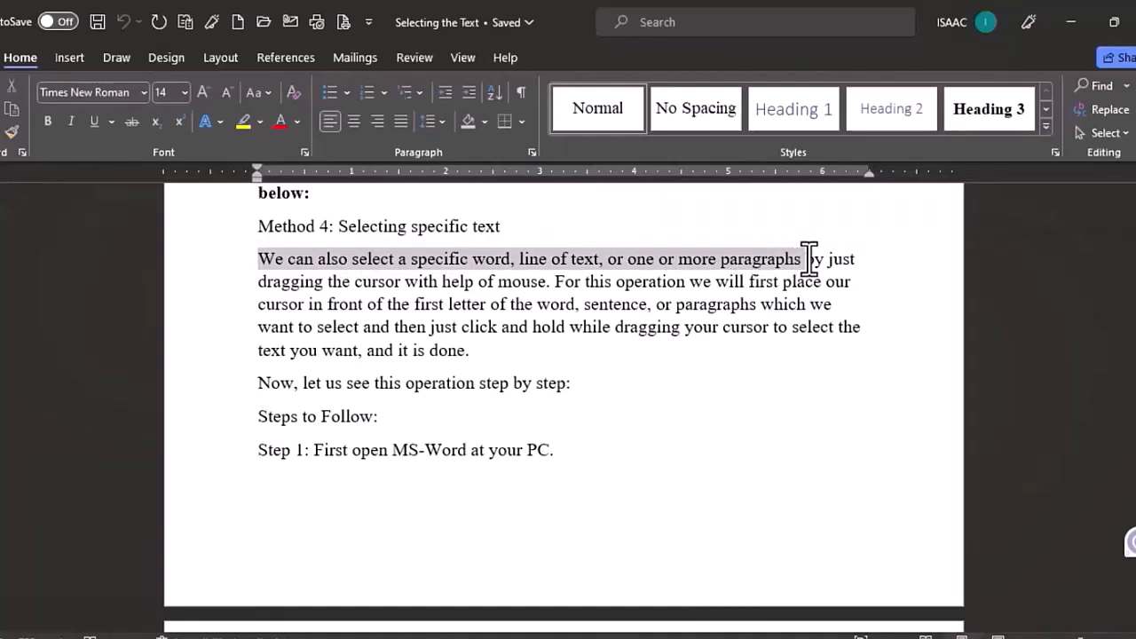
pyautogui.click(255, 257)
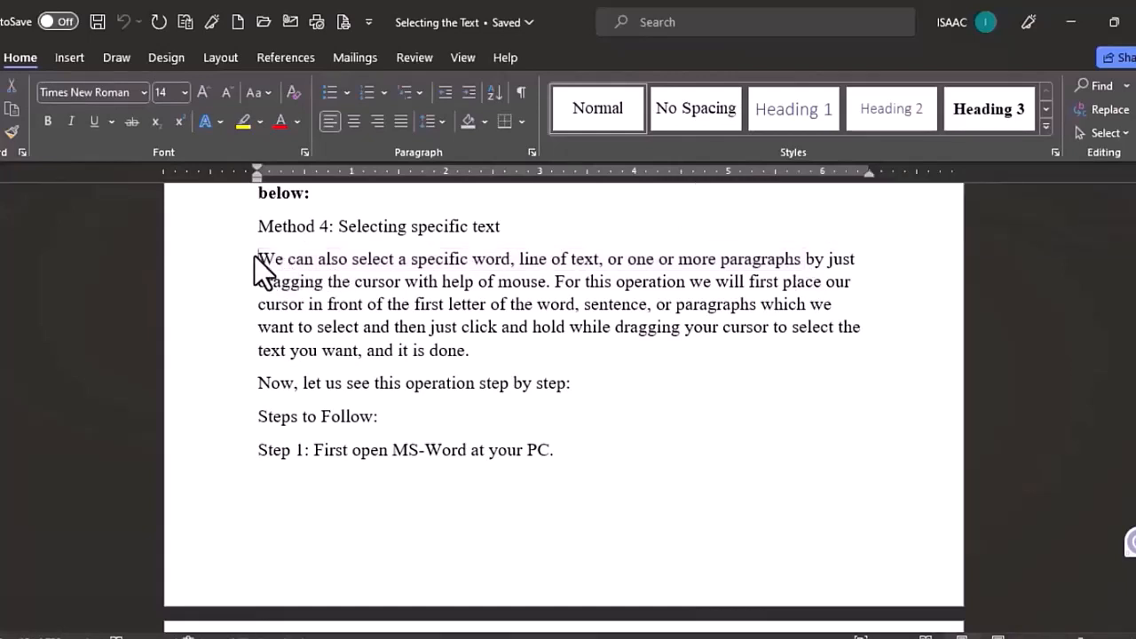
pyautogui.moveTo(255, 257); pyautogui.dragTo(561, 348)
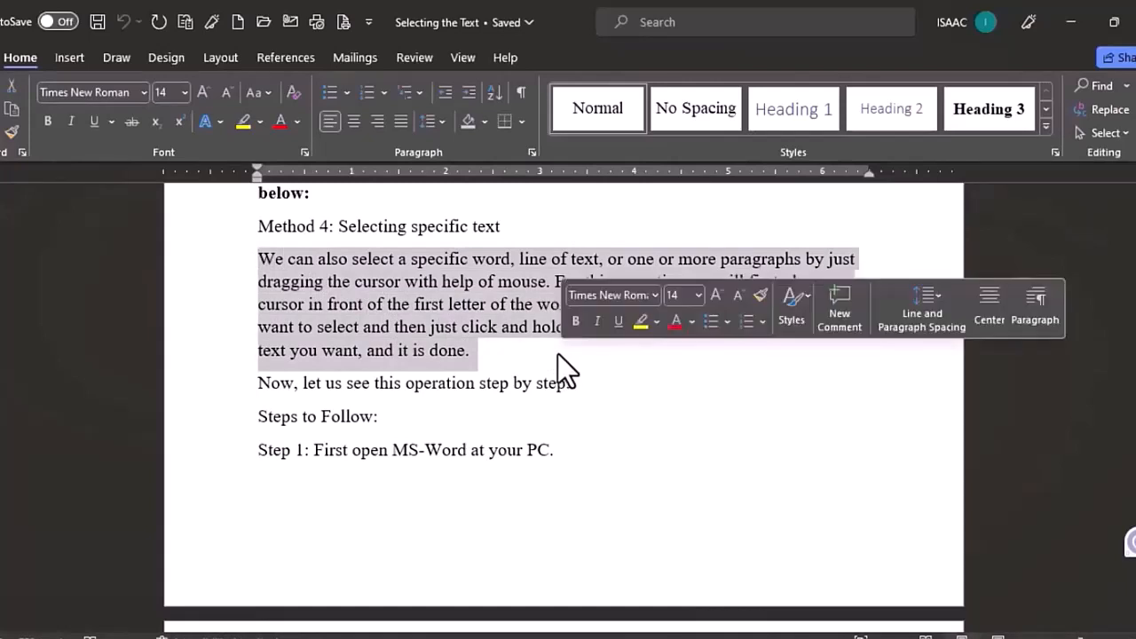
# - Clear the paragraph selection and select the entire content of the document
pyautogui.click(526, 407)
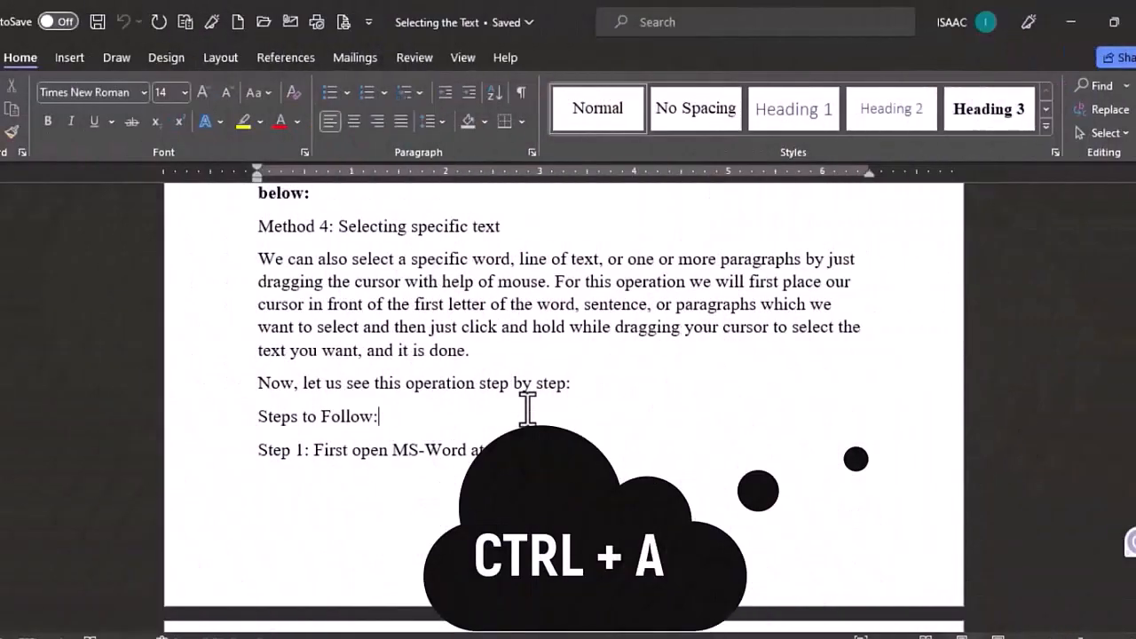
pyautogui.hotkey('ctrl', 'a')
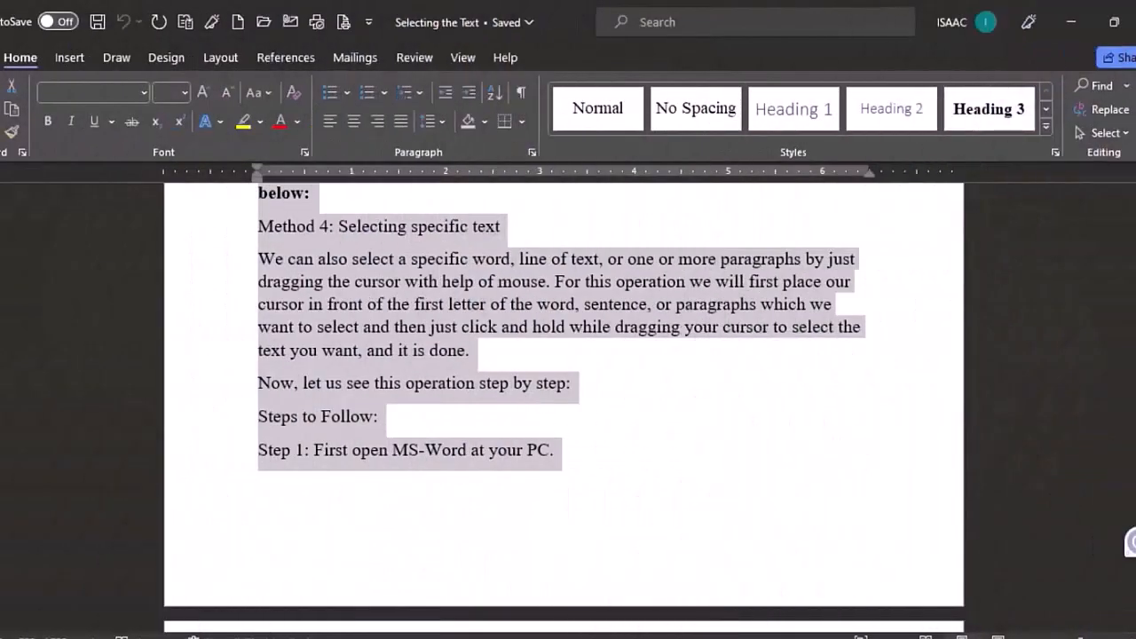
pyautogui.moveTo(1135, 430)
pyautogui.mouseDown()
pyautogui.moveTo(1135, 186)
pyautogui.moveTo(1135, 515)
pyautogui.moveTo(1135, 428)
pyautogui.mouseUp()
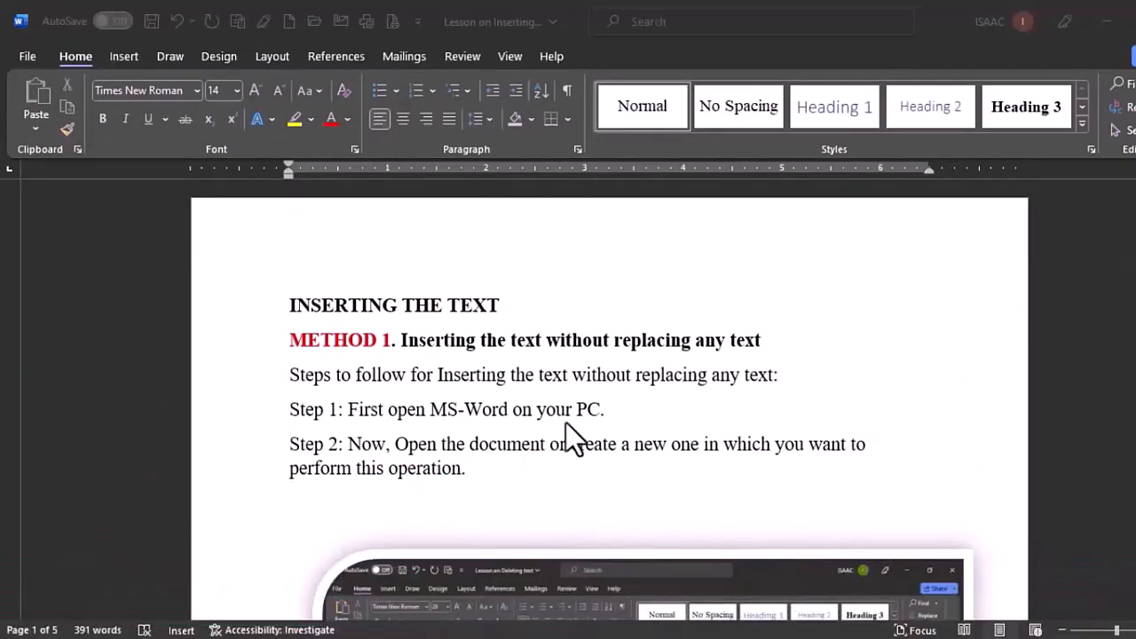
# - Copy the word "document" from the Method 1 Step 2 line and paste it at the end of the "Steps to follow" line
pyautogui.click(539, 454)
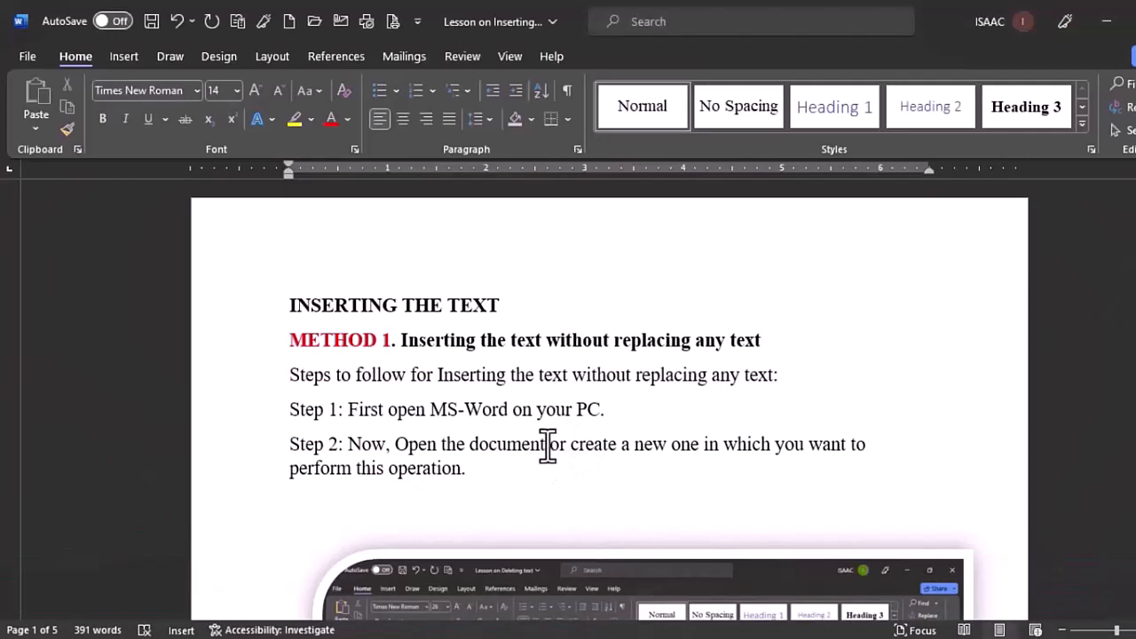
pyautogui.moveTo(548, 446); pyautogui.dragTo(473, 448)
pyautogui.hotkey('ctrl', 'c')
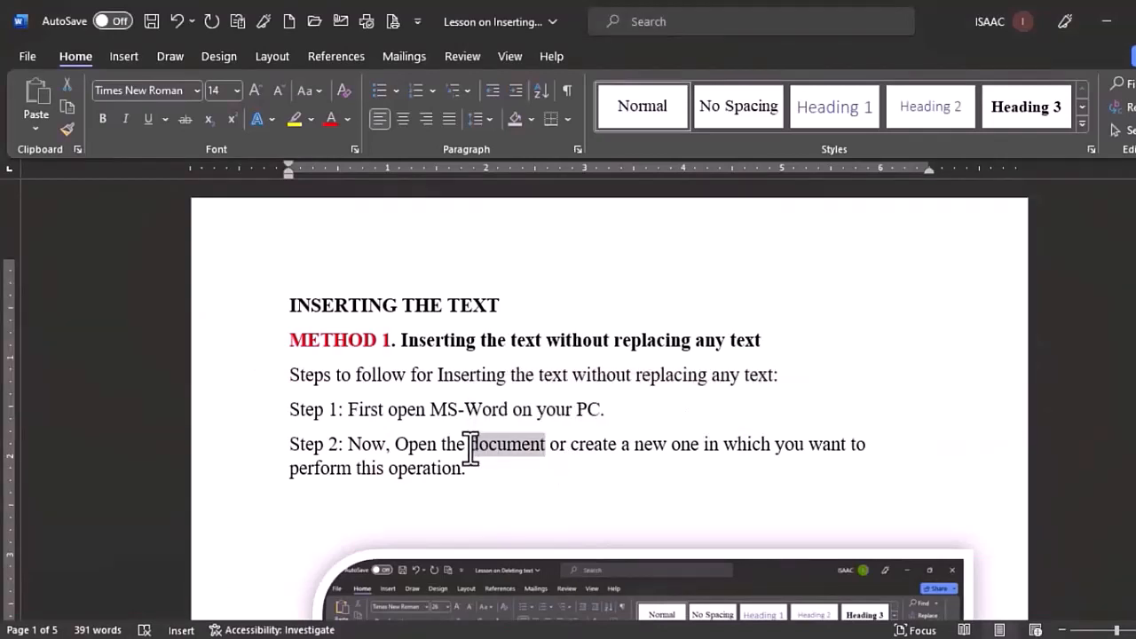
pyautogui.click(471, 448)
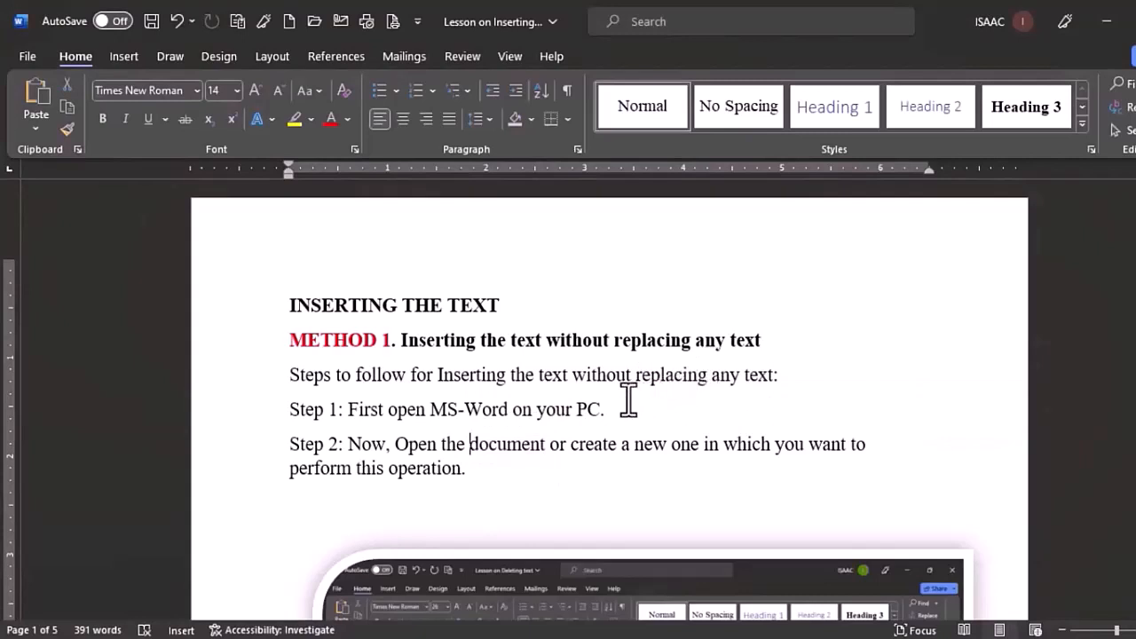
pyautogui.click(788, 377)
pyautogui.hotkey('ctrl', 'v')
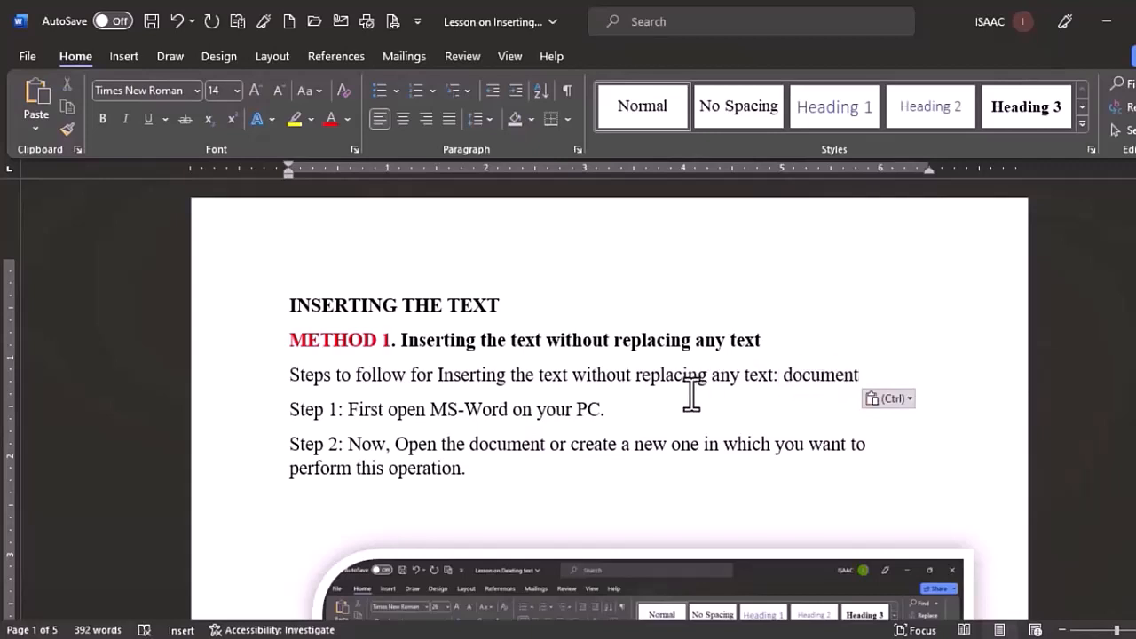
# - Add the word "document" right after "PC." at the end of the Method 1 Step 1 line
pyautogui.click(629, 408)
pyautogui.write('do')
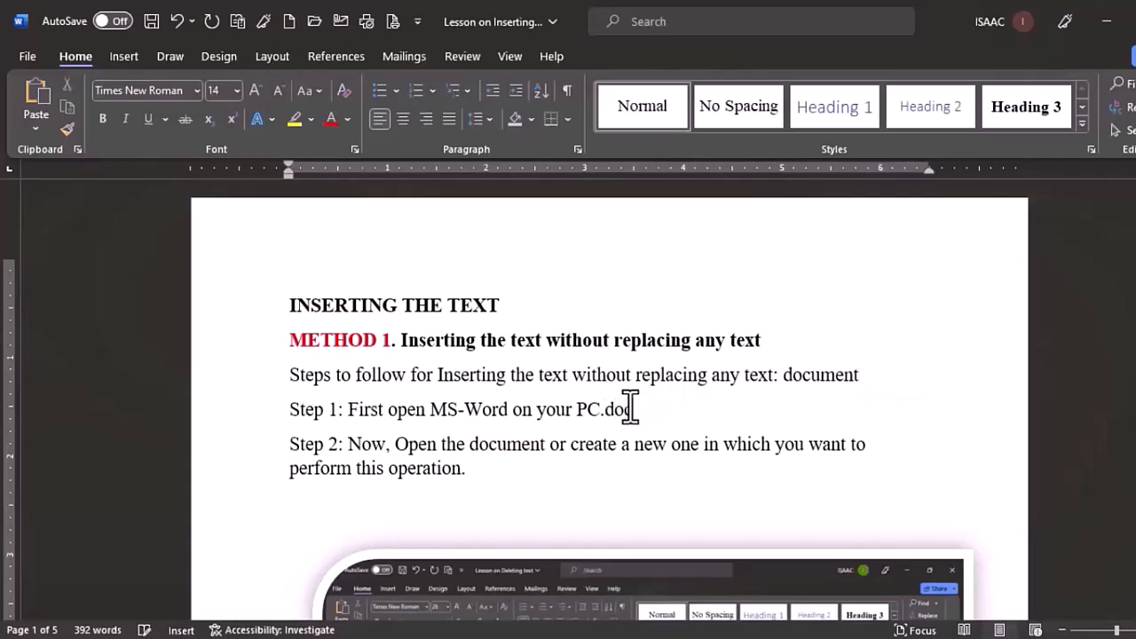
pyautogui.write('cument')
# - Replace the word "document" with "text" in the first sentence under the Method 2 heading
pyautogui.moveTo(1135, 215); pyautogui.dragTo(1135, 324)
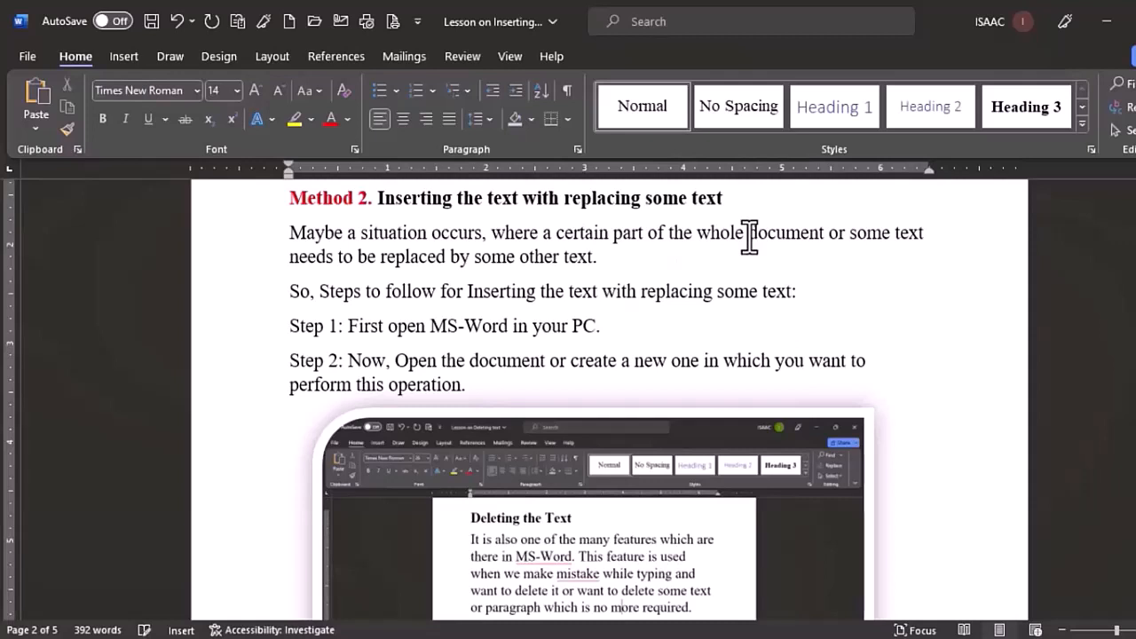
pyautogui.moveTo(749, 234); pyautogui.dragTo(830, 236)
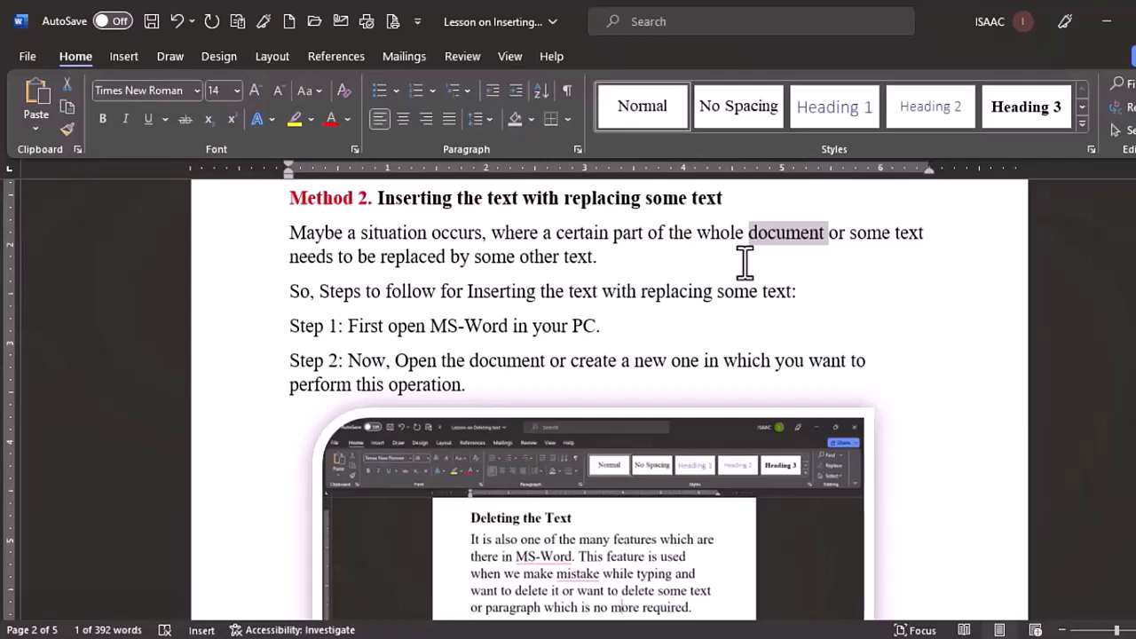
pyautogui.write('text')
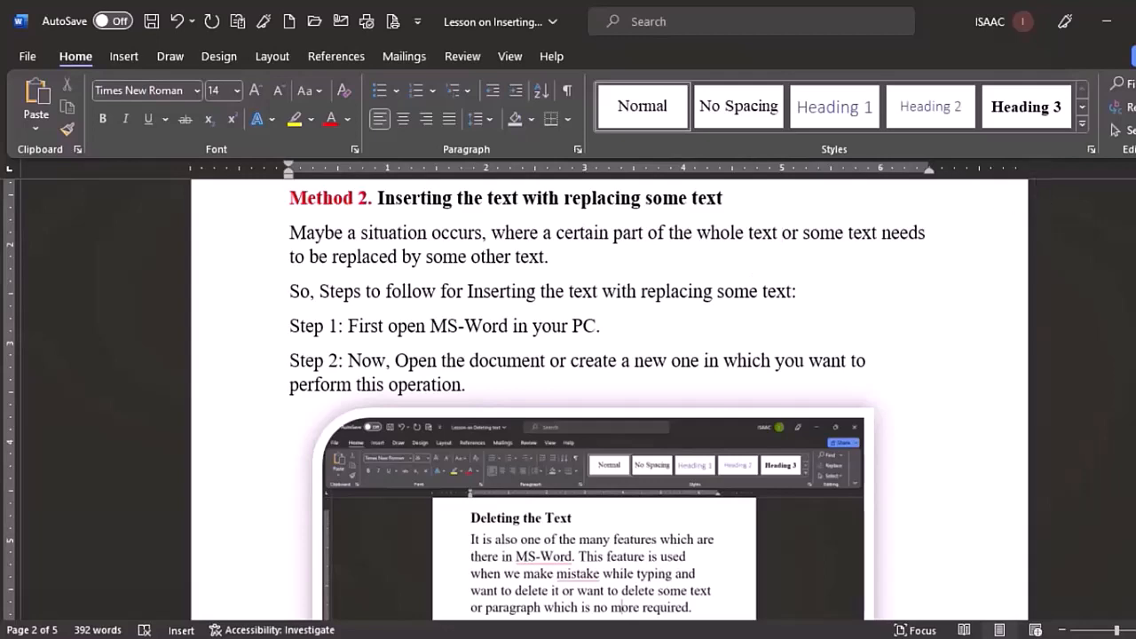
# - Draw a text box about 1.82" wide beside the Method 3 Step 1 line and increase its height to about 0.45"
pyautogui.scroll(-5, 609, 399)
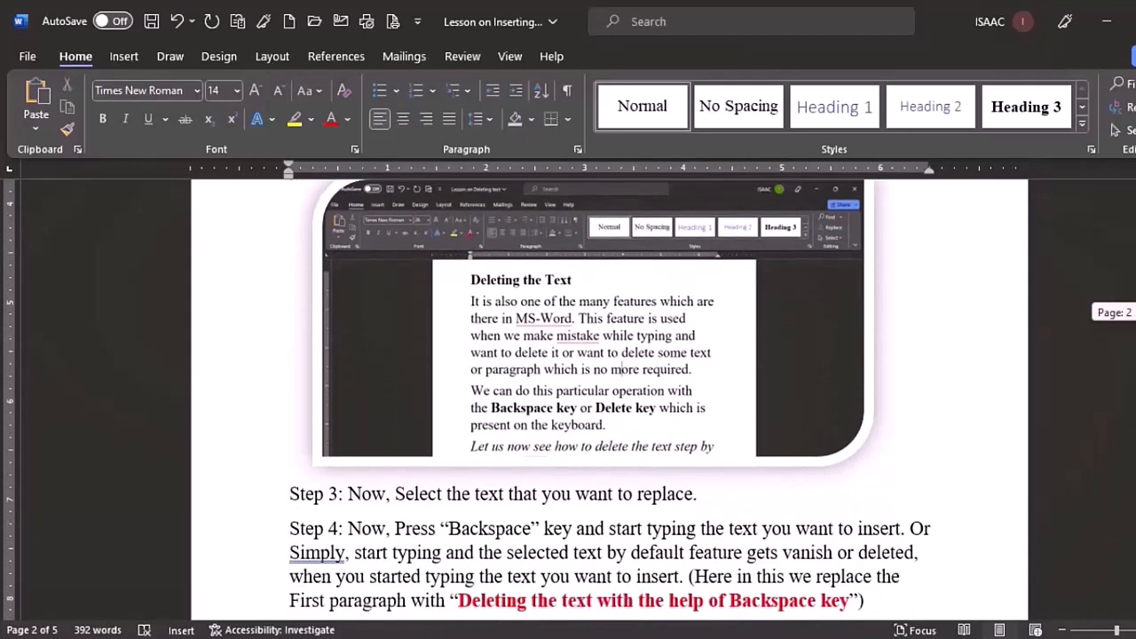
pyautogui.scroll(-10, 609, 399)
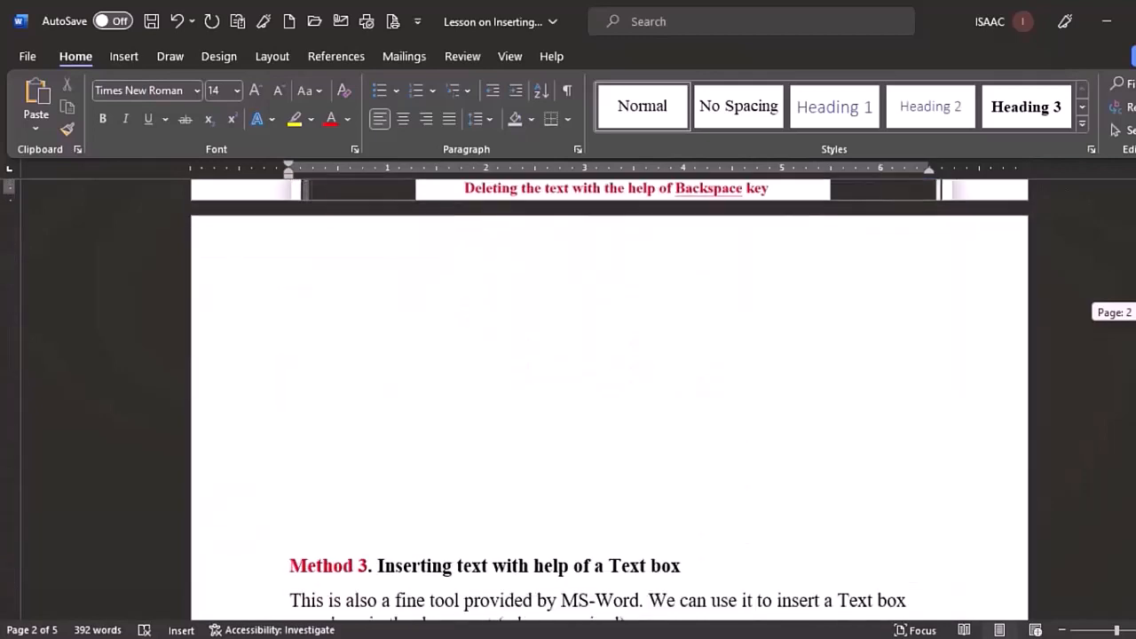
pyautogui.scroll(-2, 609, 400)
pyautogui.scroll(1, 609, 400)
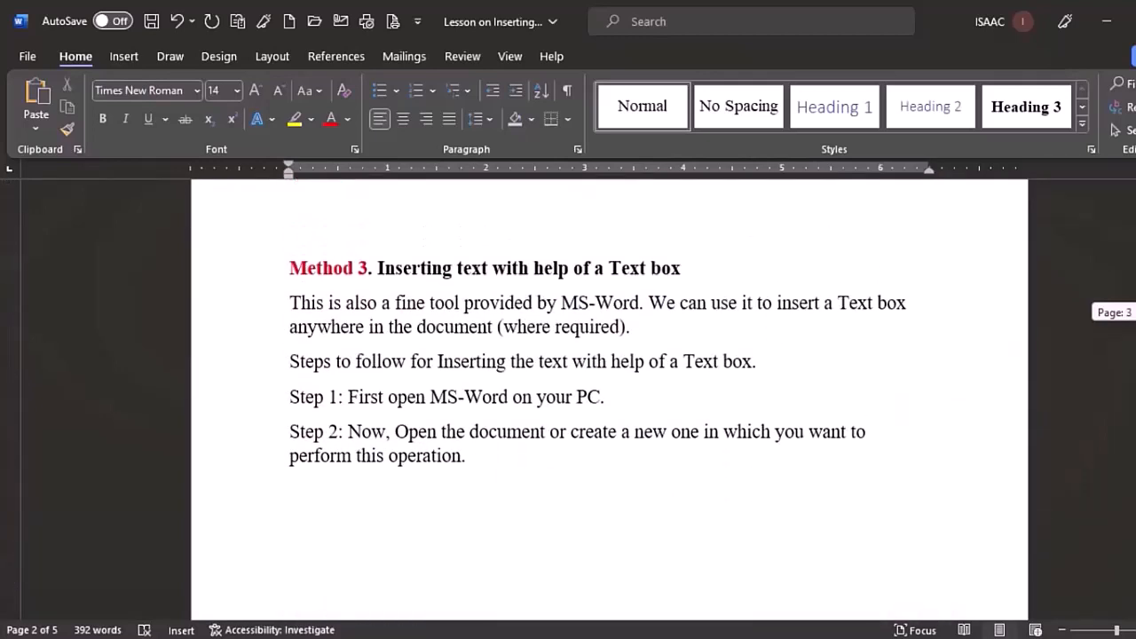
pyautogui.scroll(-1, 609, 400)
pyautogui.scroll(-1, 609, 400)
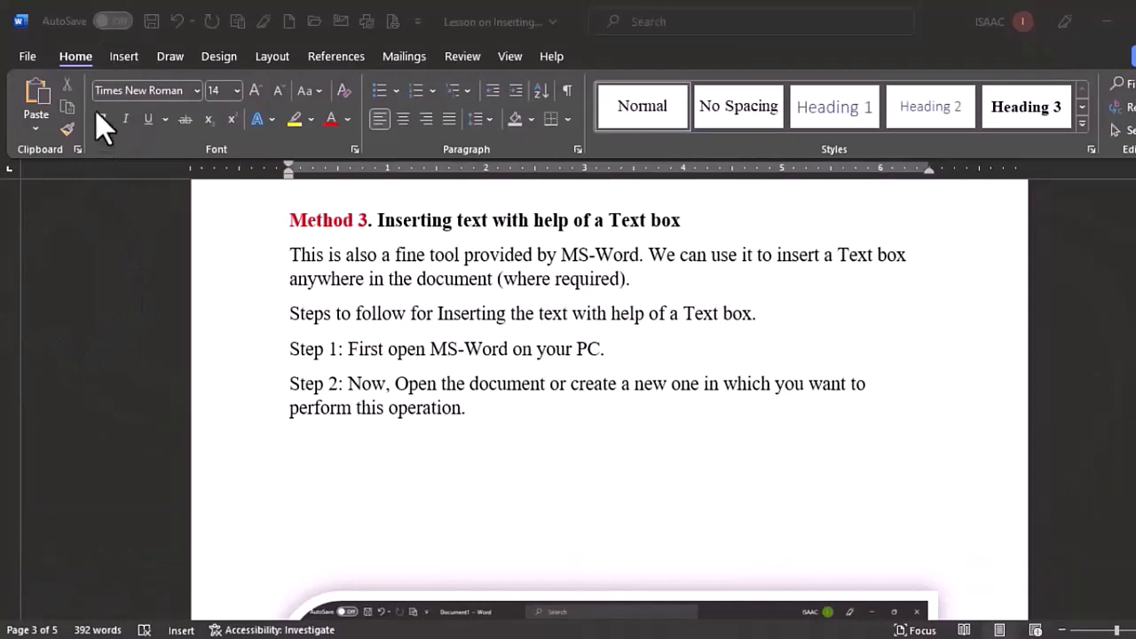
pyautogui.click(124, 56)
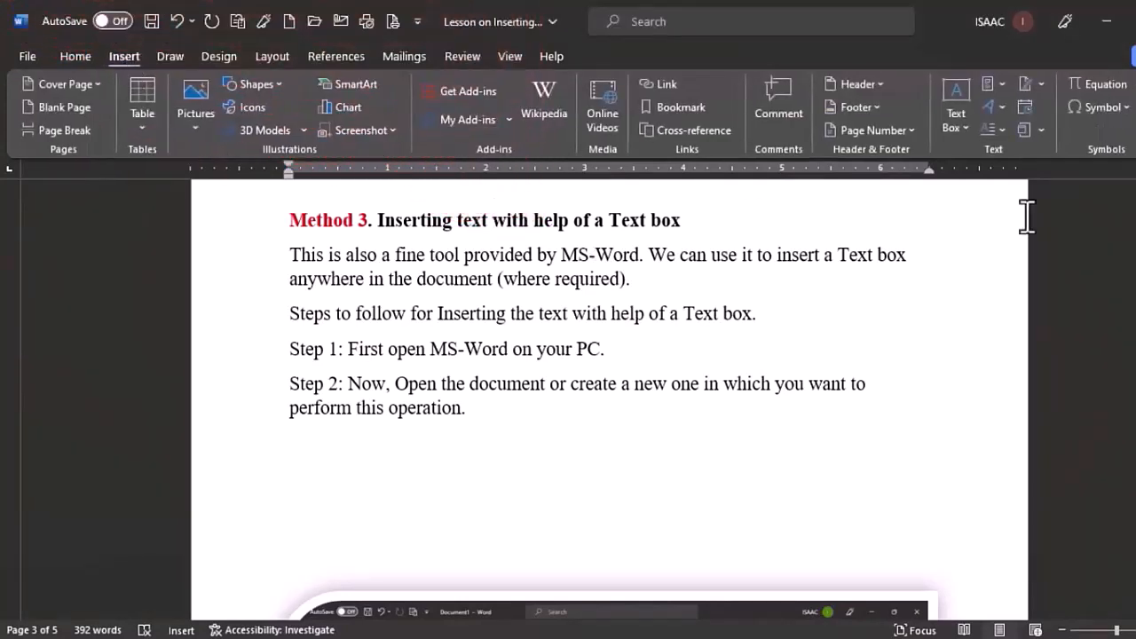
pyautogui.click(955, 133)
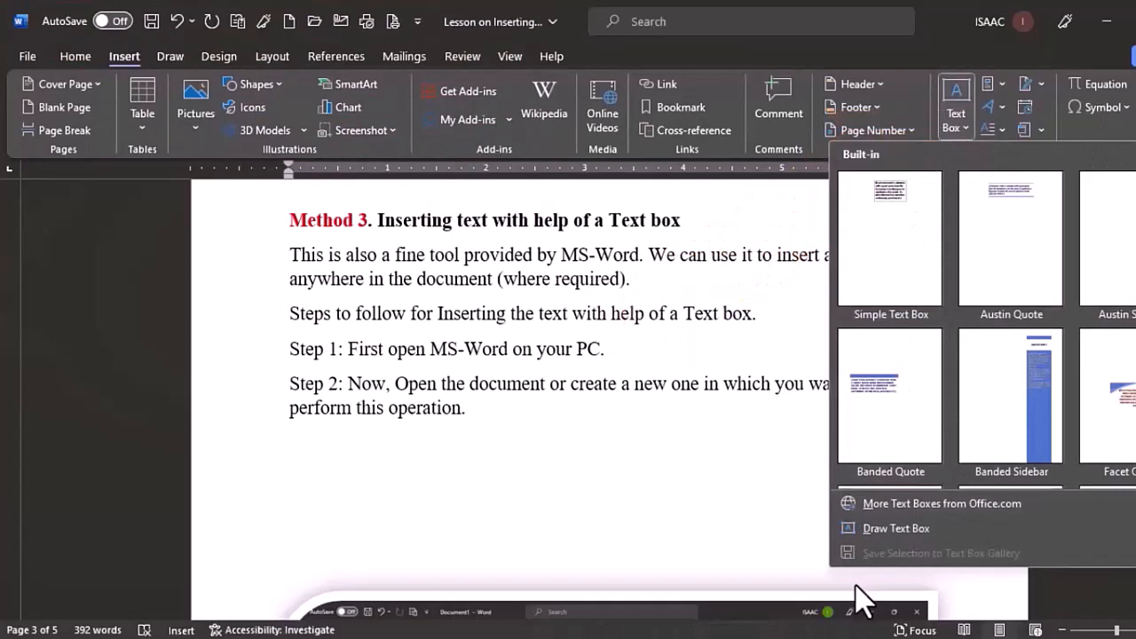
pyautogui.click(895, 531)
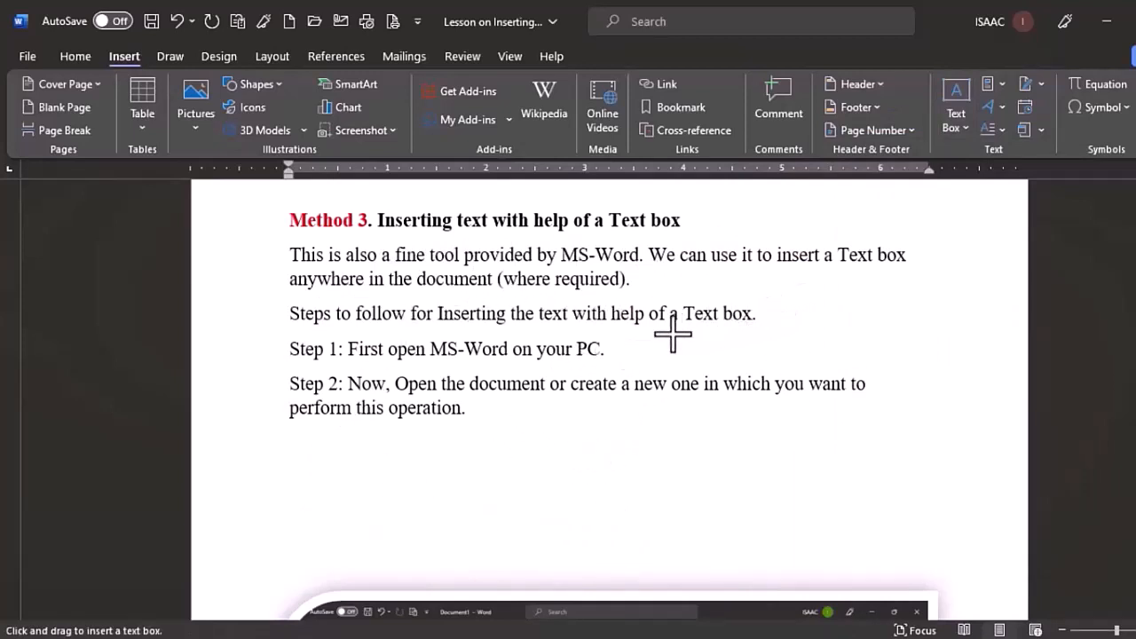
pyautogui.moveTo(619, 338); pyautogui.dragTo(799, 361)
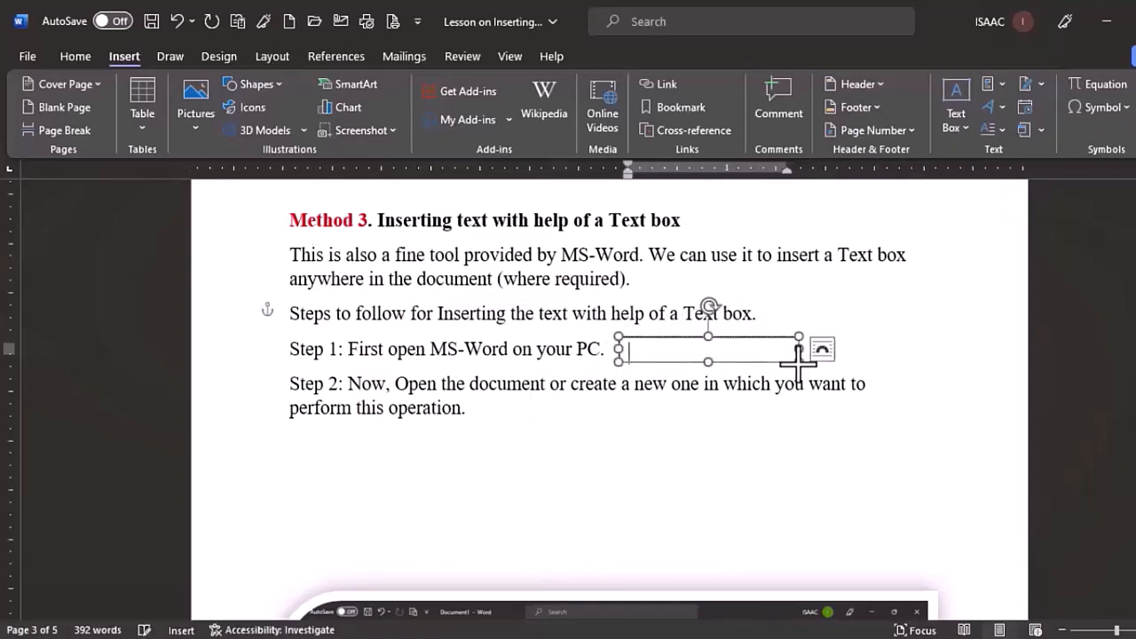
pyautogui.moveTo(707, 359); pyautogui.dragTo(704, 382)
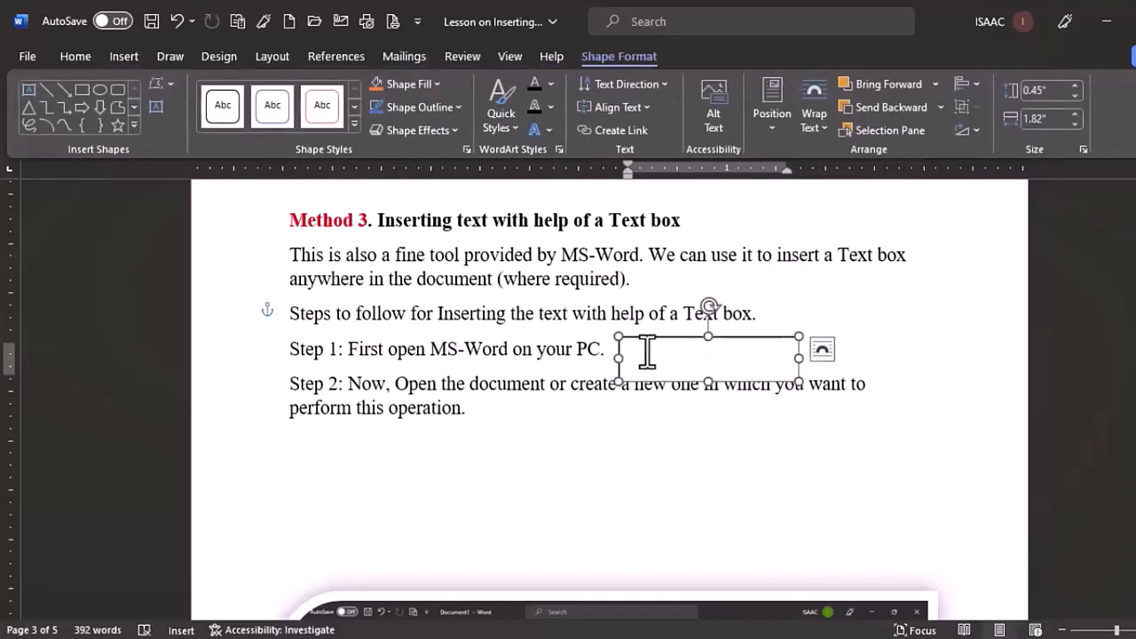
# - Enter "text" in the text box and move the box to the end of the "Steps to follow" line in Method 3
pyautogui.write('t0065t')
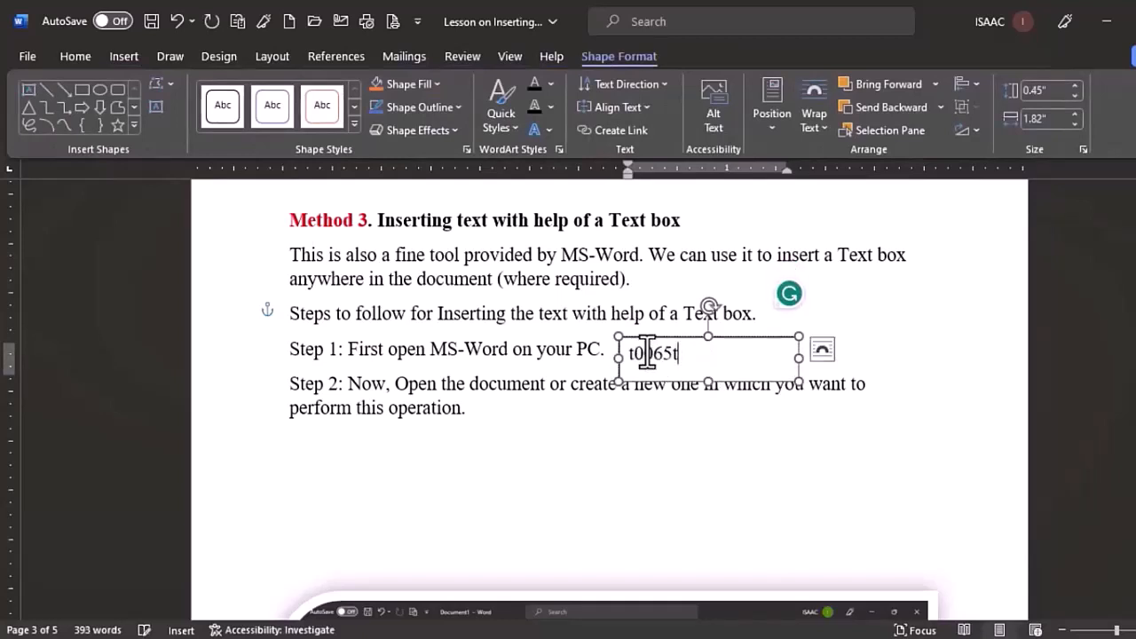
pyautogui.press('BackSpace')
pyautogui.press('BackSpace')
pyautogui.press('BackSpace')
pyautogui.press('BackSpace')
pyautogui.press('BackSpace')
pyautogui.write('ext')
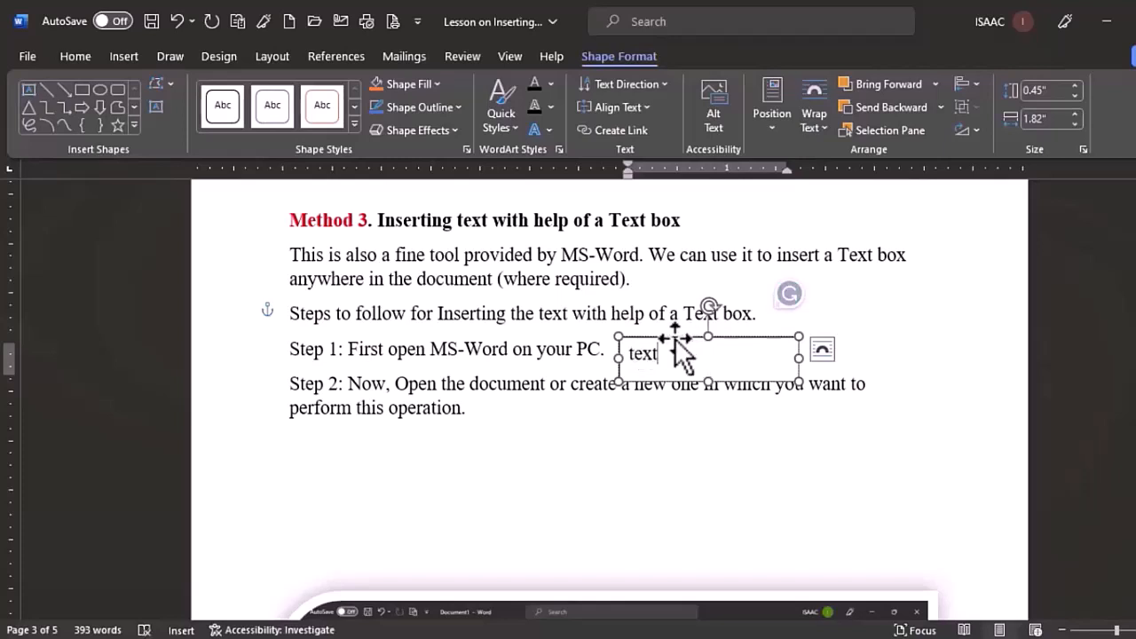
pyautogui.moveTo(676, 340); pyautogui.dragTo(817, 299)
pyautogui.click(678, 350)
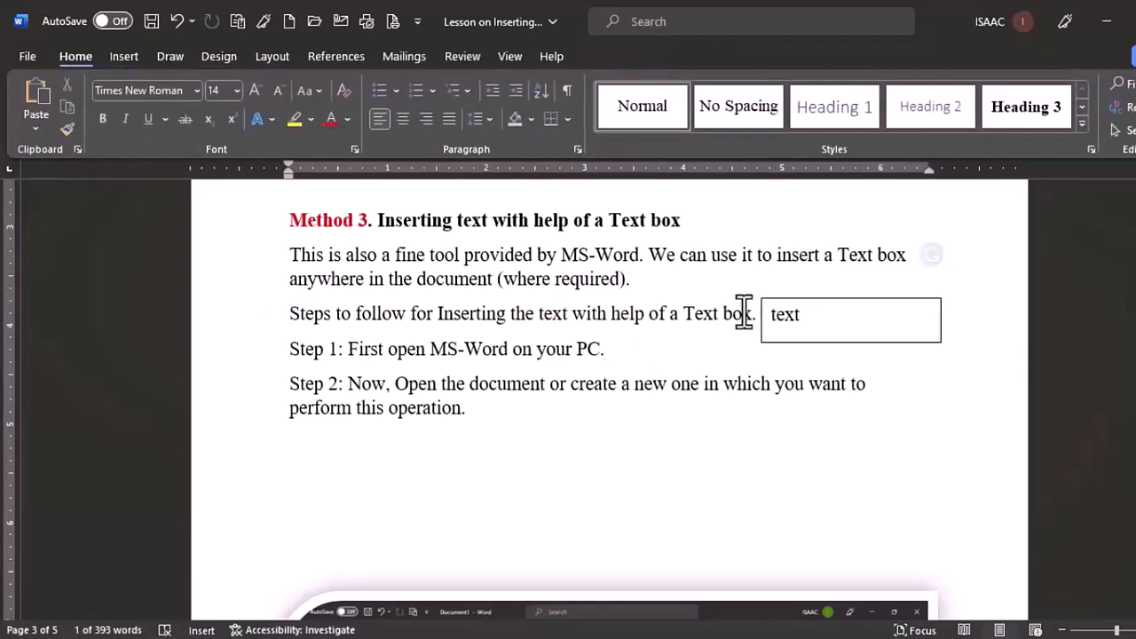
# - Remove the outline of the text box beside the "Steps to follow" line and deselect the box
pyautogui.click(808, 315)
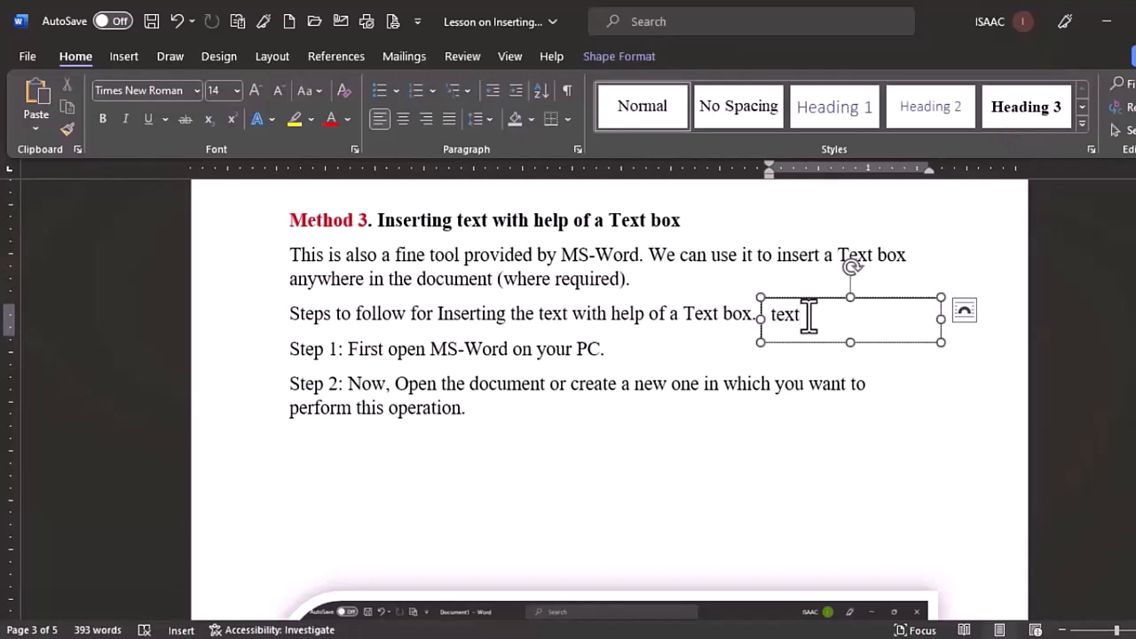
pyautogui.click(616, 57)
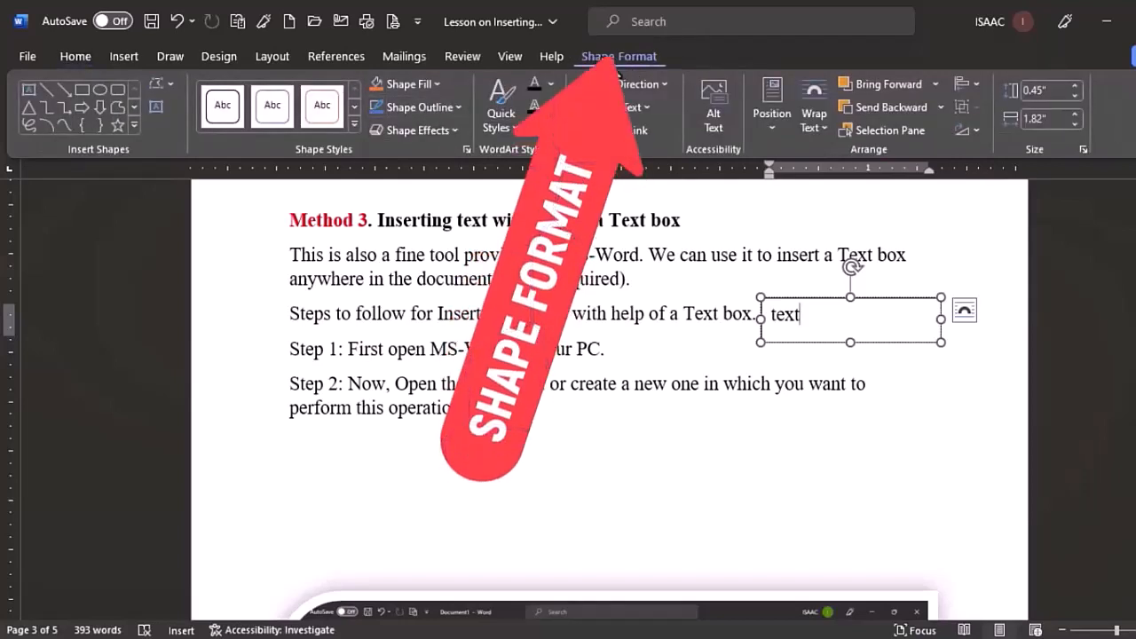
pyautogui.click(449, 105)
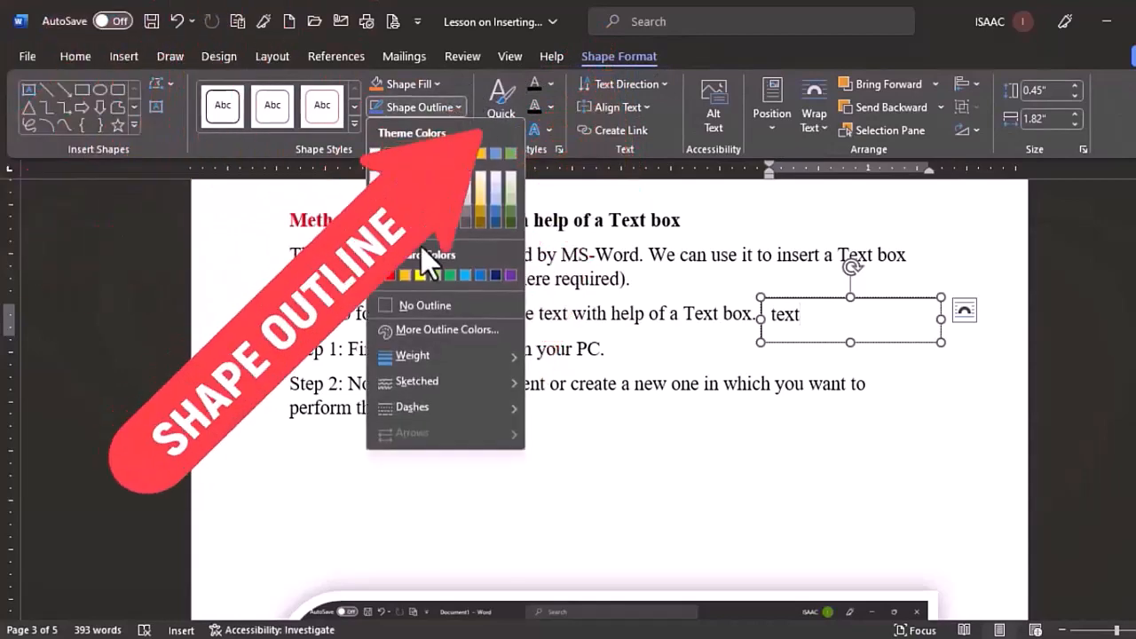
pyautogui.click(441, 302)
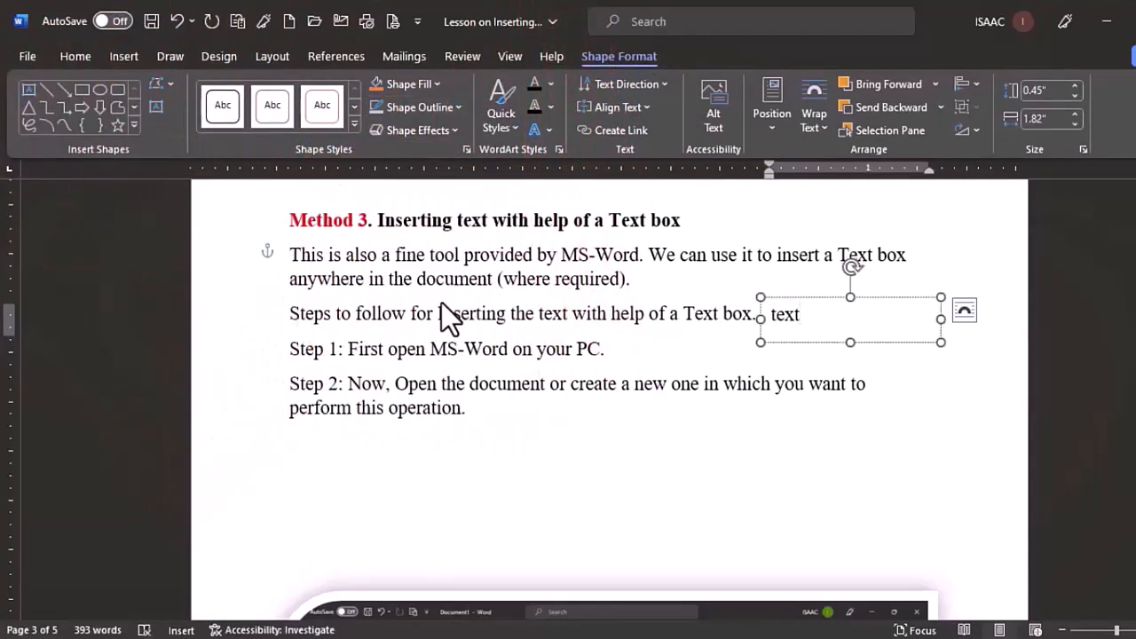
pyautogui.click(562, 331)
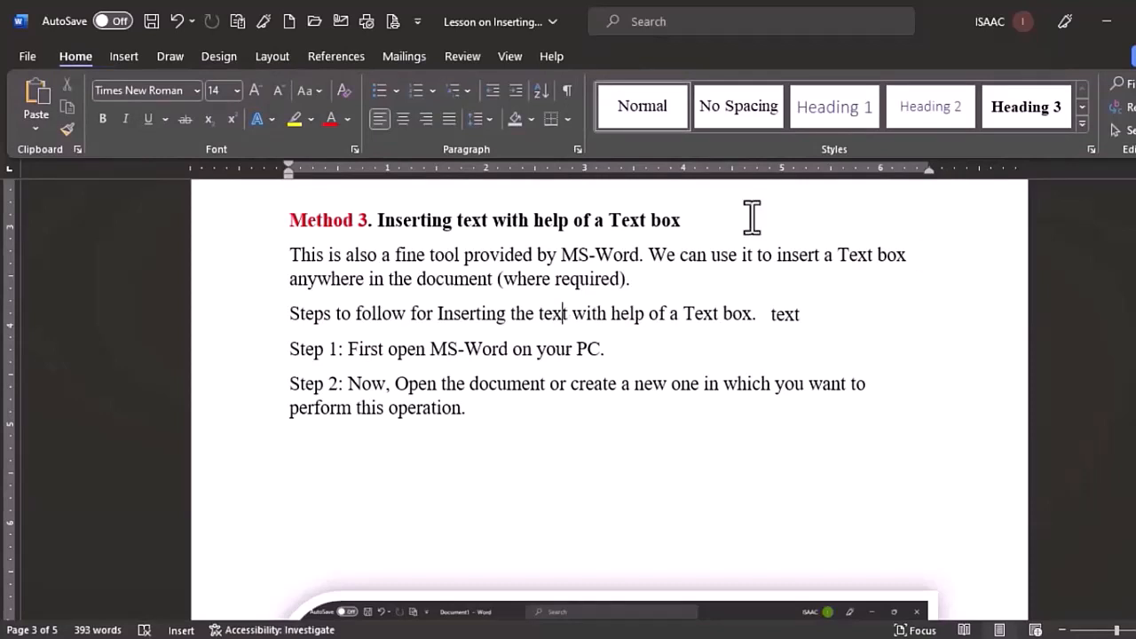
# - Review the remaining Method 3 instructions and illustrations on inserting a text box, through Step 7
pyautogui.scroll(-6, 609, 400)
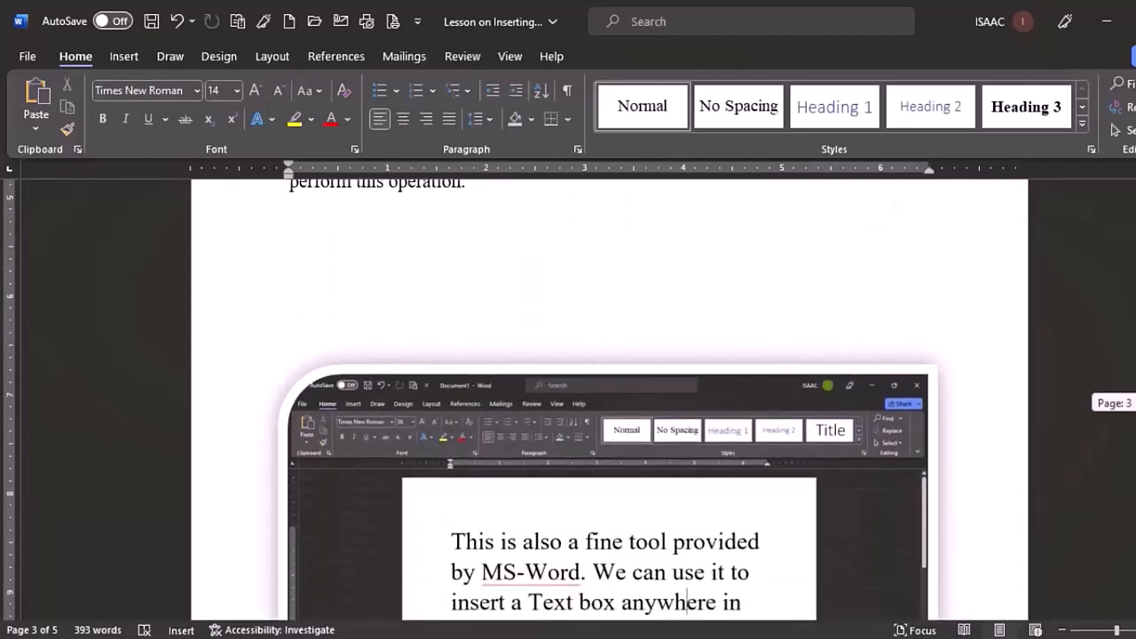
pyautogui.scroll(-5, 609, 400)
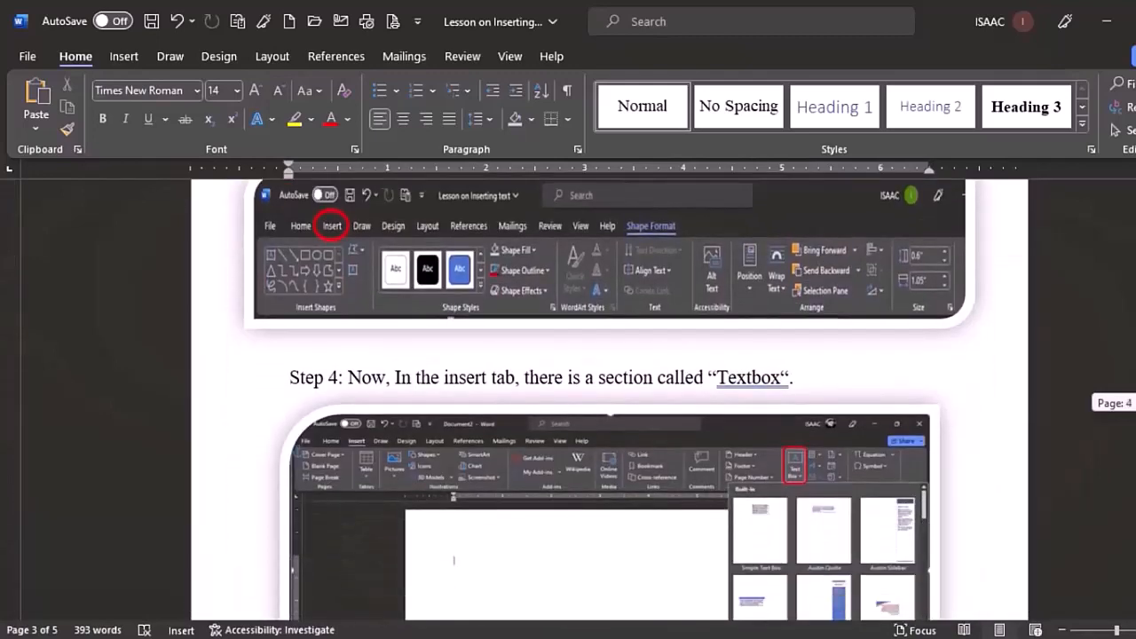
pyautogui.scroll(-7, 609, 399)
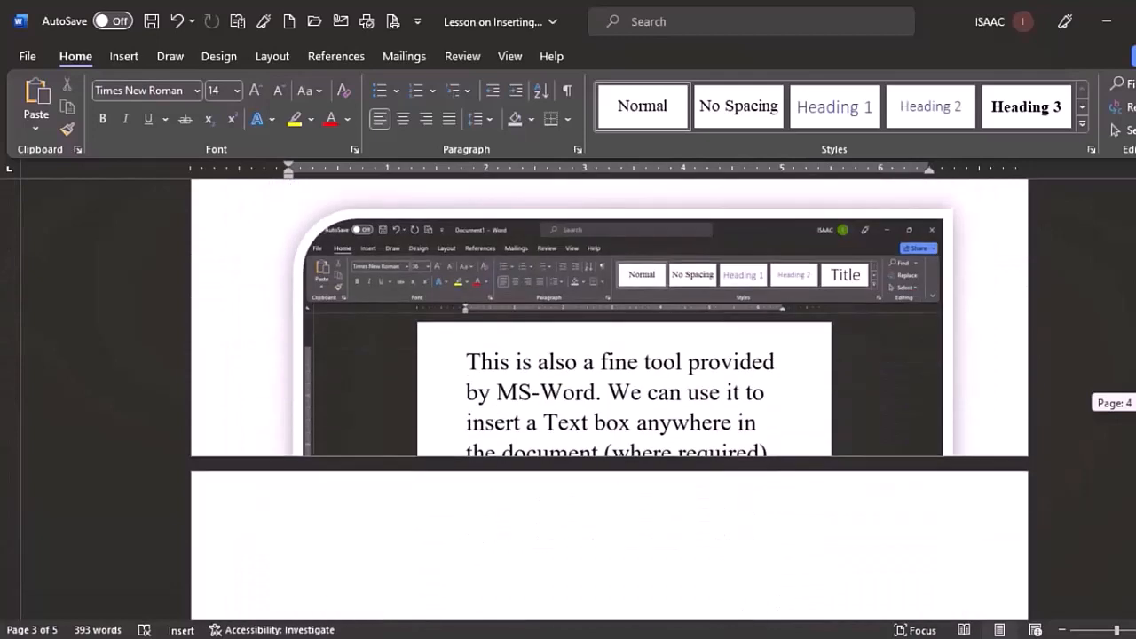
pyautogui.scroll(-3, 609, 400)
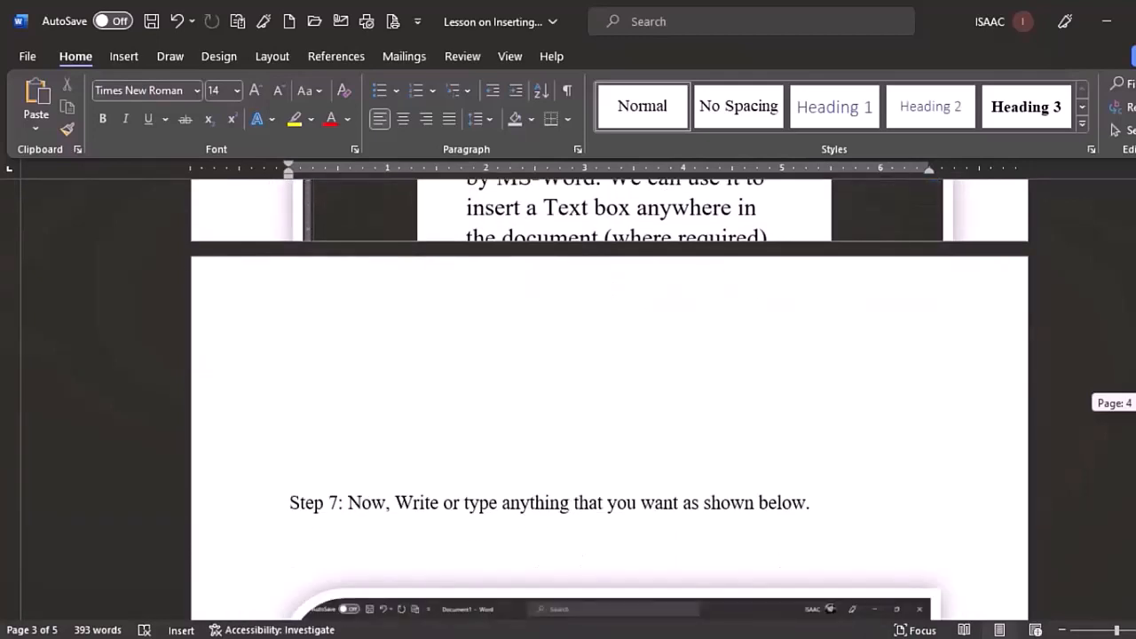
pyautogui.scroll(-8, 609, 399)
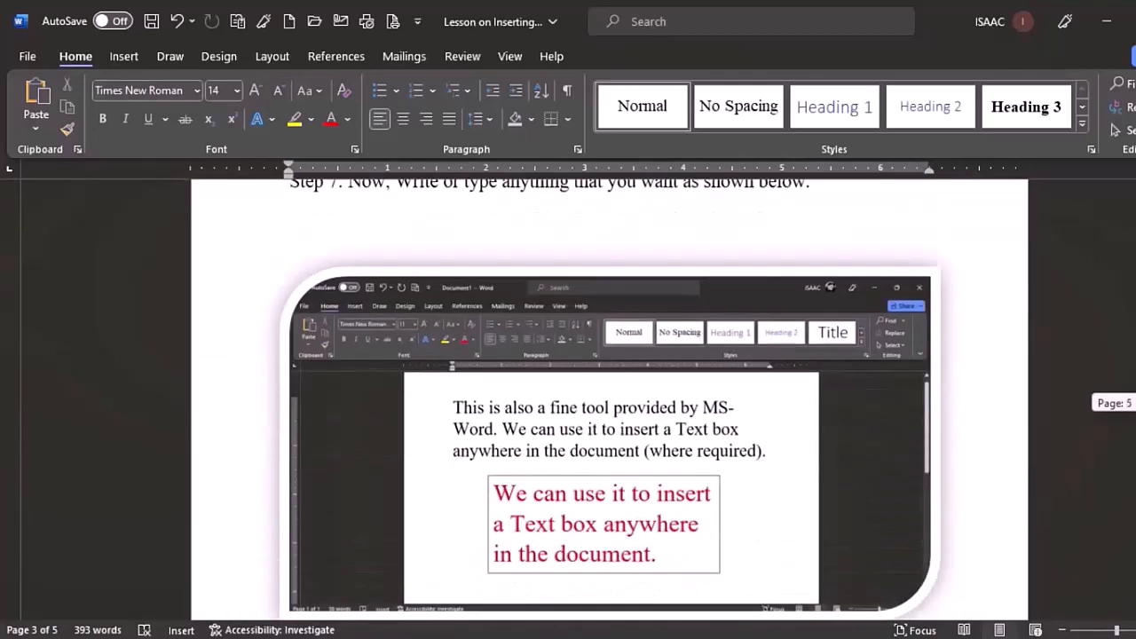
pyautogui.scroll(20, 609, 400)
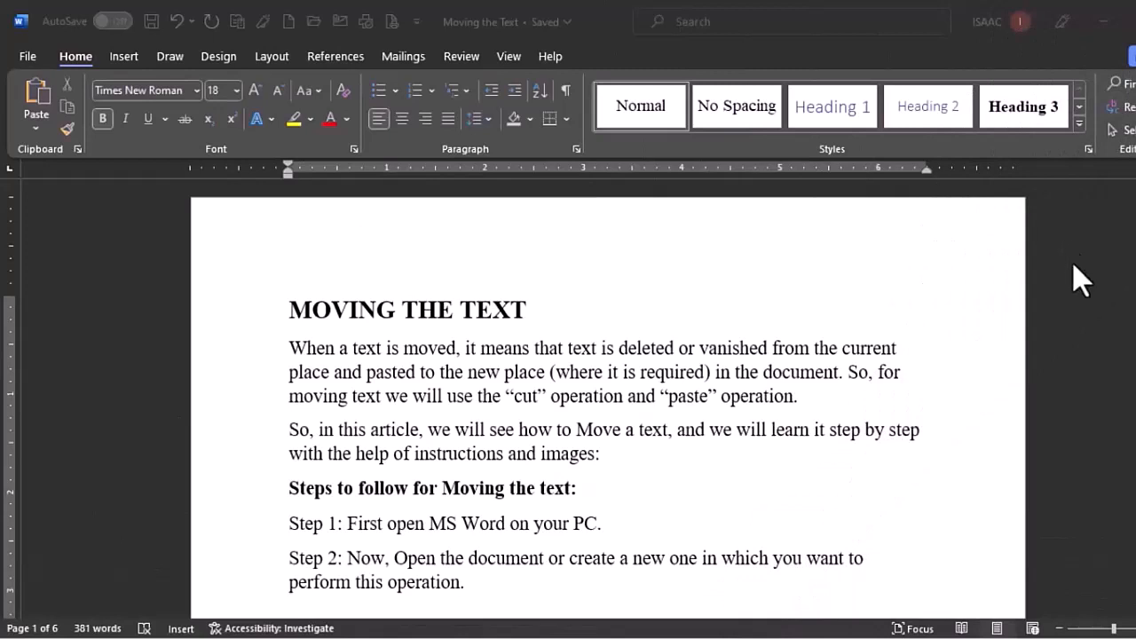
# - Cut the bold quoted text “Now, Press “Backspace” key.” from the end of the Step 3 line
pyautogui.click(666, 477)
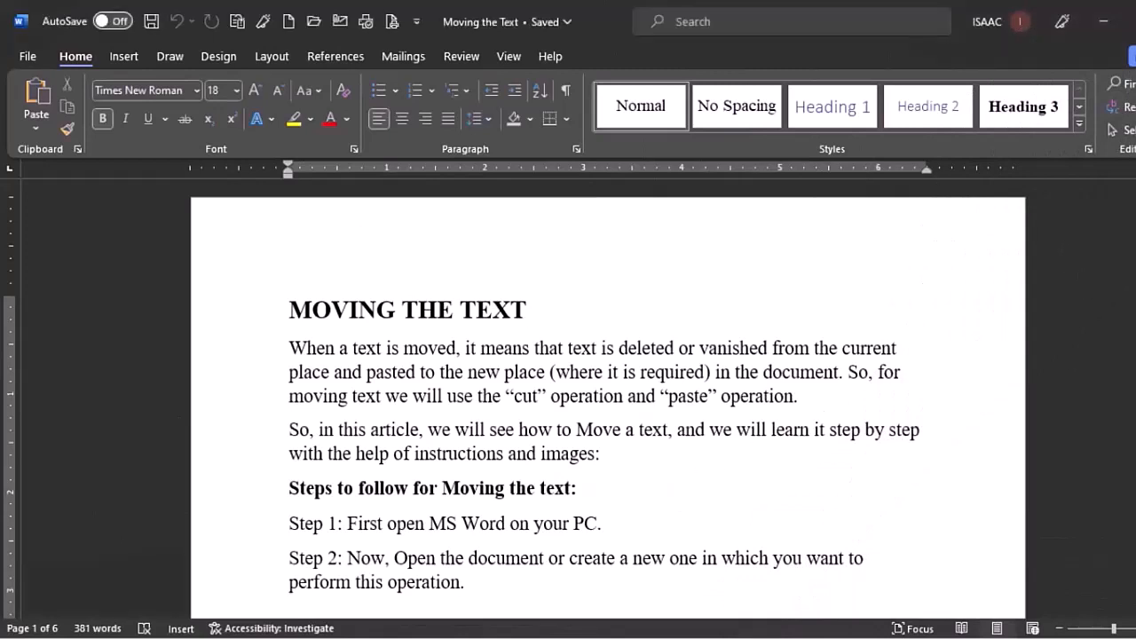
pyautogui.scroll(-3, 608, 399)
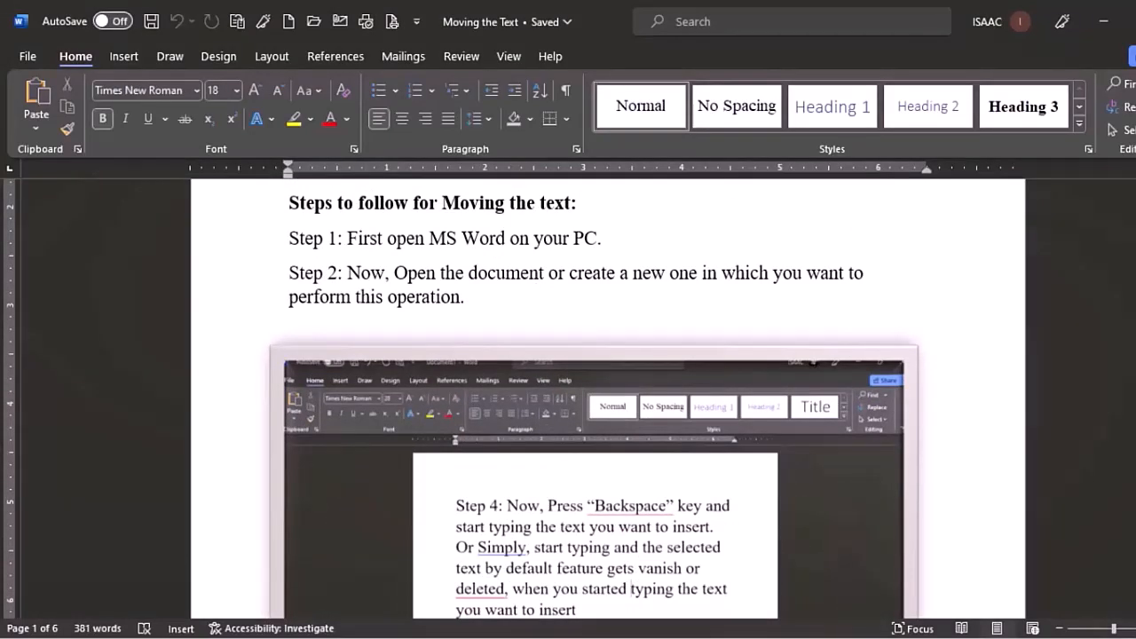
pyautogui.scroll(-2, 608, 400)
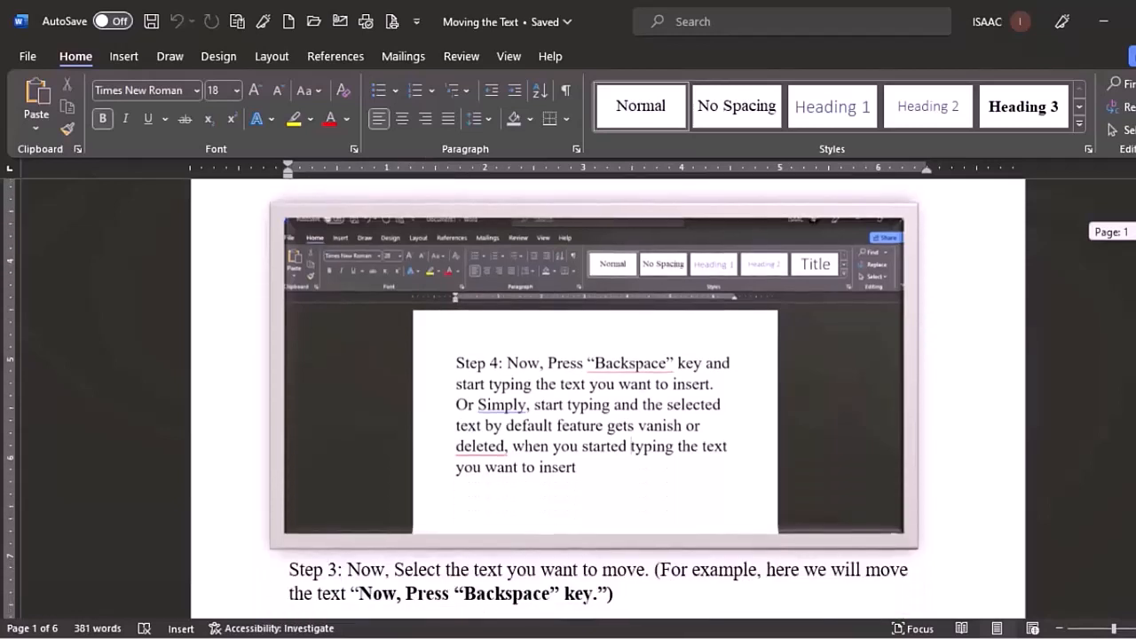
pyautogui.scroll(-4, 608, 399)
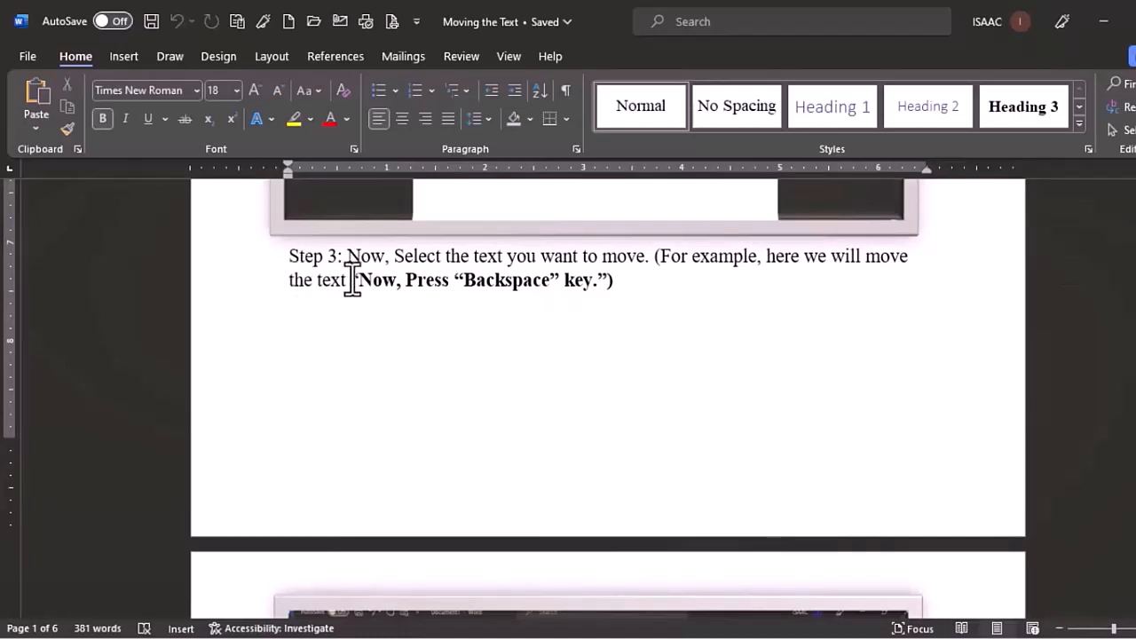
pyautogui.moveTo(352, 279); pyautogui.dragTo(606, 286)
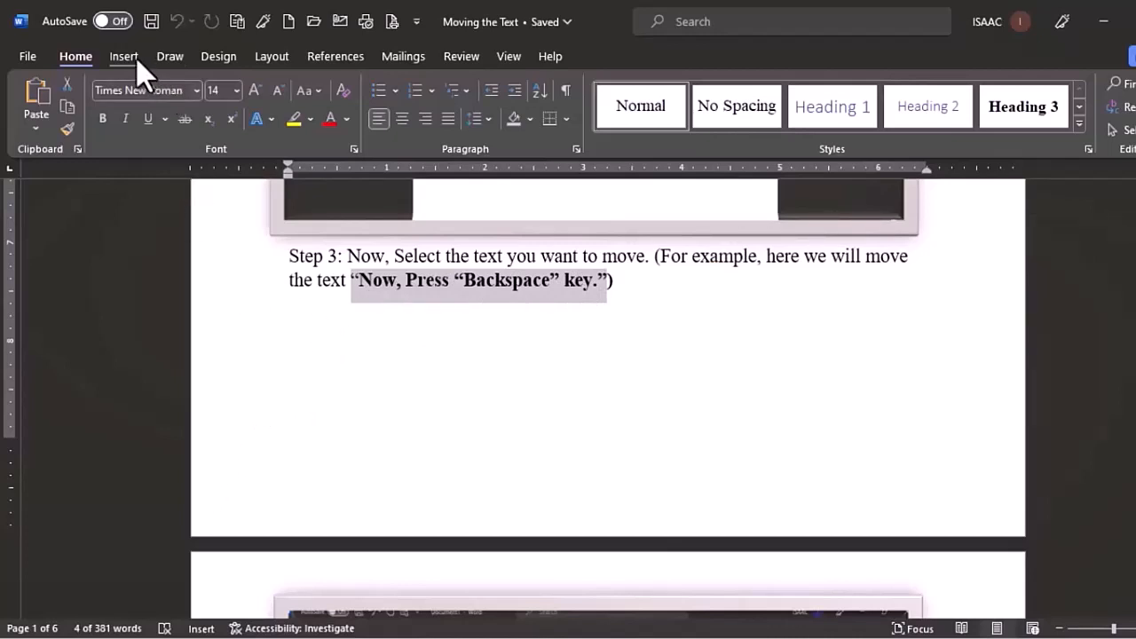
pyautogui.click(68, 84)
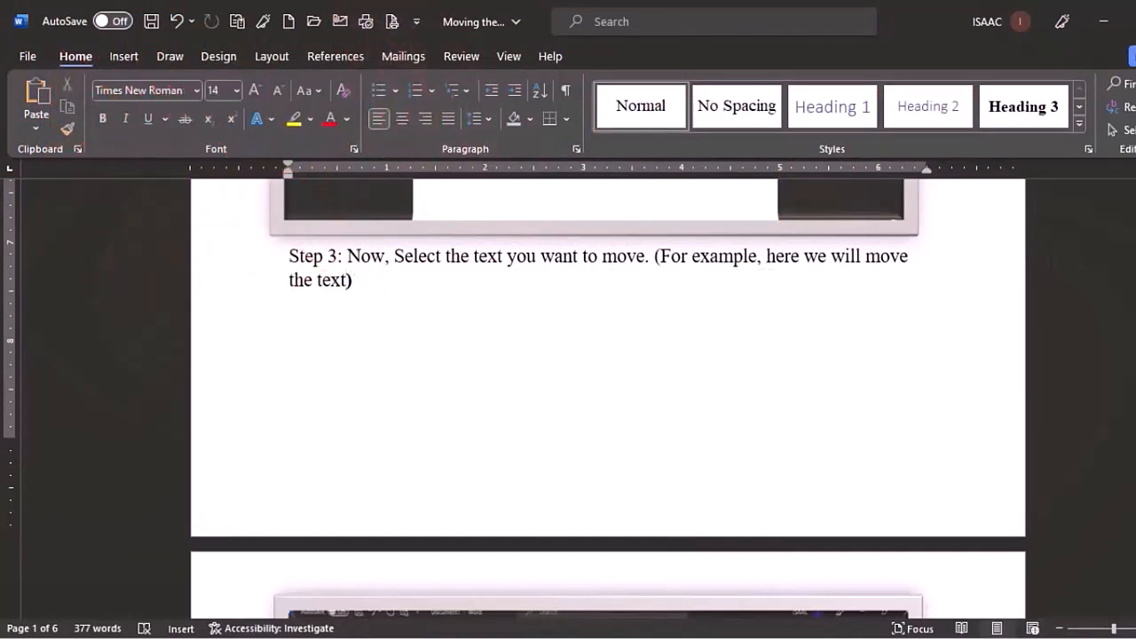
# - Paste the cut text at the end of the Step 4 line and add a space before its opening quotation mark
pyautogui.scroll(-10, 608, 399)
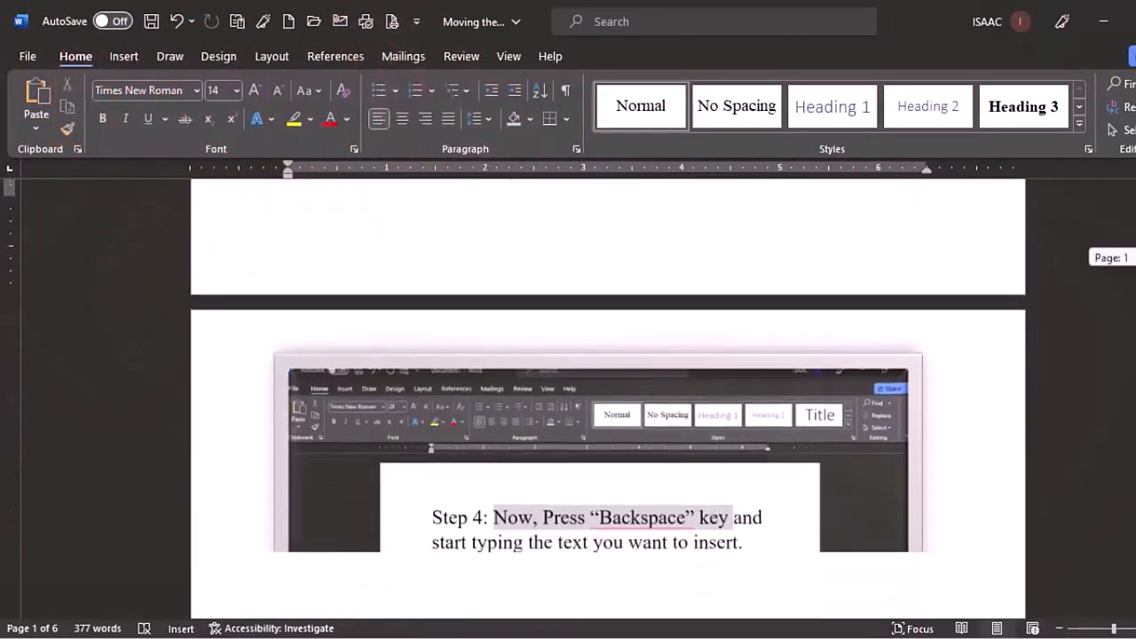
pyautogui.scroll(-1, 1077, 317)
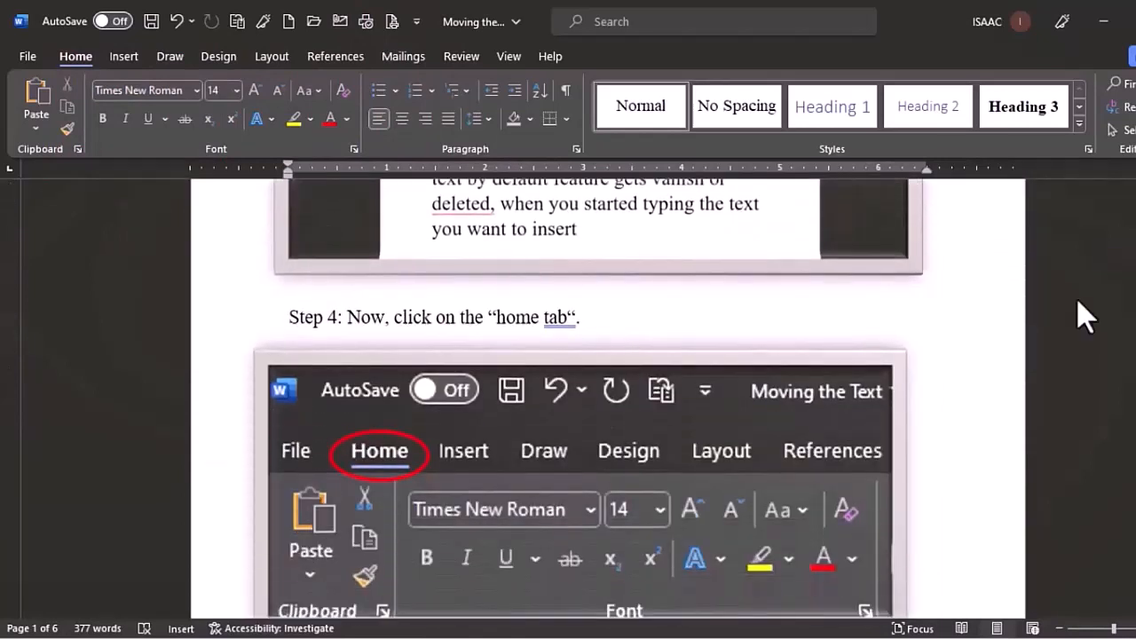
pyautogui.click(641, 327)
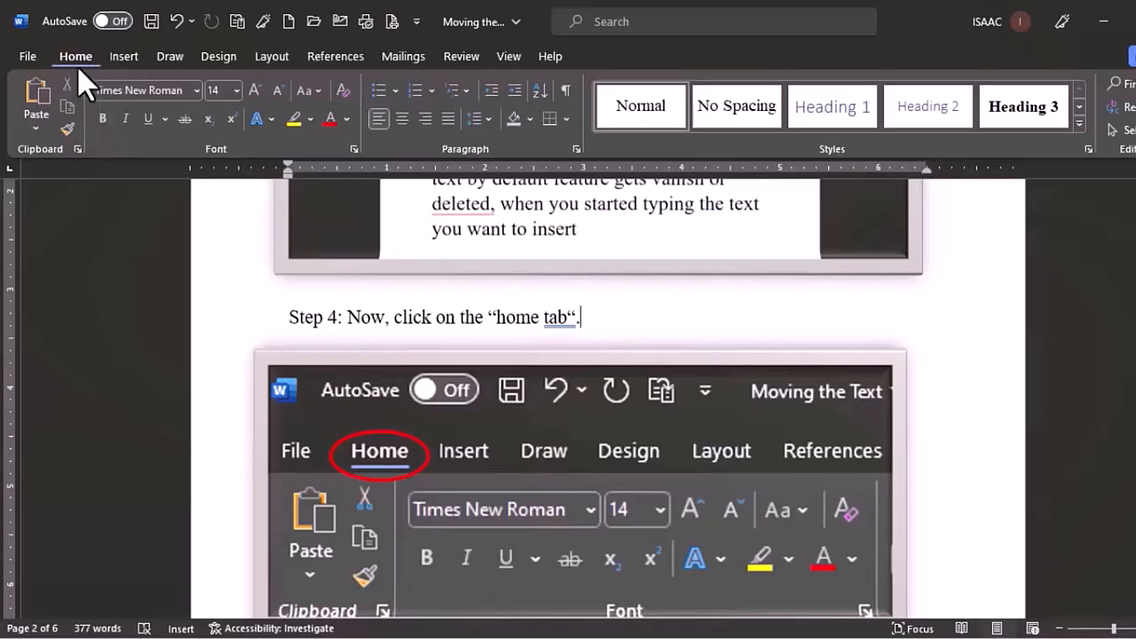
pyautogui.click(37, 98)
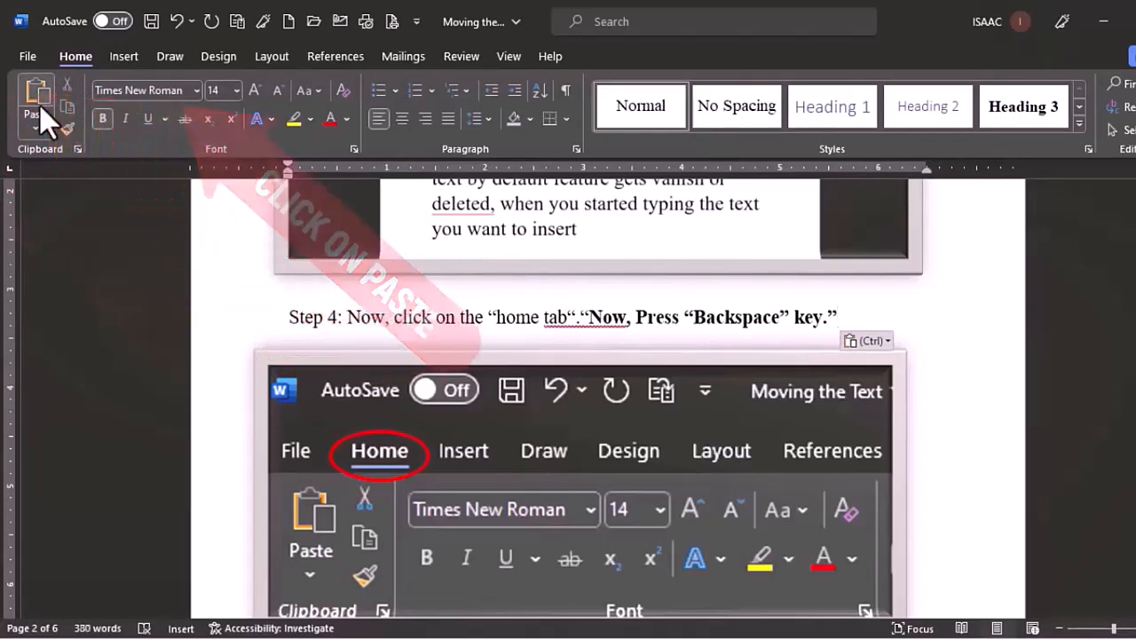
pyautogui.click(585, 322)
pyautogui.write('"')
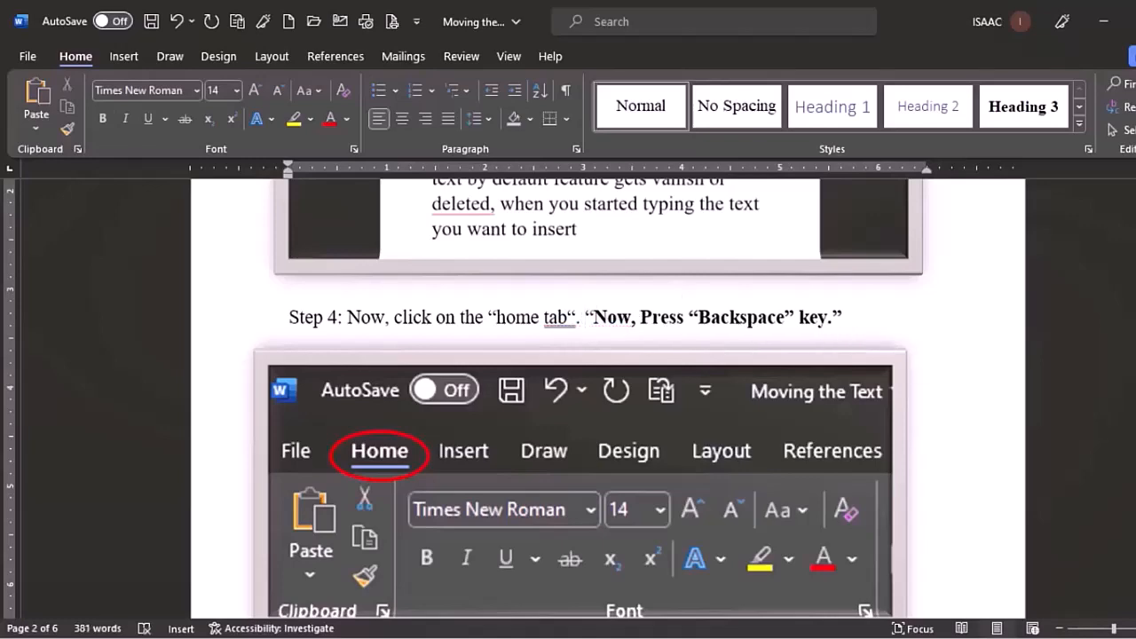
# - Cut the bold "Shortcut way:" heading that follows the instructions for moving text
pyautogui.scroll(10, 608, 399)
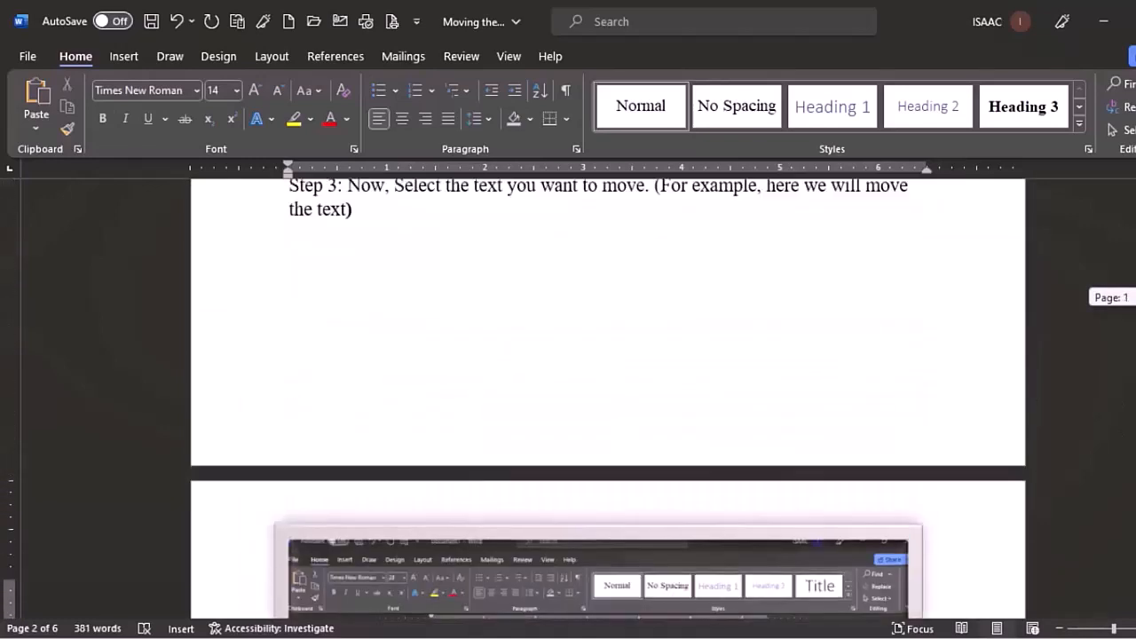
pyautogui.scroll(3, 608, 399)
pyautogui.scroll(-10, 608, 400)
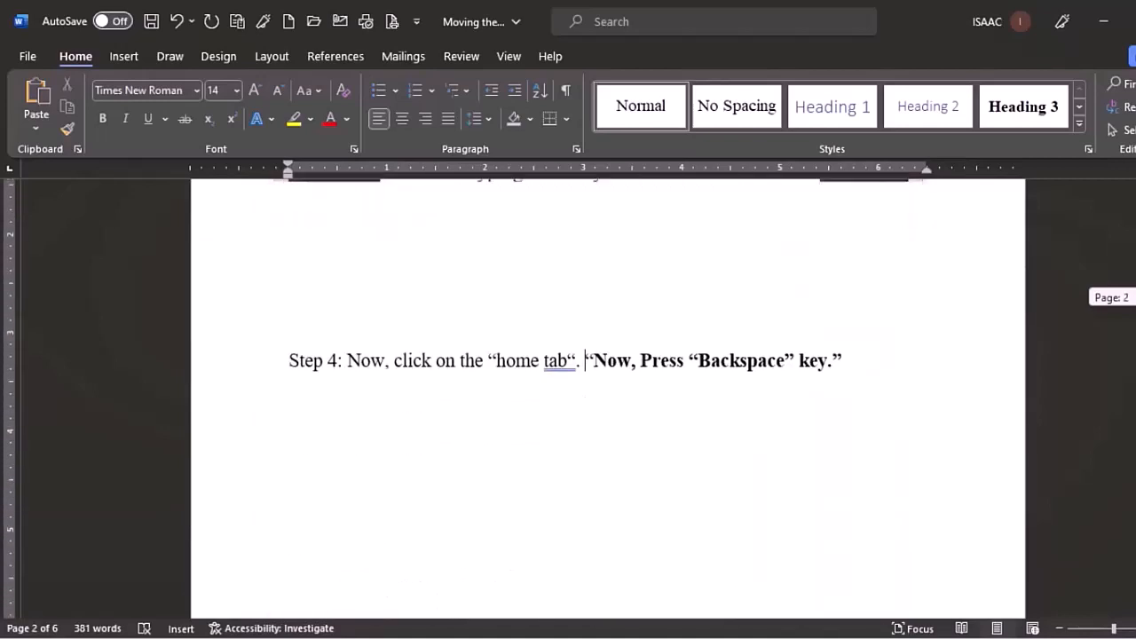
pyautogui.scroll(-15, 608, 400)
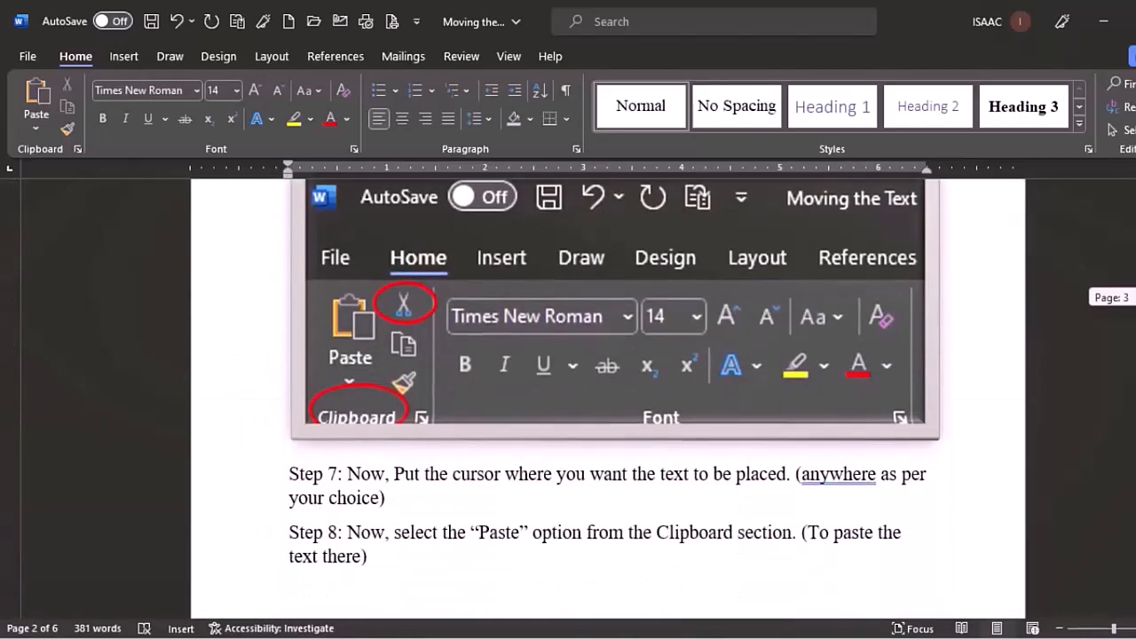
pyautogui.scroll(-10, 608, 399)
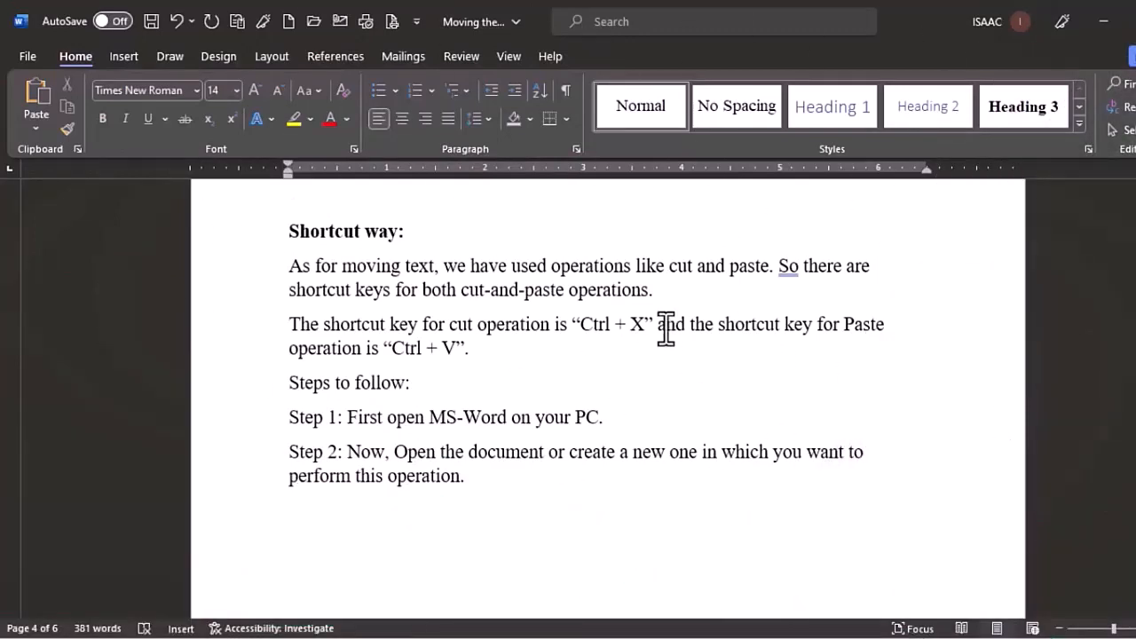
pyautogui.click(409, 232)
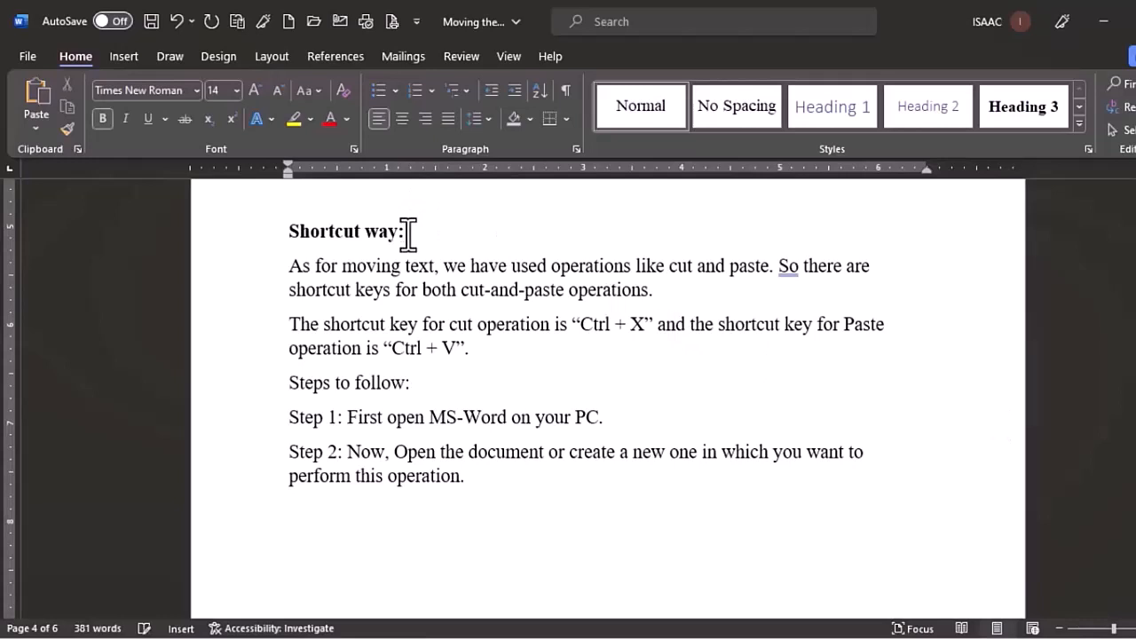
pyautogui.moveTo(409, 232); pyautogui.dragTo(305, 229)
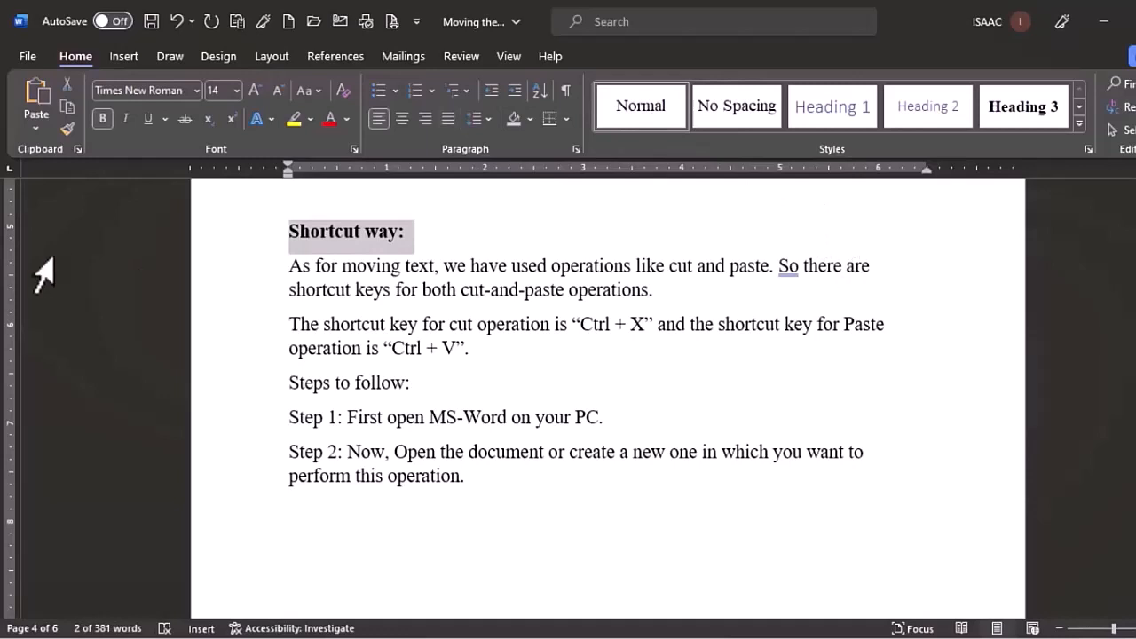
pyautogui.hotkey('ctrl', 'x')
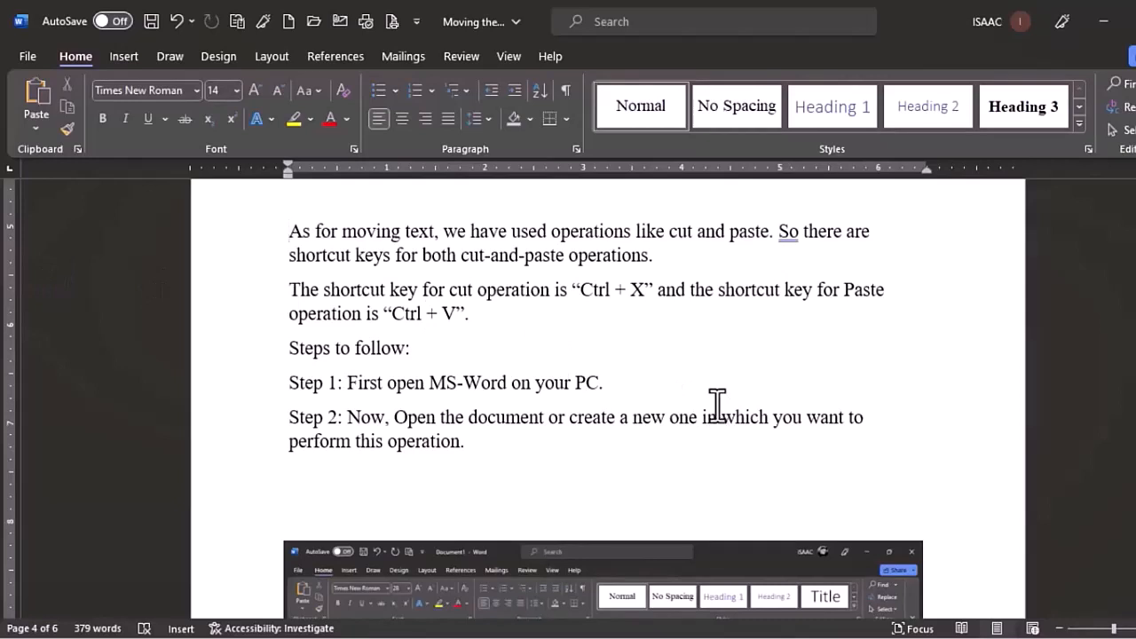
# - Paste the bold "Shortcut way:" text at the end of the Step 1 line, after "First open MS-Word on your PC."
pyautogui.click(610, 384)
pyautogui.hotkey('ctrl', 'b')
pyautogui.write('Shortcut way:')
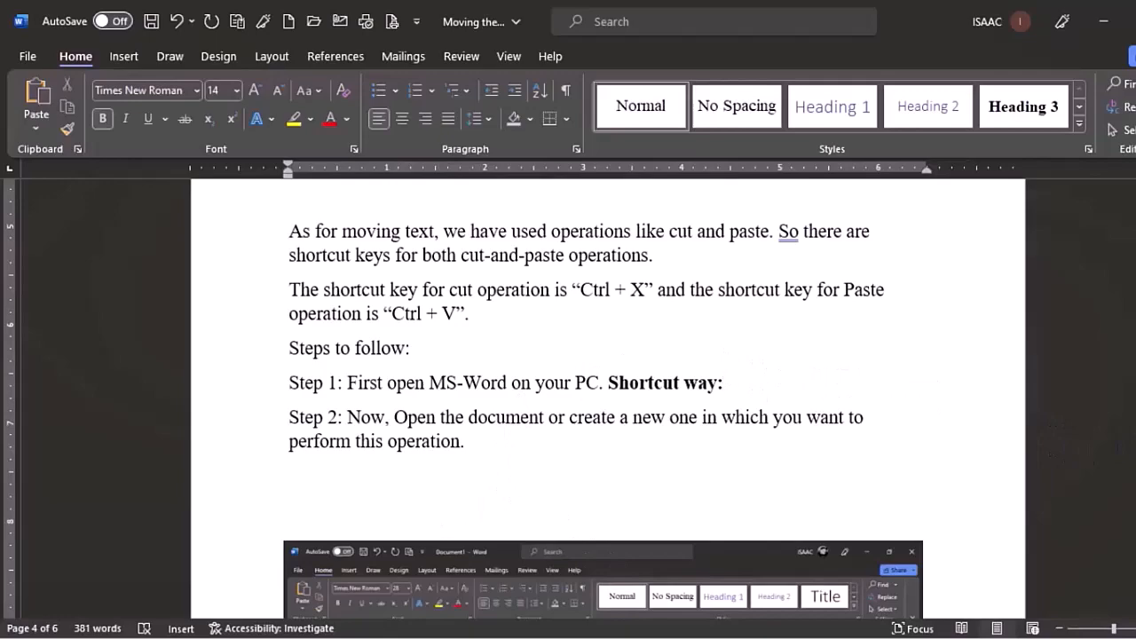
pyautogui.scroll(-5, 608, 399)
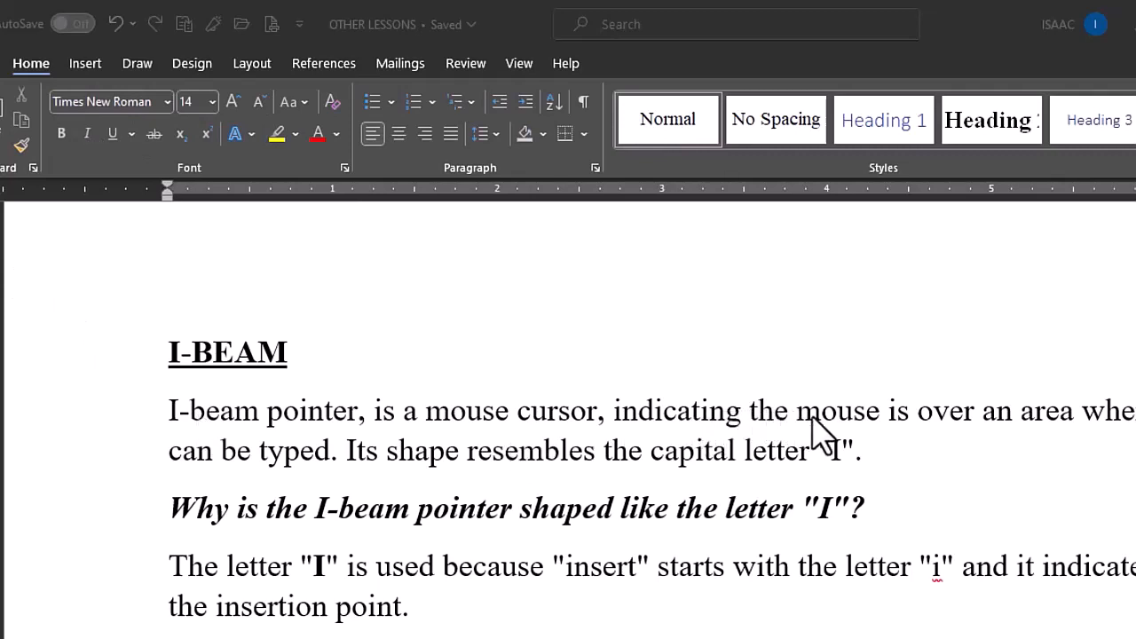
# - In the OTHER LESSONS document, remove the stray "heheyebeehee" and the trailing run of filler letters from the Word Wrap paragraph
pyautogui.click(852, 406)
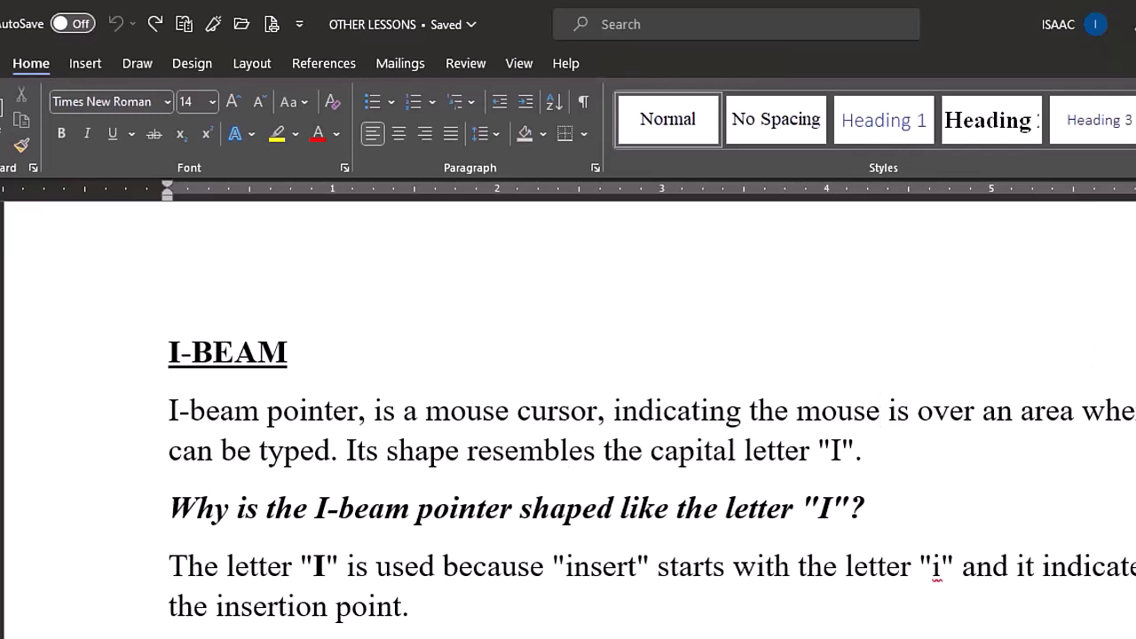
pyautogui.scroll(-3, 568, 418)
pyautogui.scroll(-6, 568, 417)
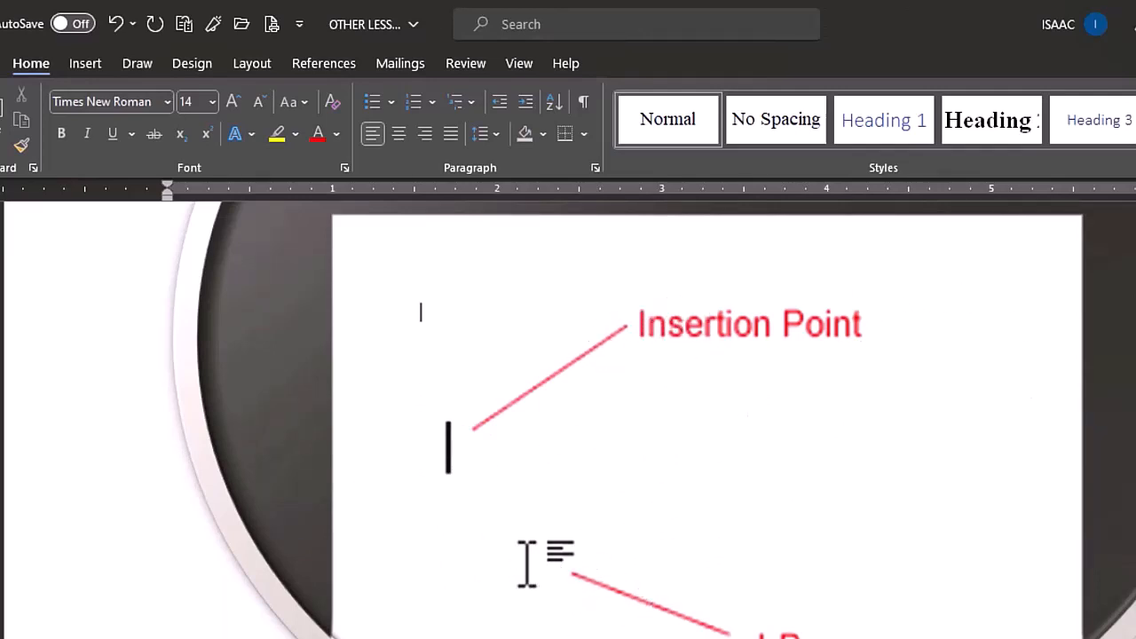
pyautogui.scroll(-8, 568, 417)
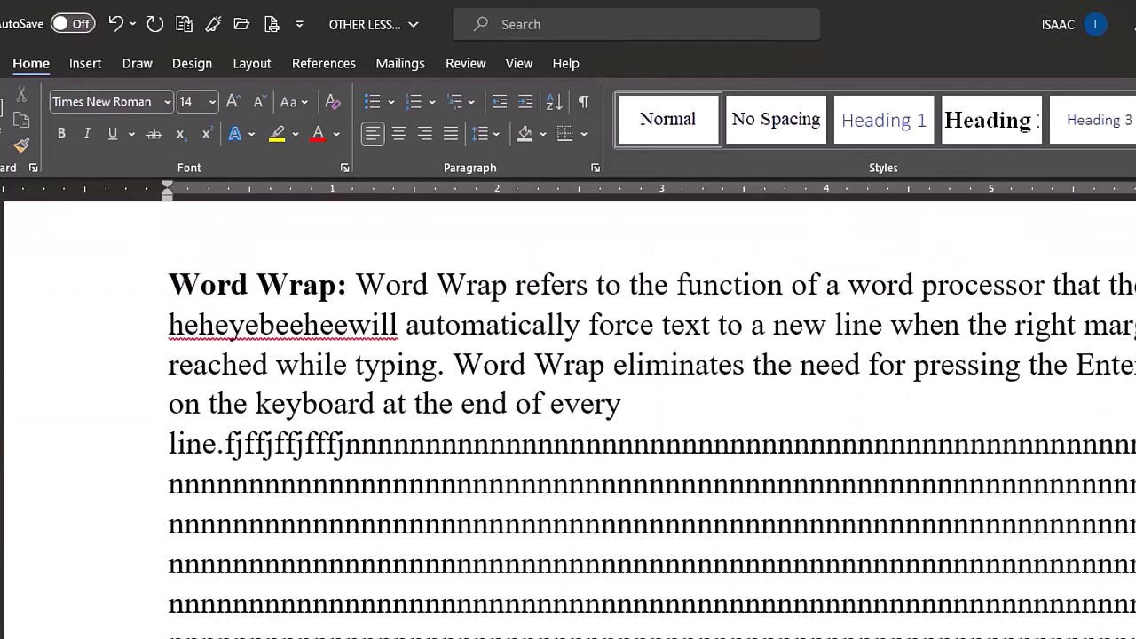
pyautogui.scroll(-5, 949, 391)
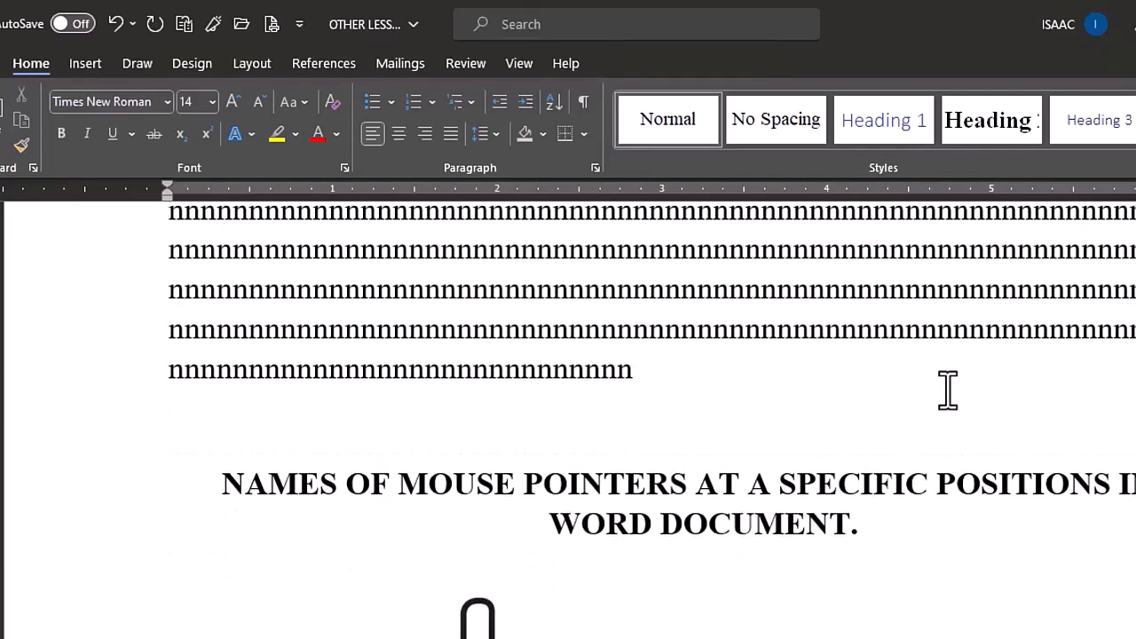
pyautogui.moveTo(801, 383); pyautogui.dragTo(178, 203)
pyautogui.press('Delete')
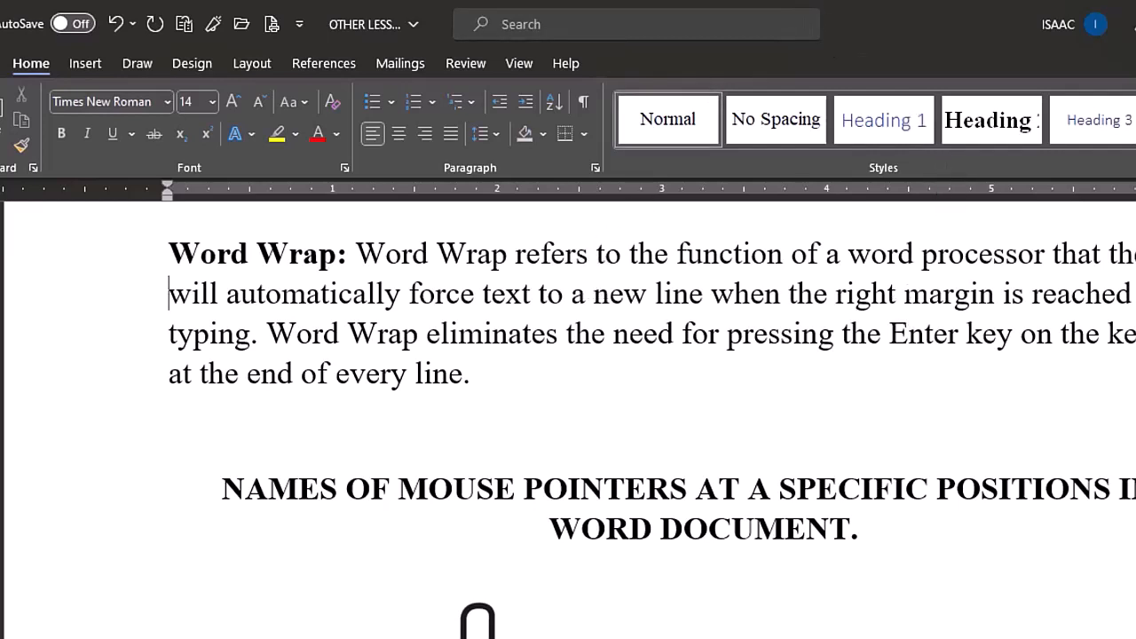
# - Highlight the last line of the Word Wrap paragraph, "at the end of every line.", and clear the selection
pyautogui.scroll(-3, 568, 435)
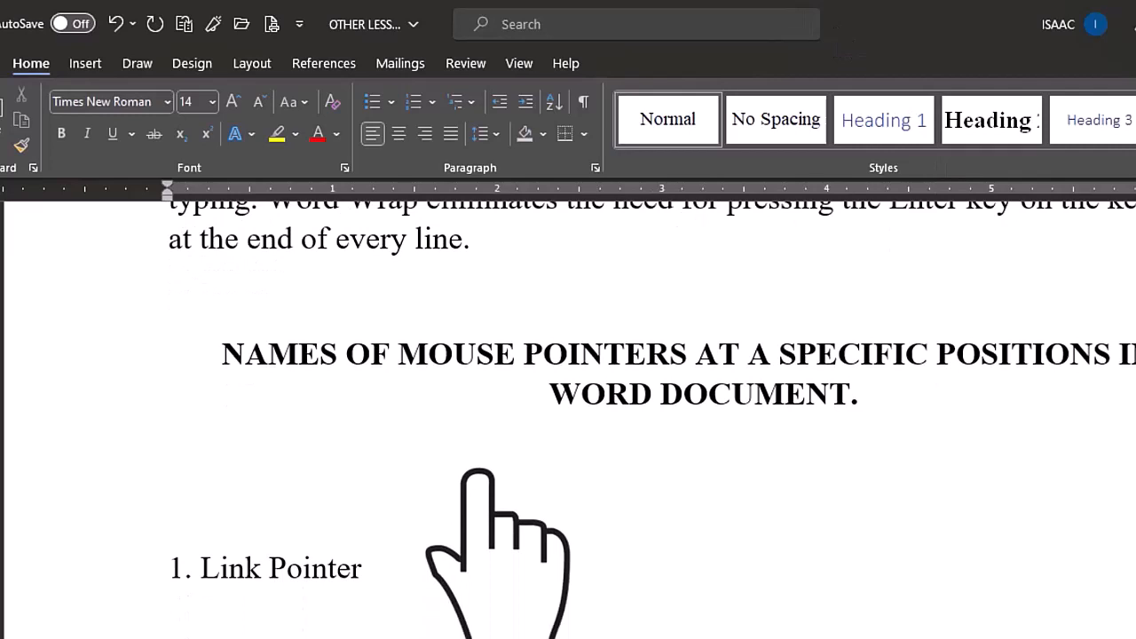
pyautogui.scroll(1, 568, 417)
pyautogui.scroll(1, 568, 417)
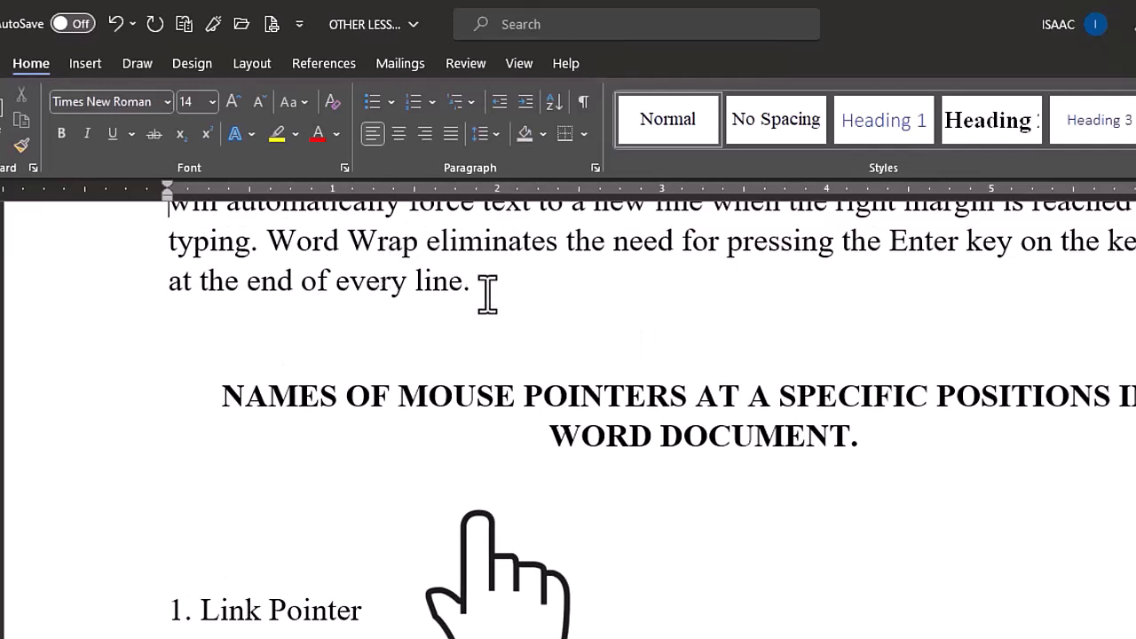
pyautogui.moveTo(478, 293); pyautogui.dragTo(178, 287)
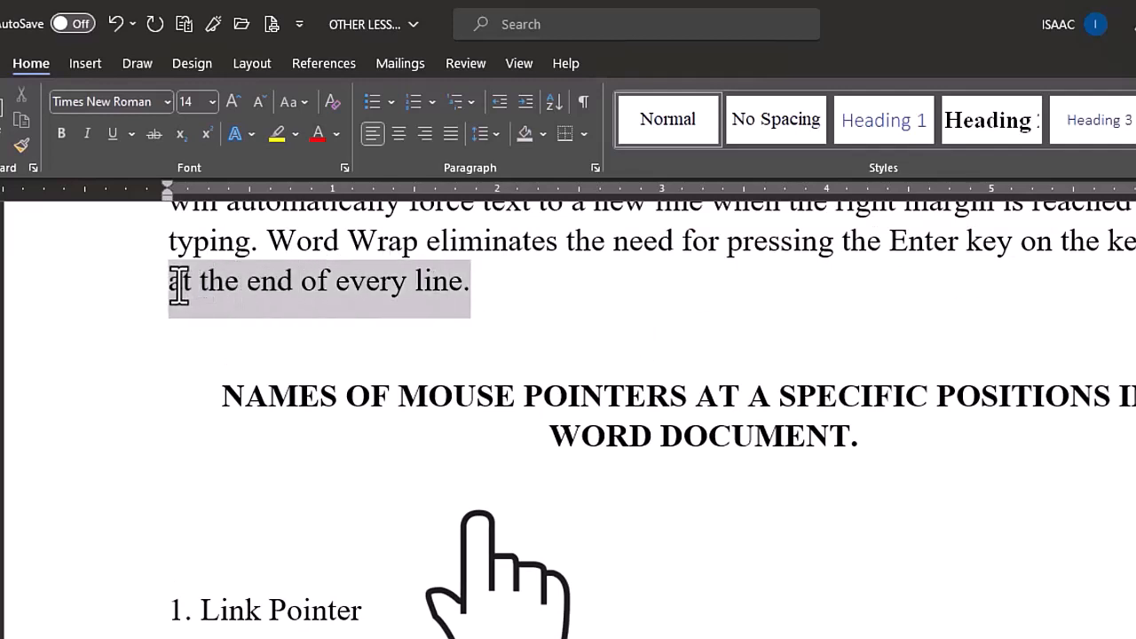
pyautogui.click(683, 328)
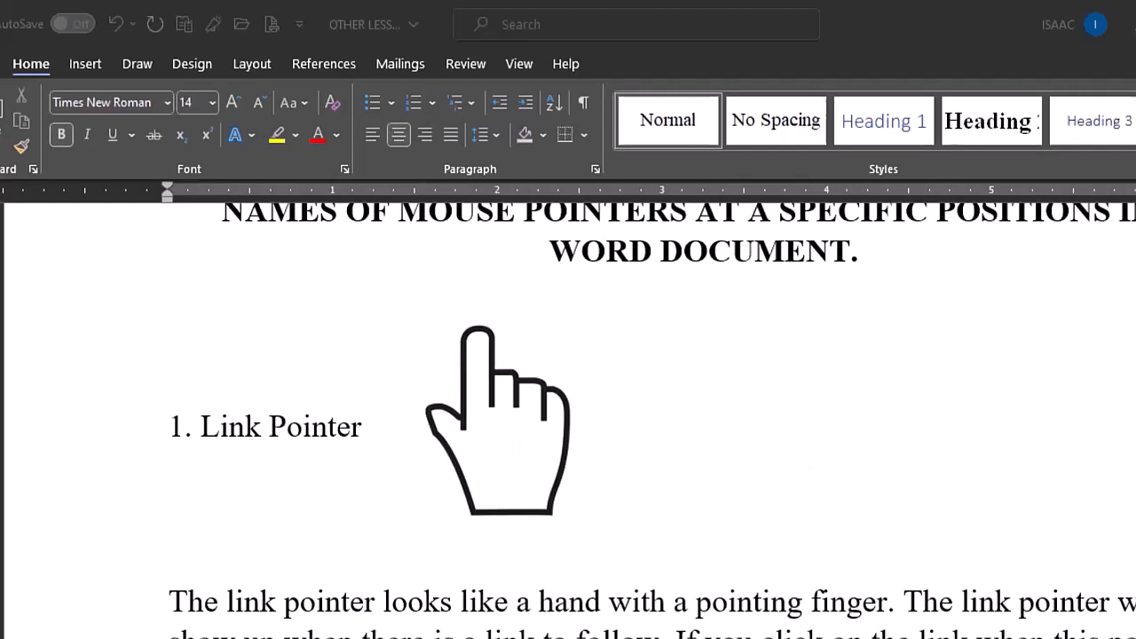
# - Switch to YouTube in the browser, follow the link to the "BFS algorithm example" video and go back a page
pyautogui.scroll(-3, 568, 417)
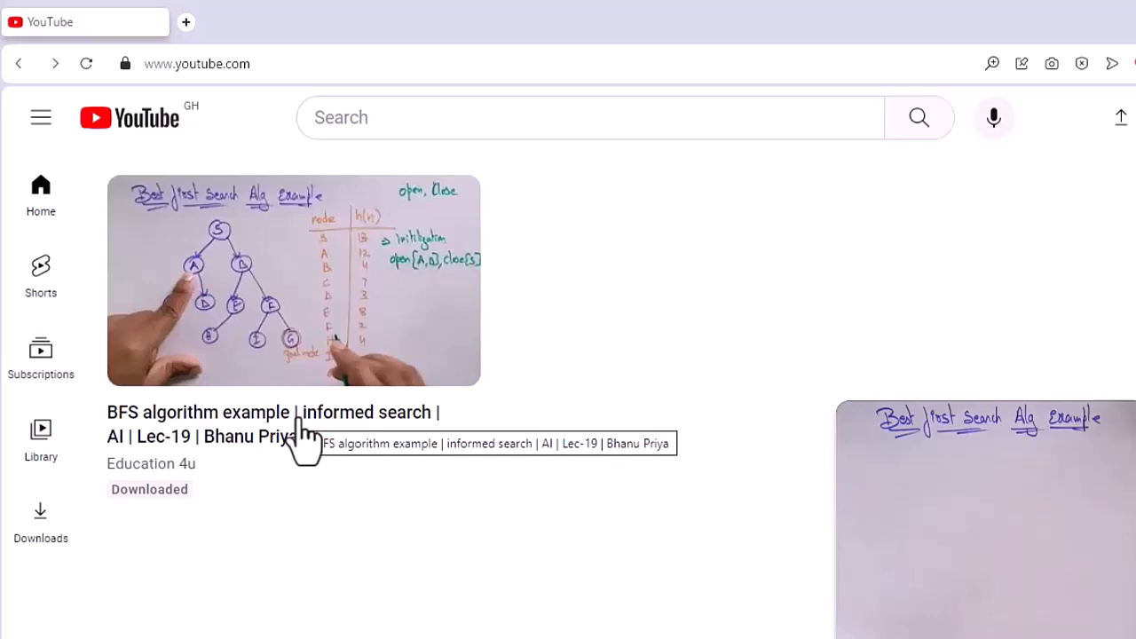
pyautogui.click(301, 435)
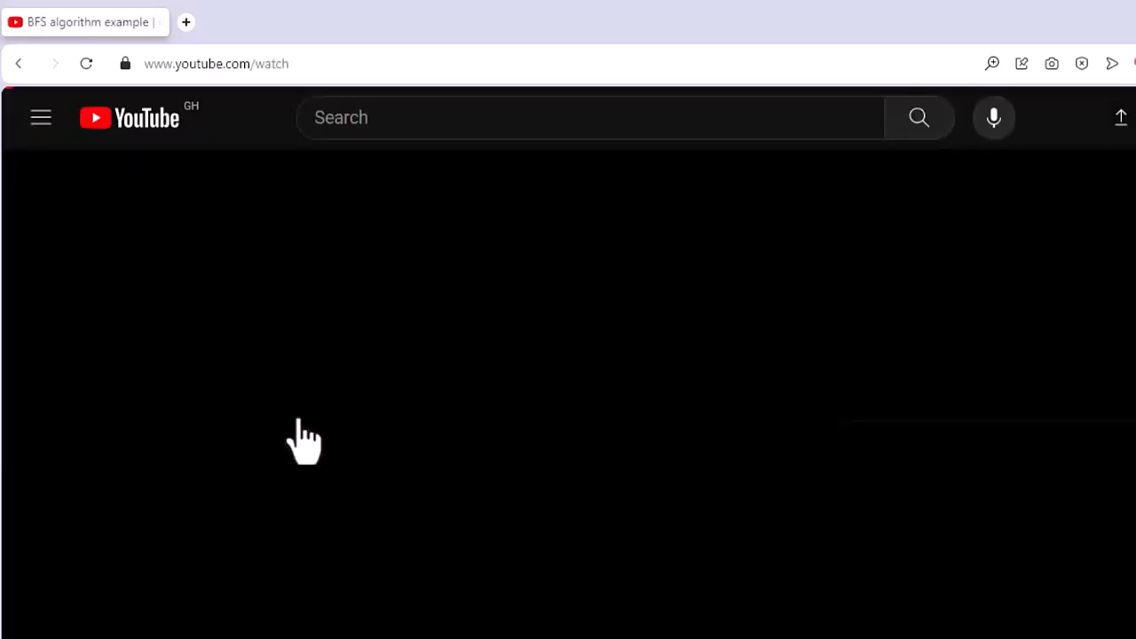
pyautogui.click(19, 64)
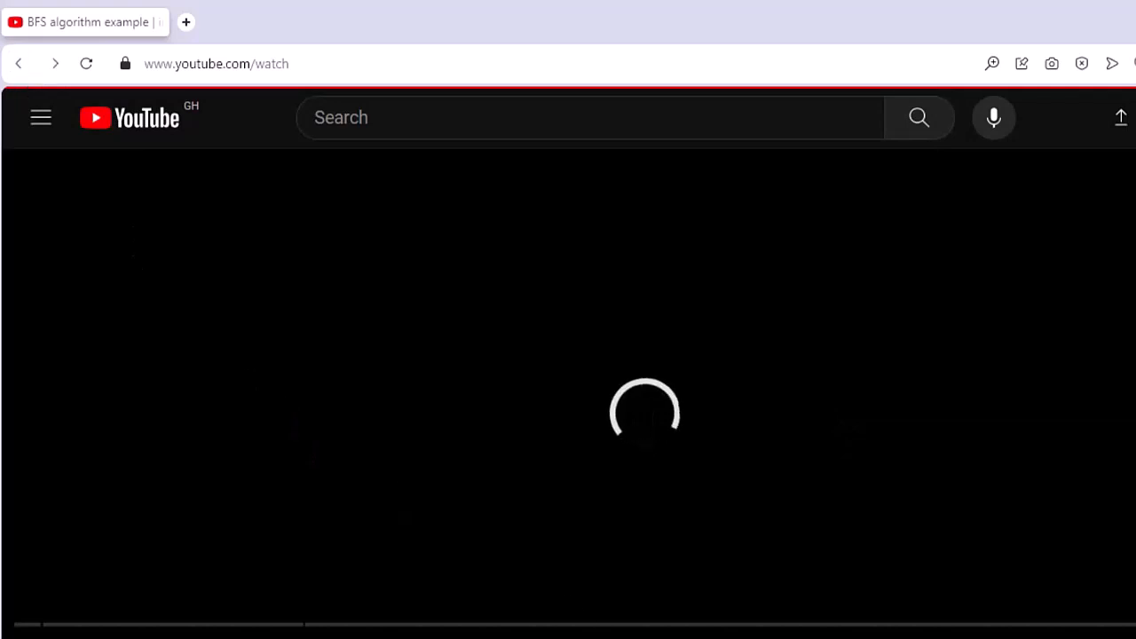
# - Switch back to the OTHER LESSONS document in Word and select the picture beside "3. Help Pointer"
pyautogui.moveTo(895, 632)
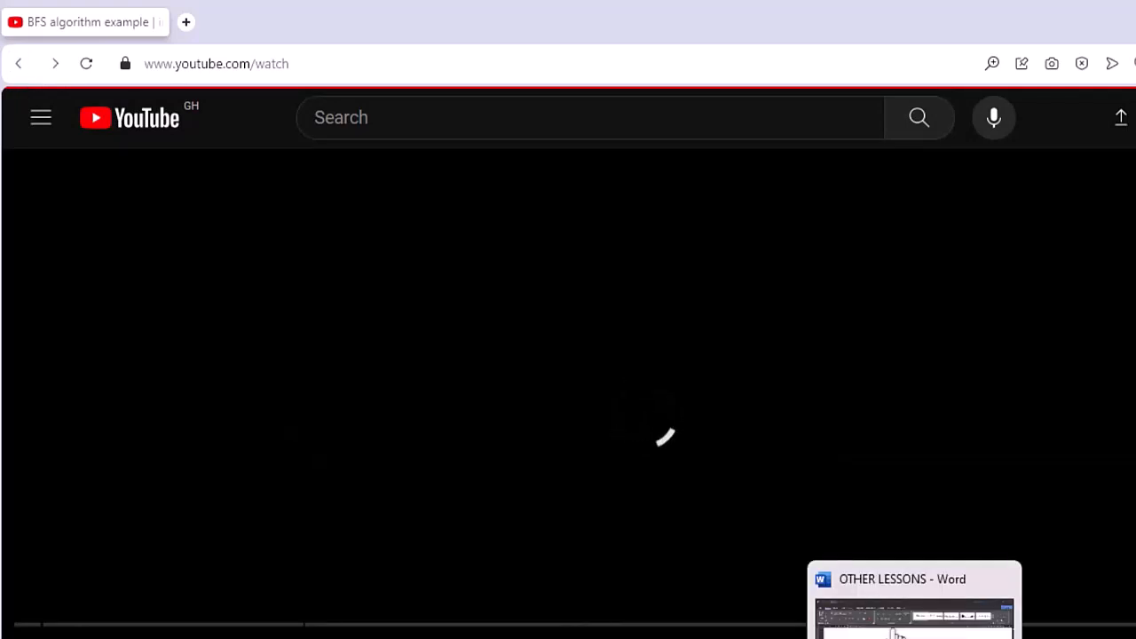
pyautogui.click(895, 632)
pyautogui.scroll(-10, 743, 431)
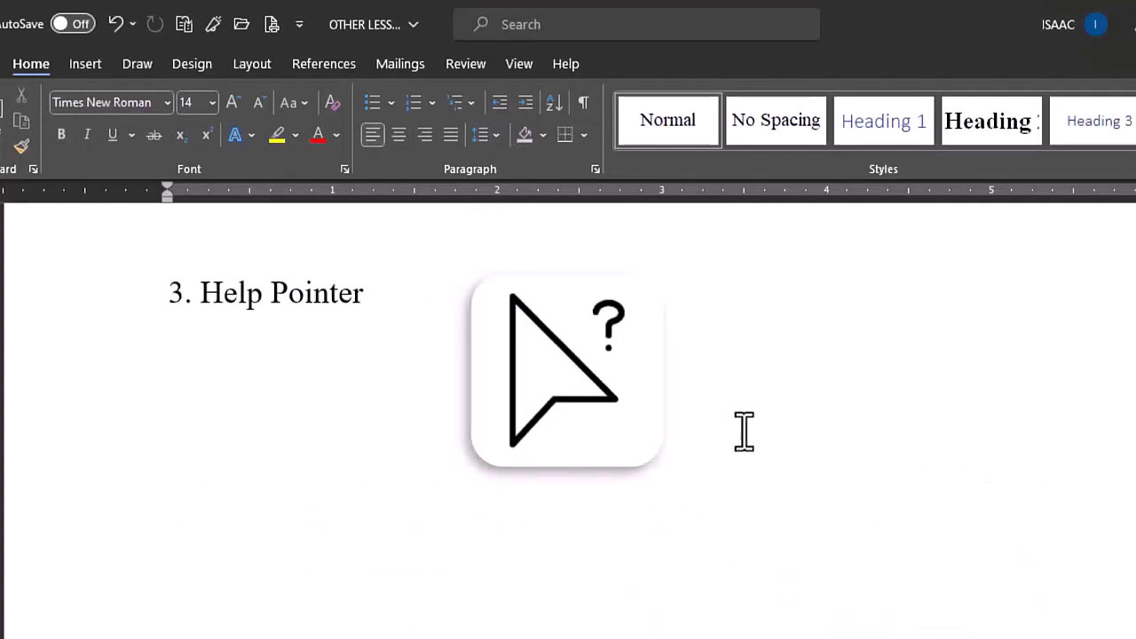
pyautogui.click(558, 397)
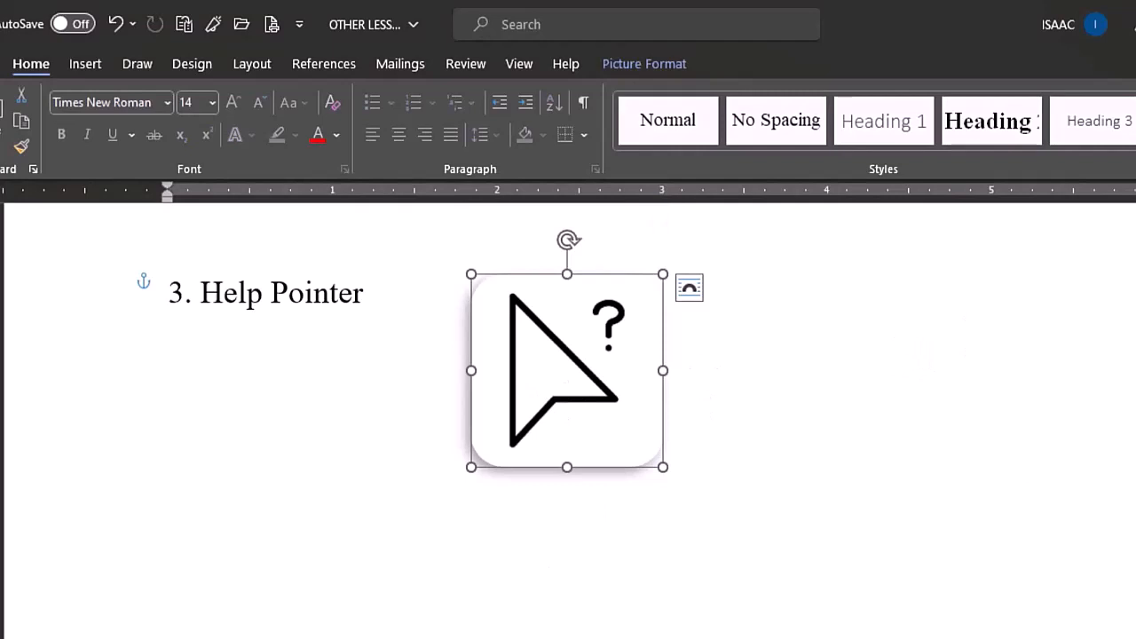
# - Draw a single-corner-rounded rectangle about 1.45" wide and 0.81" high beside the "4. Diagonal Resize" arrows, then deselect it
pyautogui.scroll(-10, 569, 417)
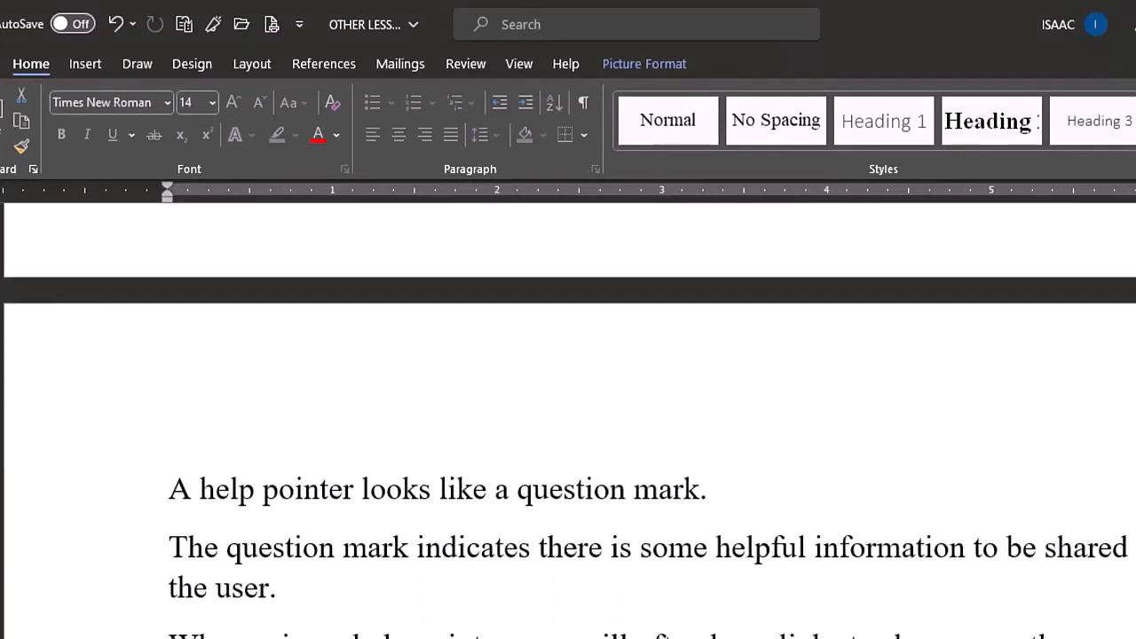
pyautogui.scroll(-2, 569, 417)
pyautogui.scroll(-6, 568, 417)
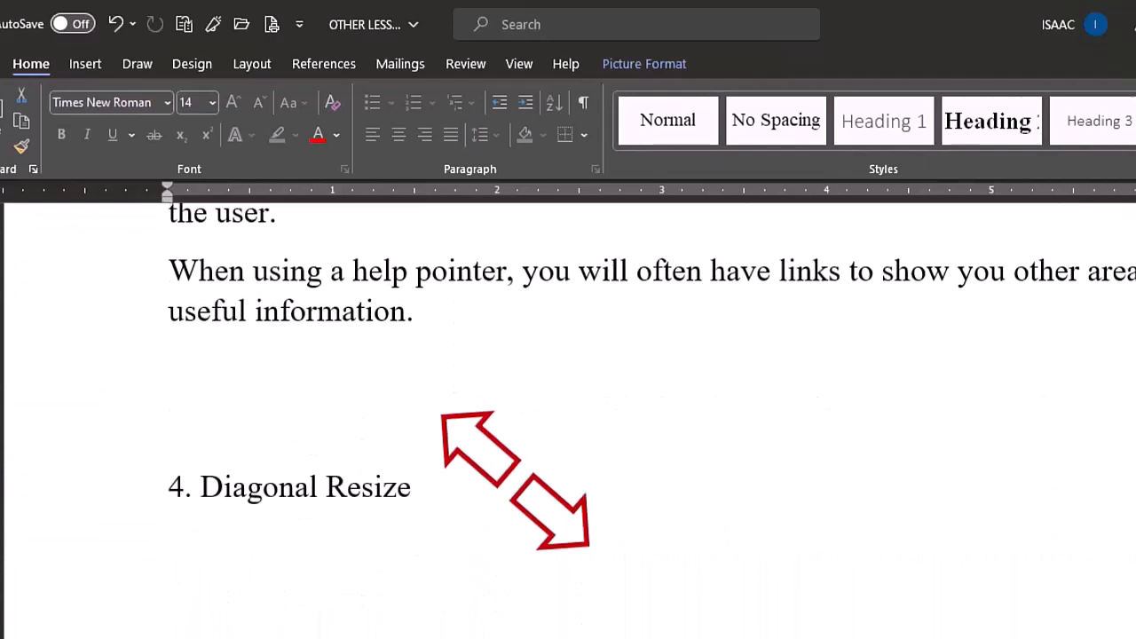
pyautogui.scroll(-2, 568, 418)
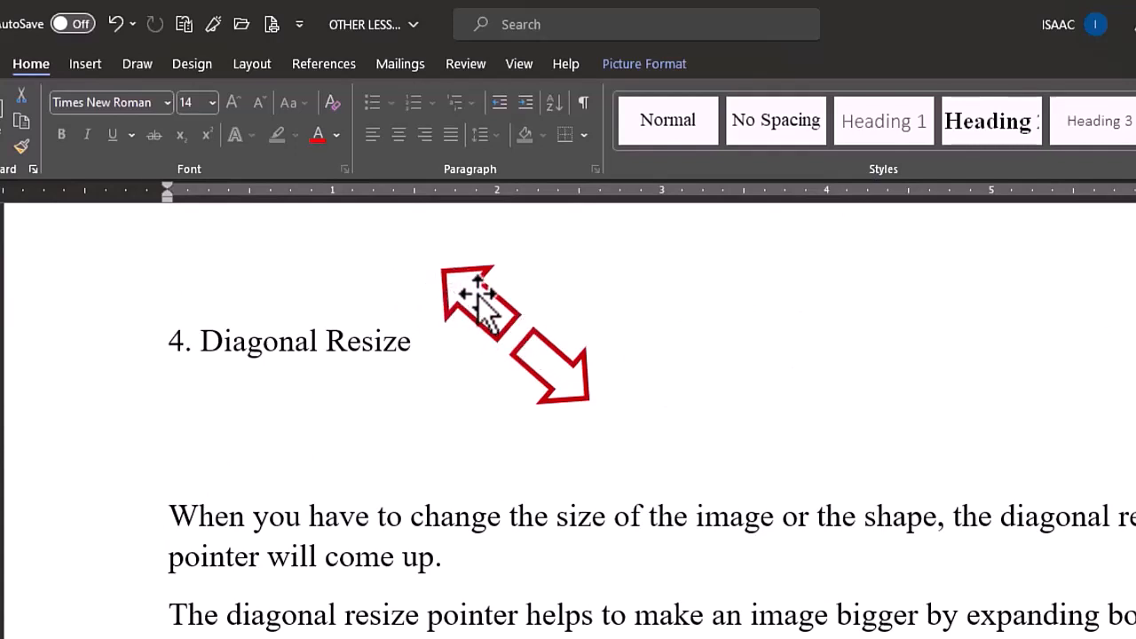
pyautogui.click(89, 73)
pyautogui.click(248, 97)
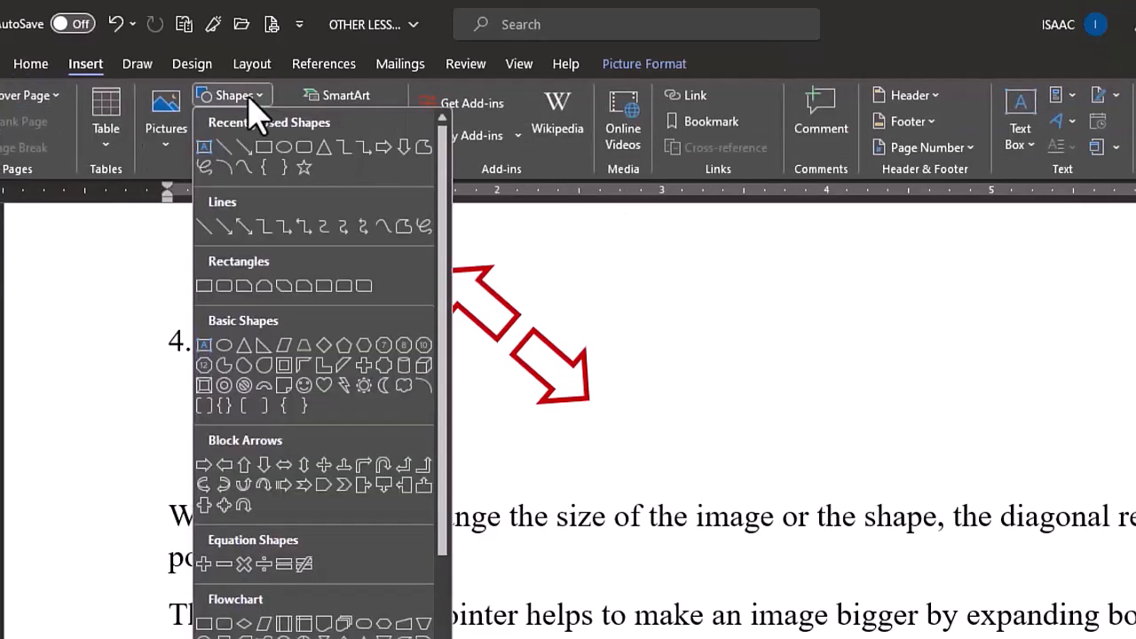
pyautogui.click(322, 285)
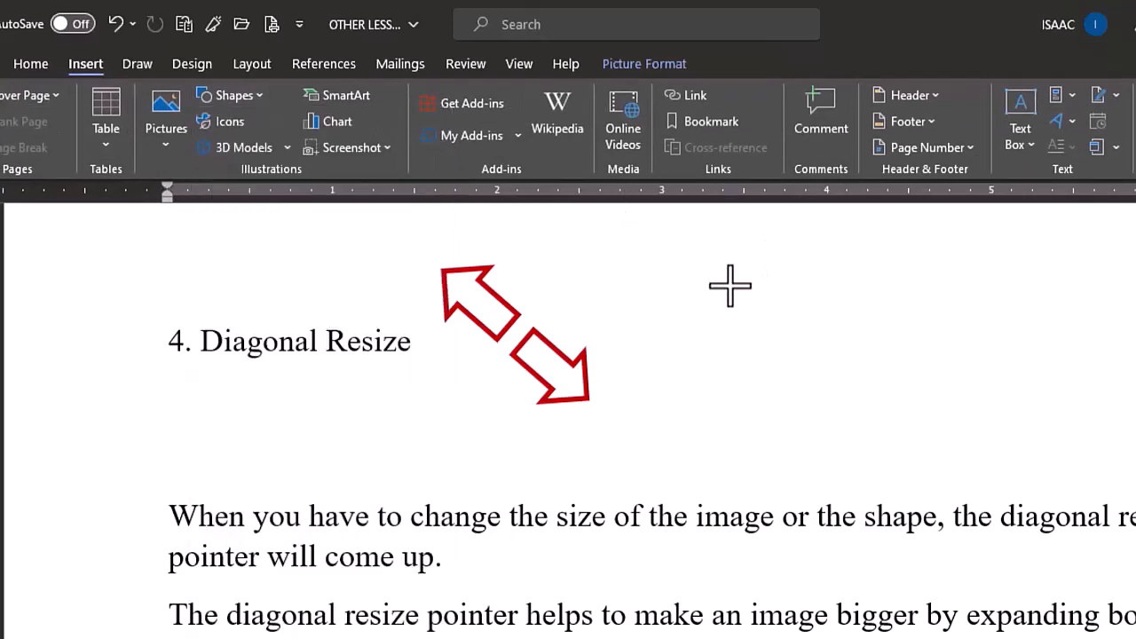
pyautogui.moveTo(730, 285); pyautogui.dragTo(968, 419)
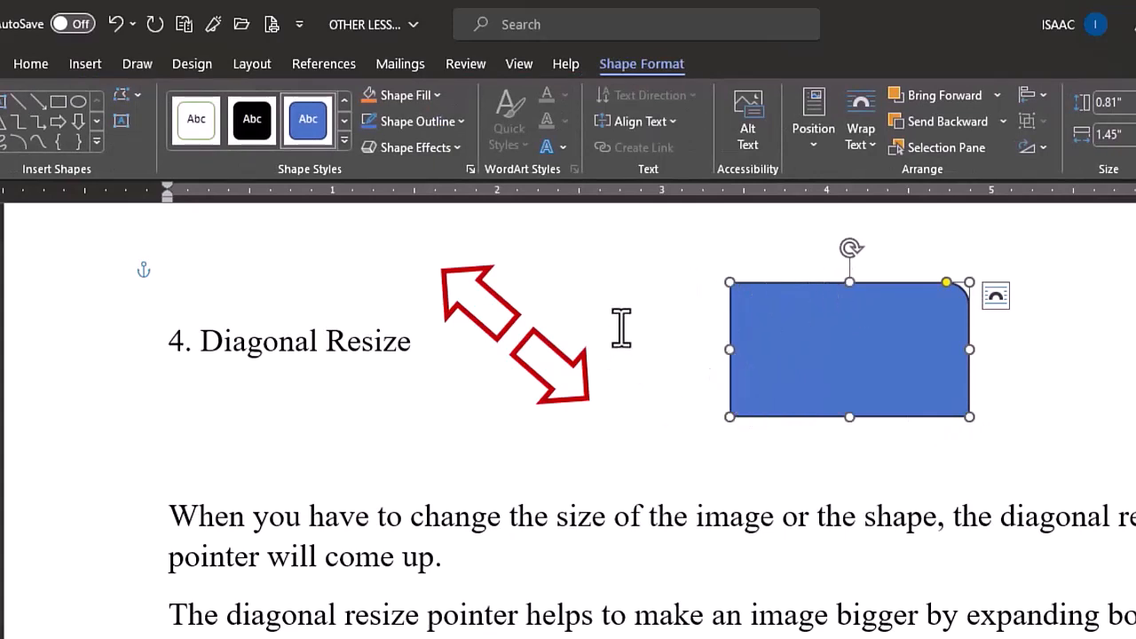
pyautogui.click(825, 611)
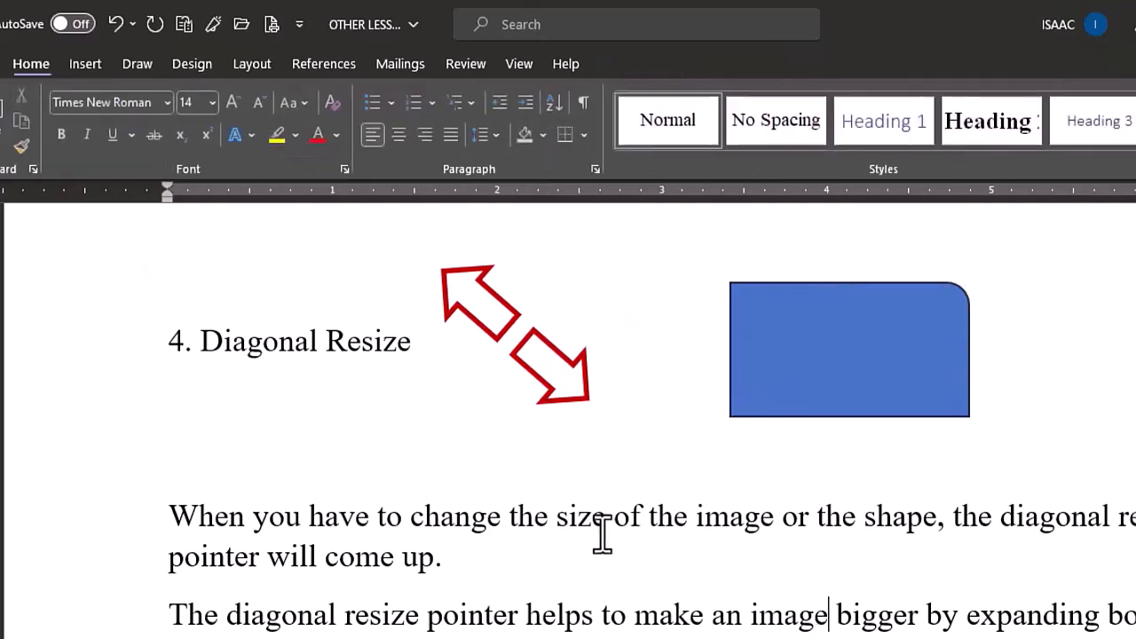
# - Resize the blue rectangle by shrinking it diagonally from its upper-left corner, then making it taller upward and wider to the right
pyautogui.click(747, 348)
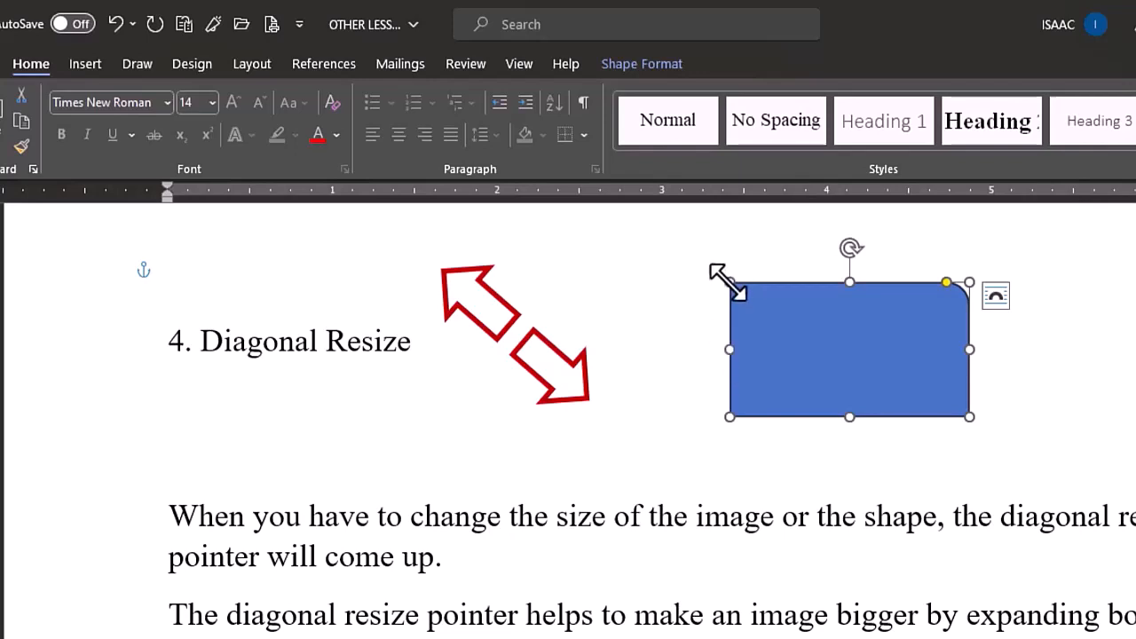
pyautogui.moveTo(729, 282); pyautogui.dragTo(825, 321)
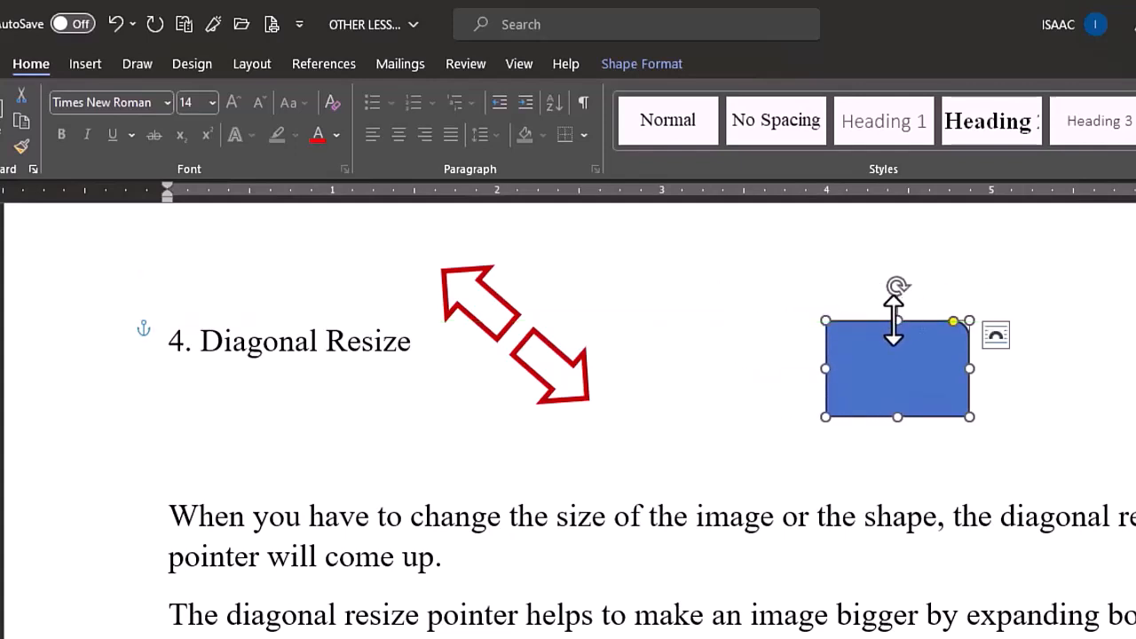
pyautogui.moveTo(894, 321); pyautogui.dragTo(890, 278)
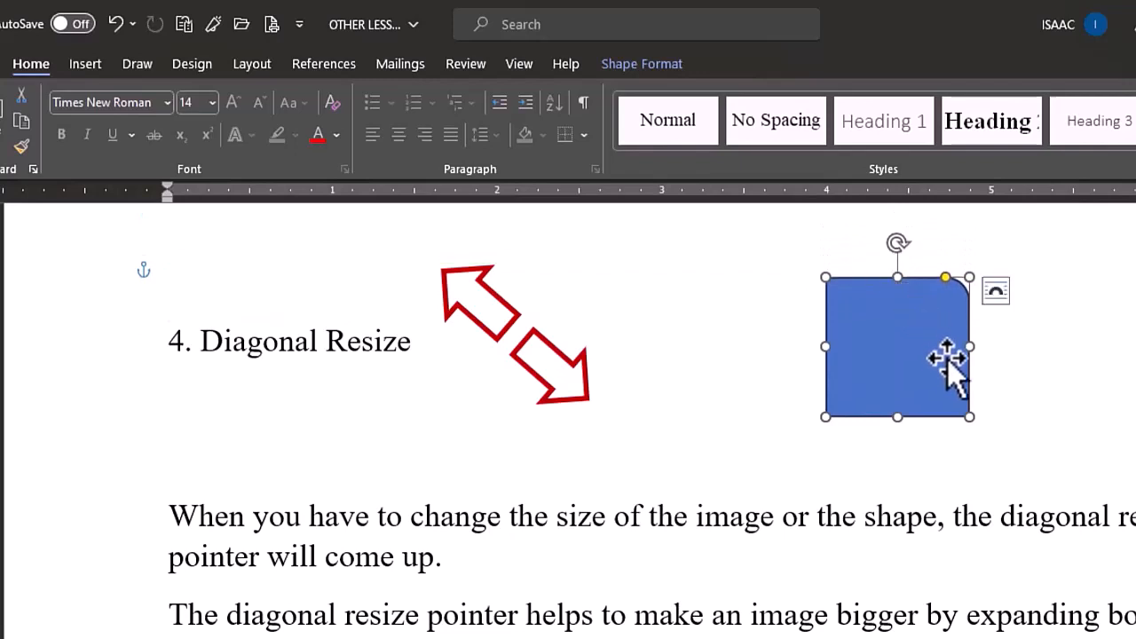
pyautogui.moveTo(971, 349); pyautogui.dragTo(1035, 351)
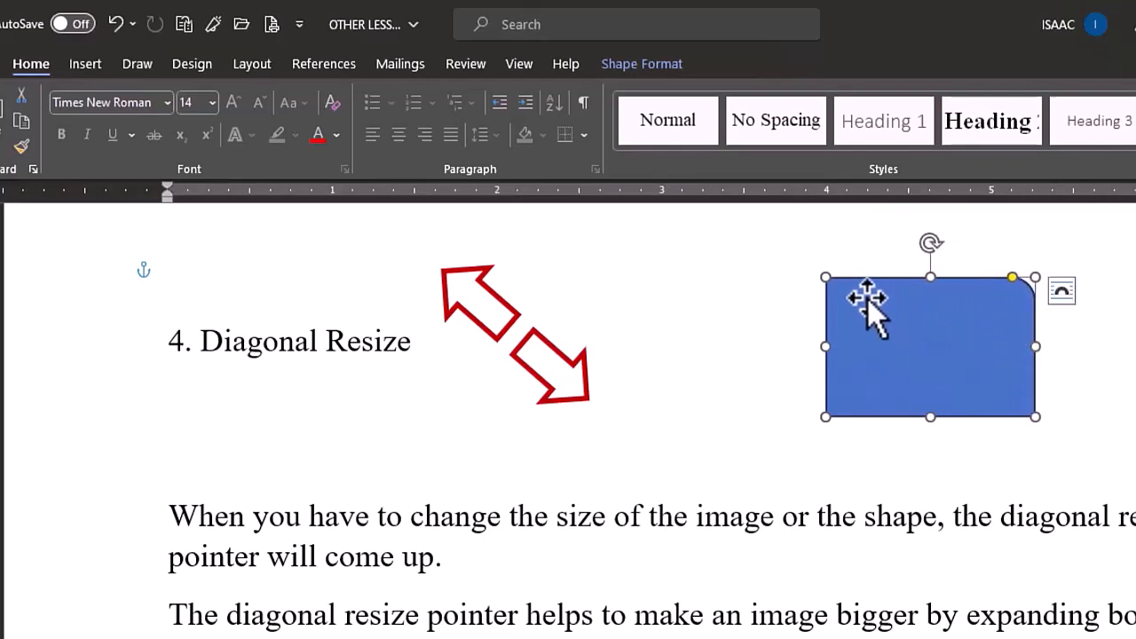
# - Reposition the blue rectangle beside the diagonal arrows and slightly reduce its height and width
pyautogui.moveTo(867, 299); pyautogui.dragTo(789, 301)
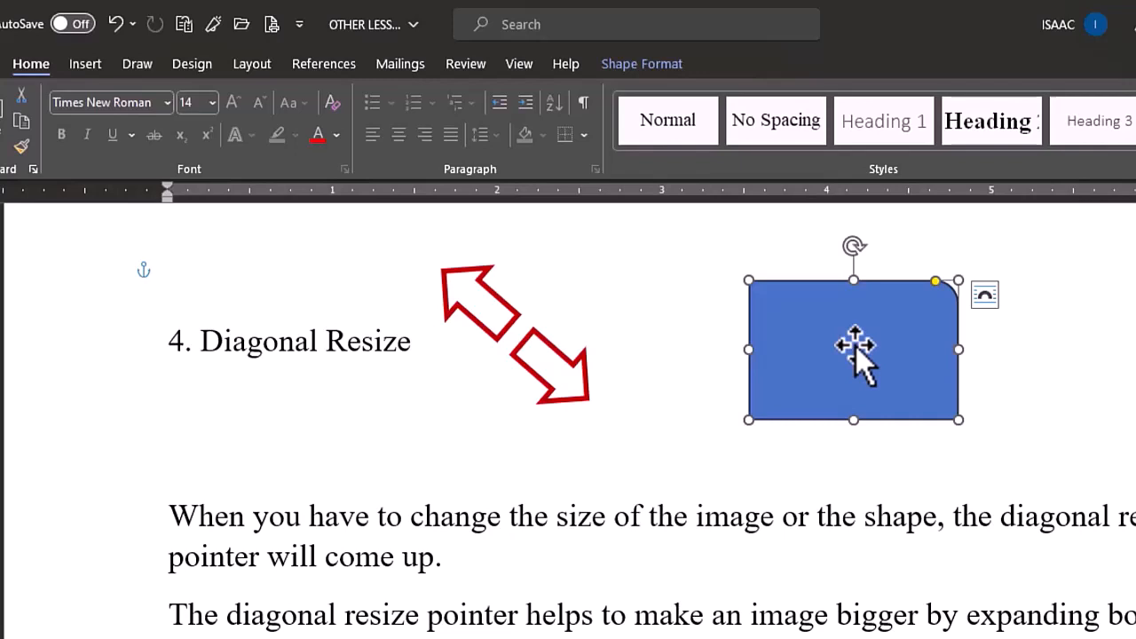
pyautogui.moveTo(856, 347); pyautogui.dragTo(866, 322)
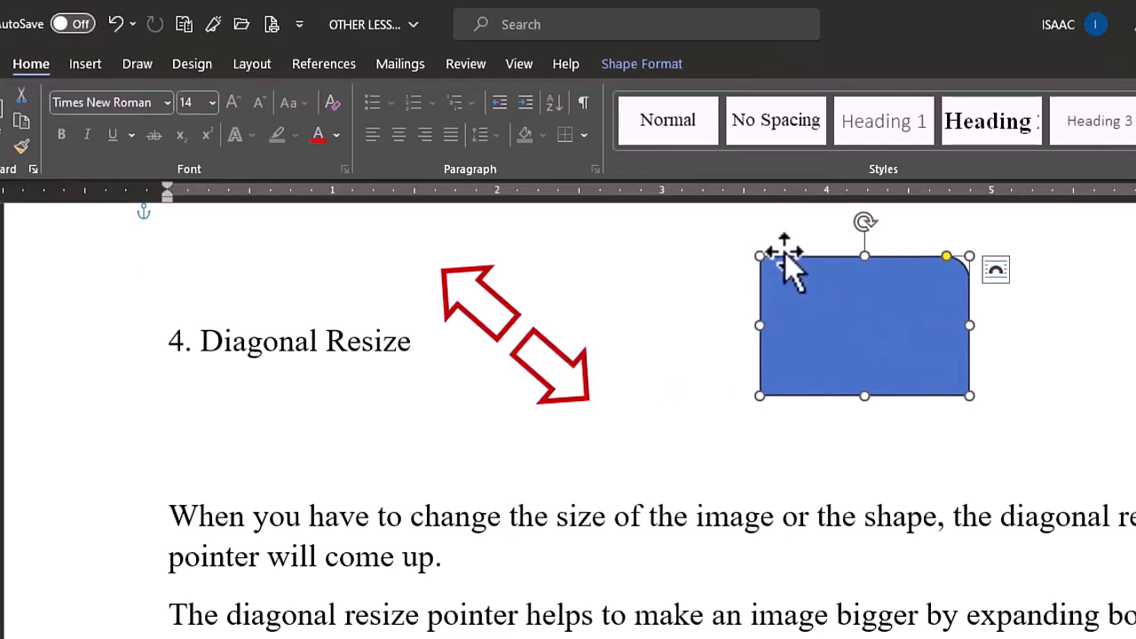
pyautogui.moveTo(755, 247); pyautogui.dragTo(754, 275)
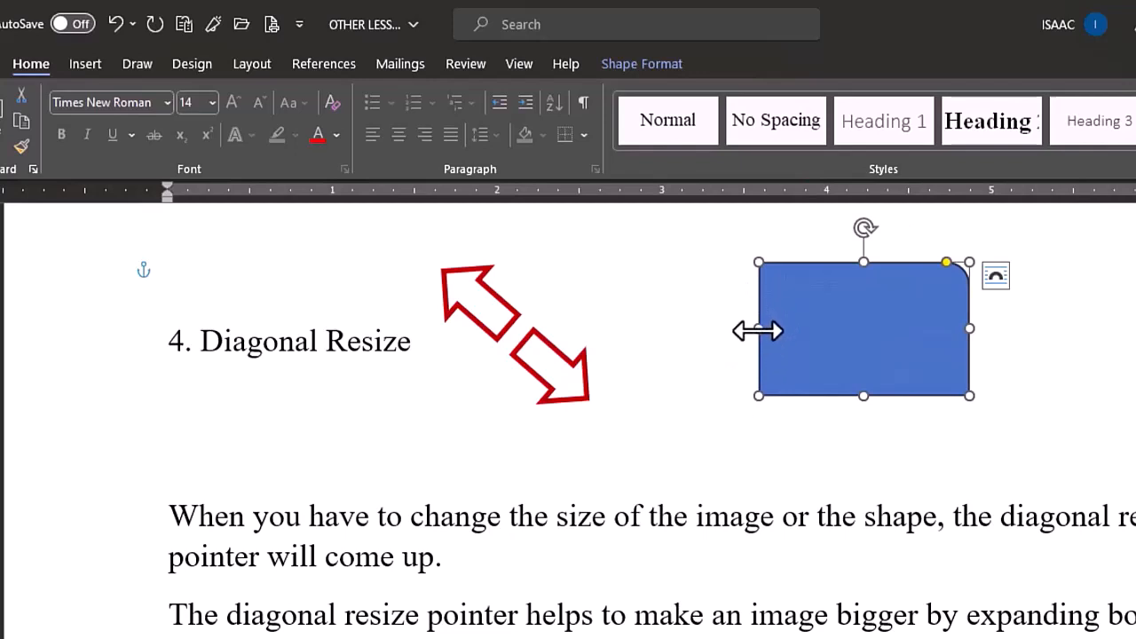
pyautogui.moveTo(754, 328)
pyautogui.mouseDown()
pyautogui.moveTo(837, 325)
pyautogui.moveTo(770, 329)
pyautogui.mouseUp()
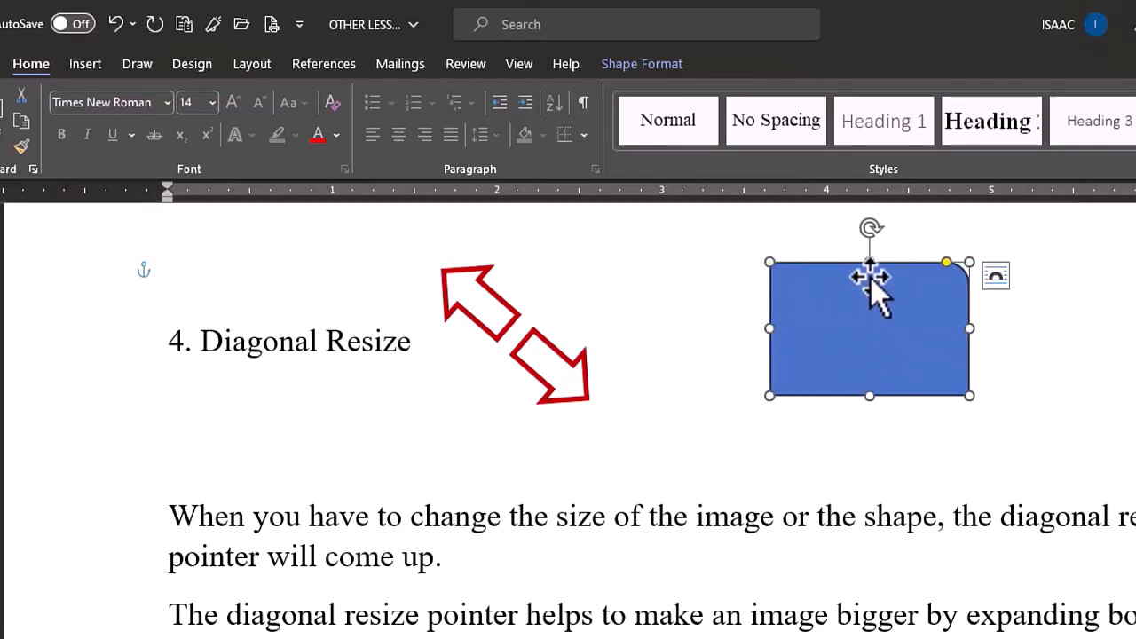
pyautogui.moveTo(871, 275)
pyautogui.mouseDown()
pyautogui.moveTo(869, 234)
pyautogui.moveTo(874, 269)
pyautogui.mouseUp()
pyautogui.moveTo(875, 330); pyautogui.dragTo(904, 305)
# - Look through the Diagonal Resize, Horizontal Resize, Vertical Resize and Move Pointer sections of the document
pyautogui.scroll(-5, 910, 349)
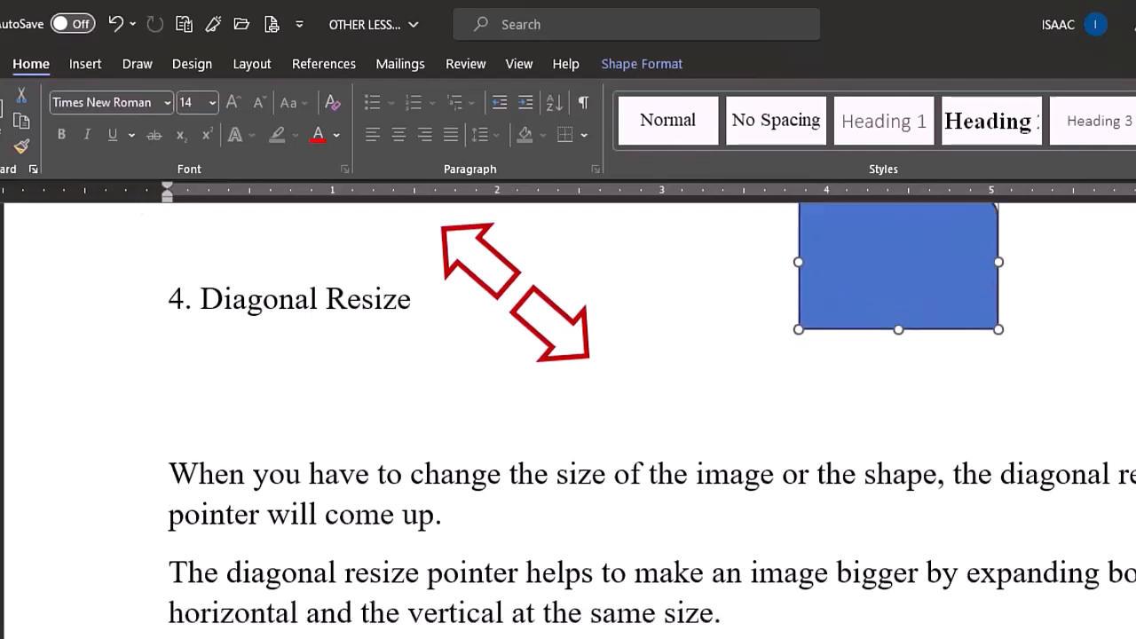
pyautogui.scroll(-14, 651, 417)
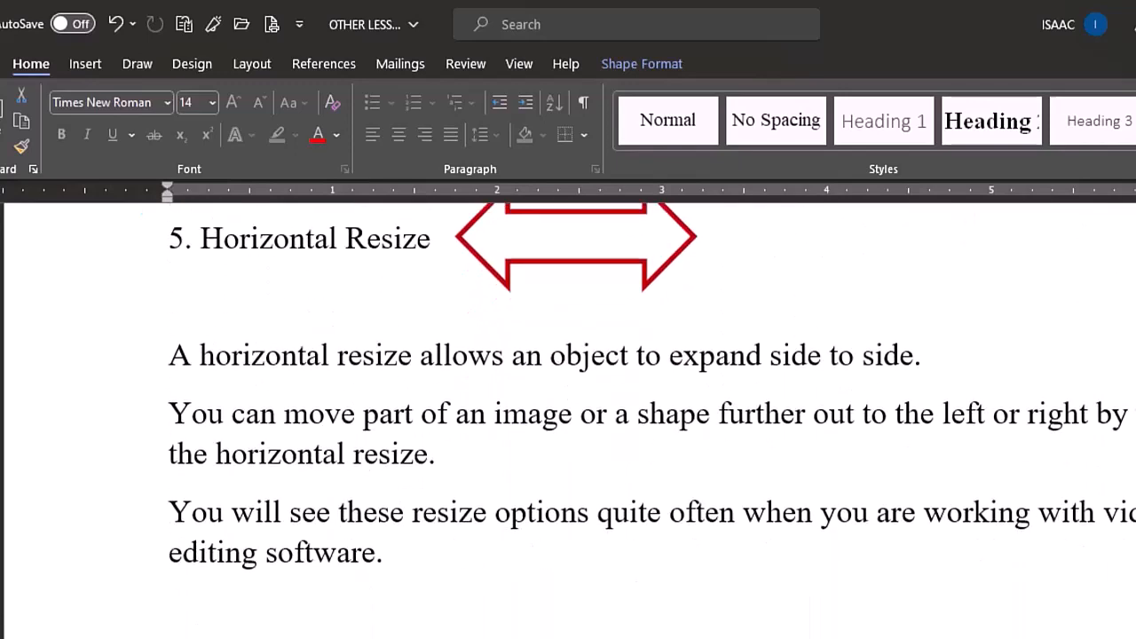
pyautogui.scroll(-6, 568, 417)
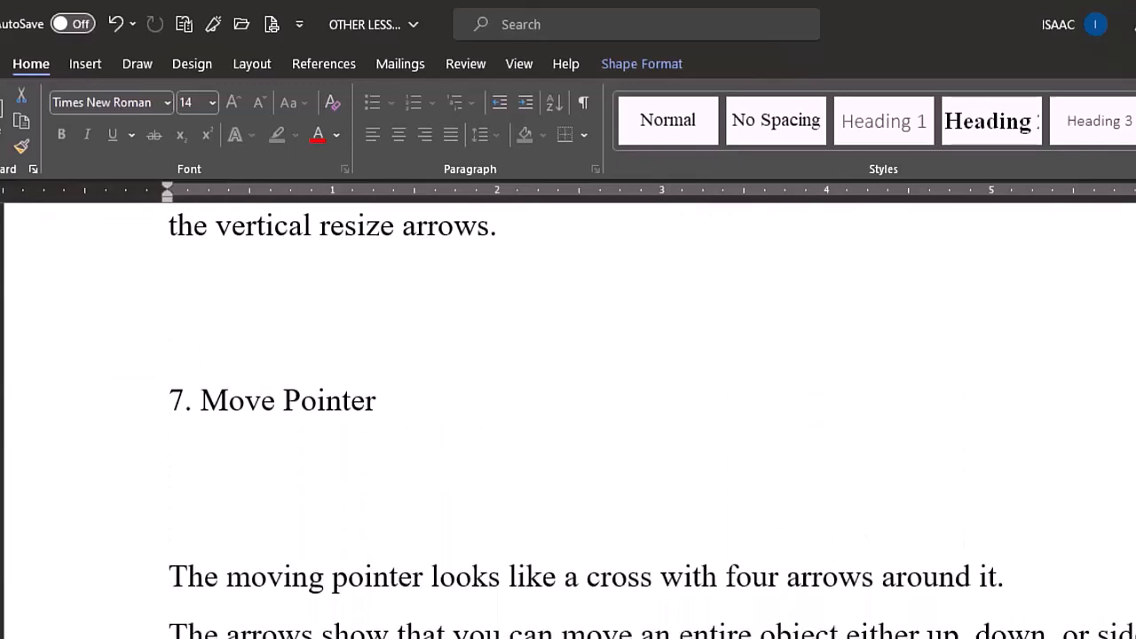
pyautogui.scroll(4, 569, 417)
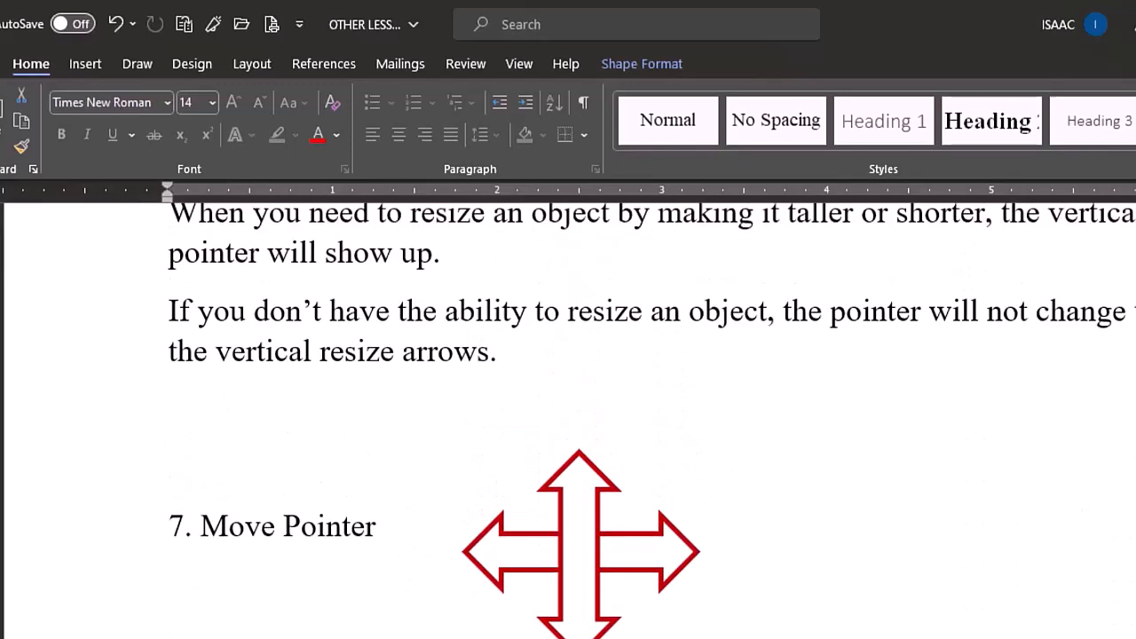
pyautogui.scroll(-10, 568, 417)
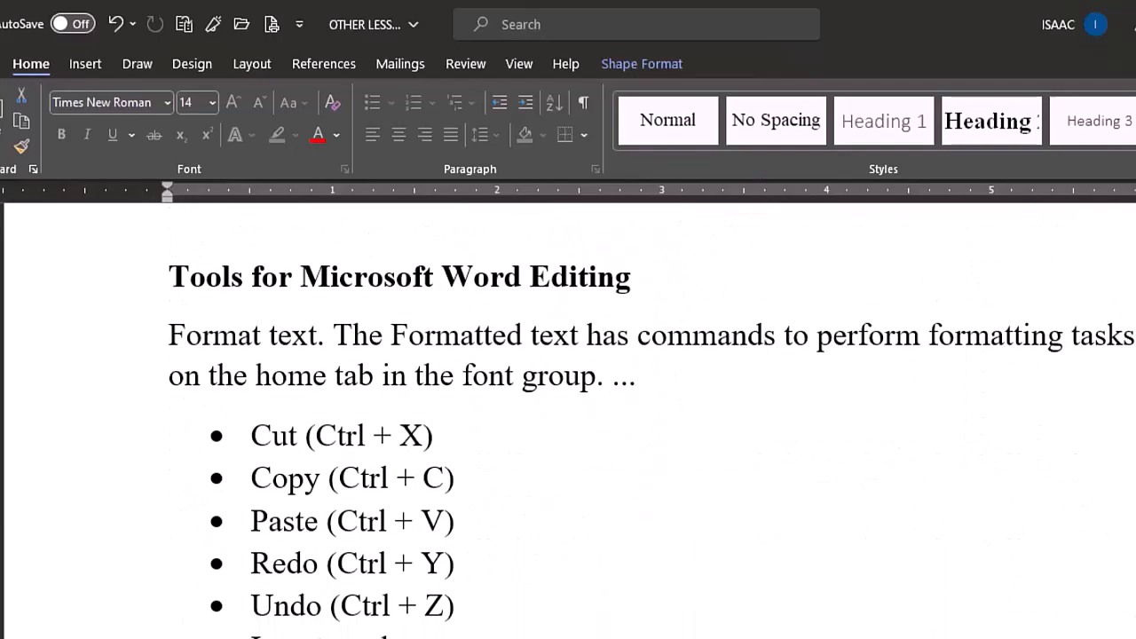
pyautogui.scroll(6, 569, 418)
pyautogui.scroll(10, 568, 417)
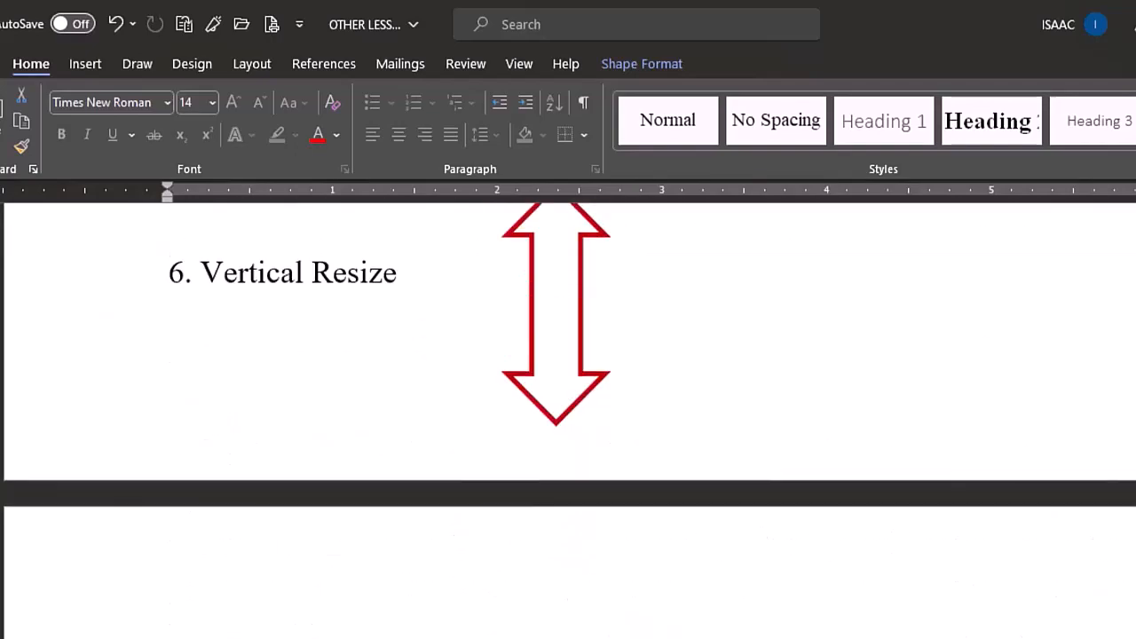
pyautogui.scroll(6, 568, 417)
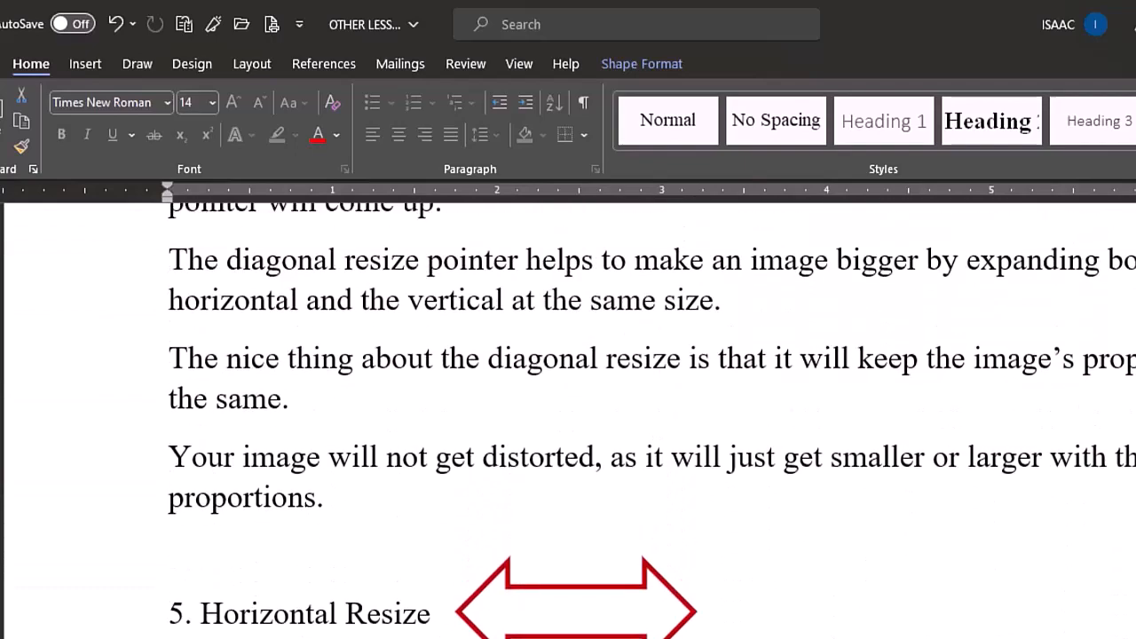
pyautogui.scroll(7, 568, 417)
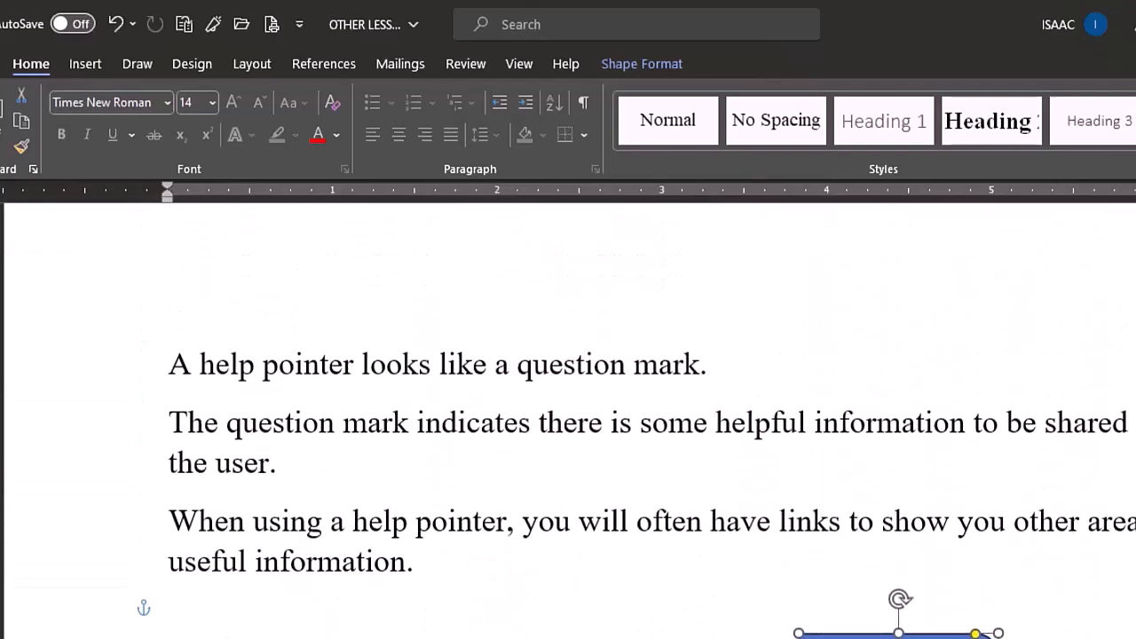
pyautogui.scroll(-6, 568, 417)
pyautogui.scroll(-8, 568, 418)
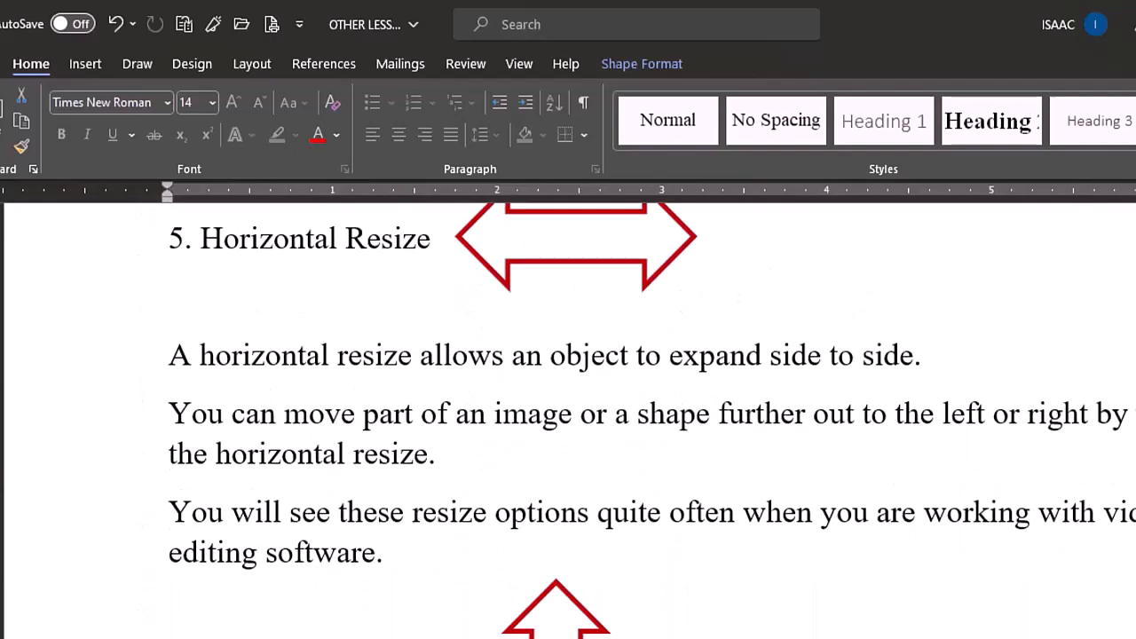
pyautogui.scroll(-10, 568, 417)
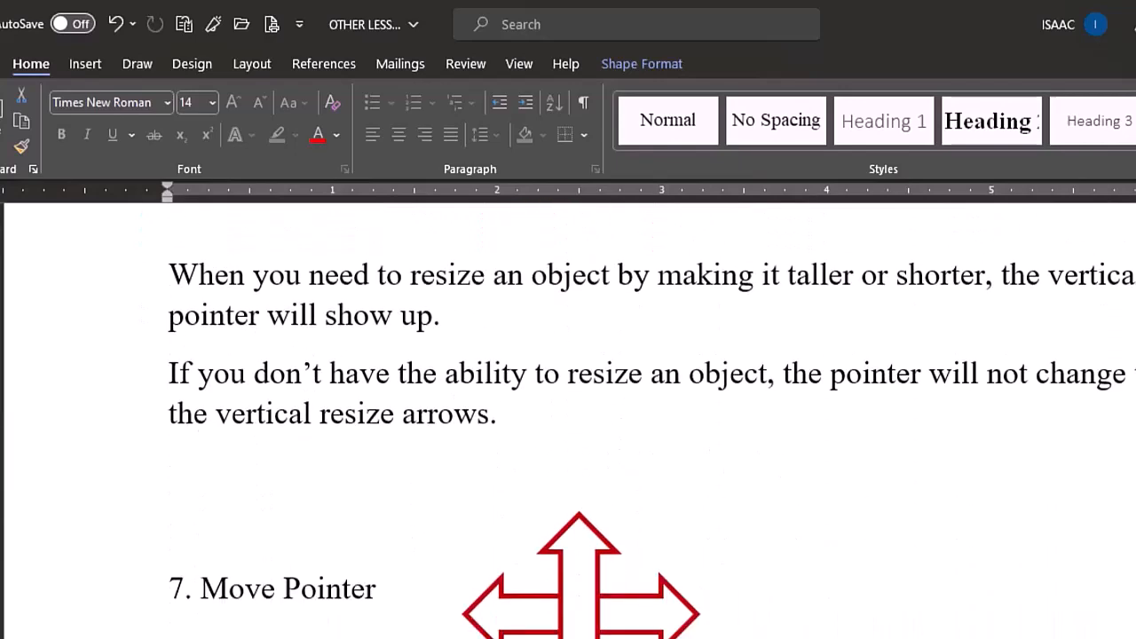
pyautogui.scroll(-4, 568, 417)
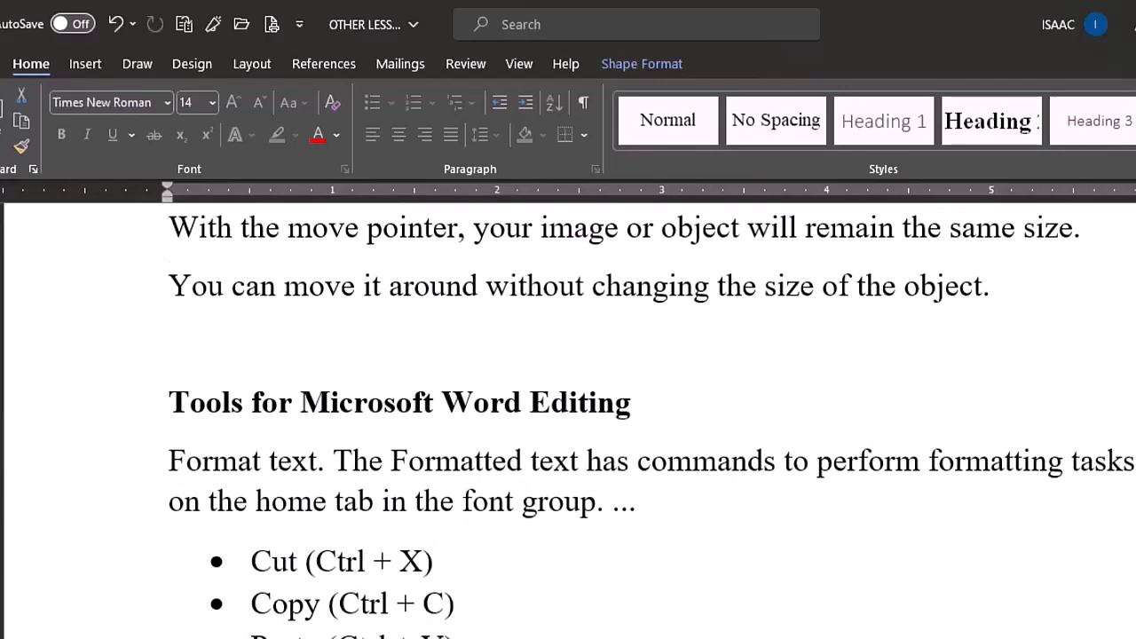
# - In the "Tools for Microsoft Word Editing" list, append "– move text" to the Cut (Ctrl + X) bullet
pyautogui.scroll(-3, 568, 417)
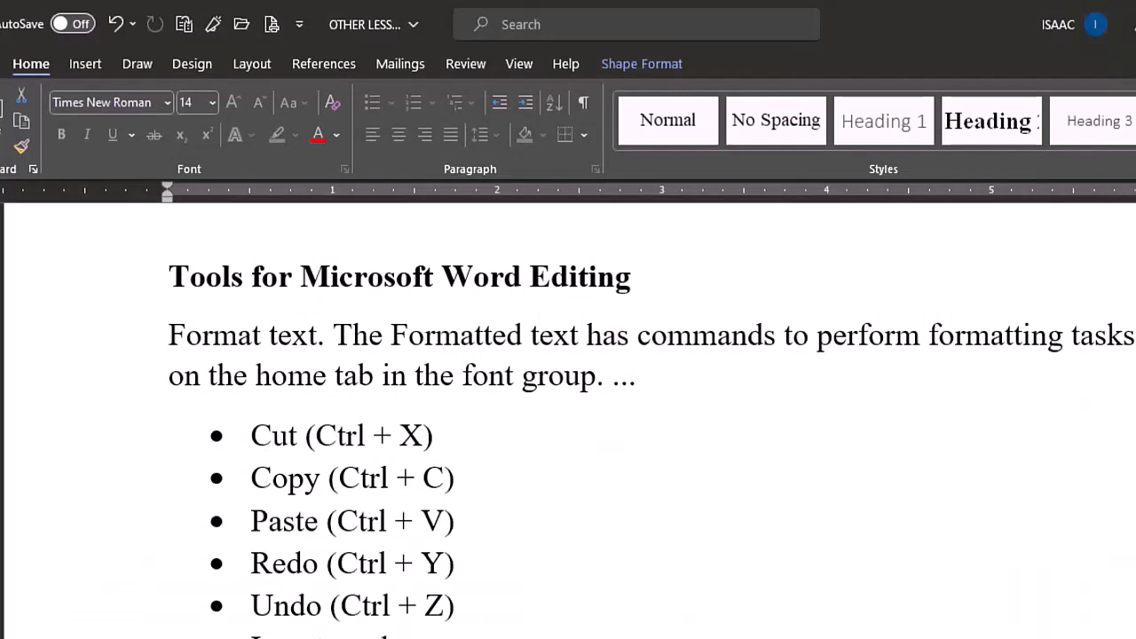
pyautogui.scroll(-1, 569, 421)
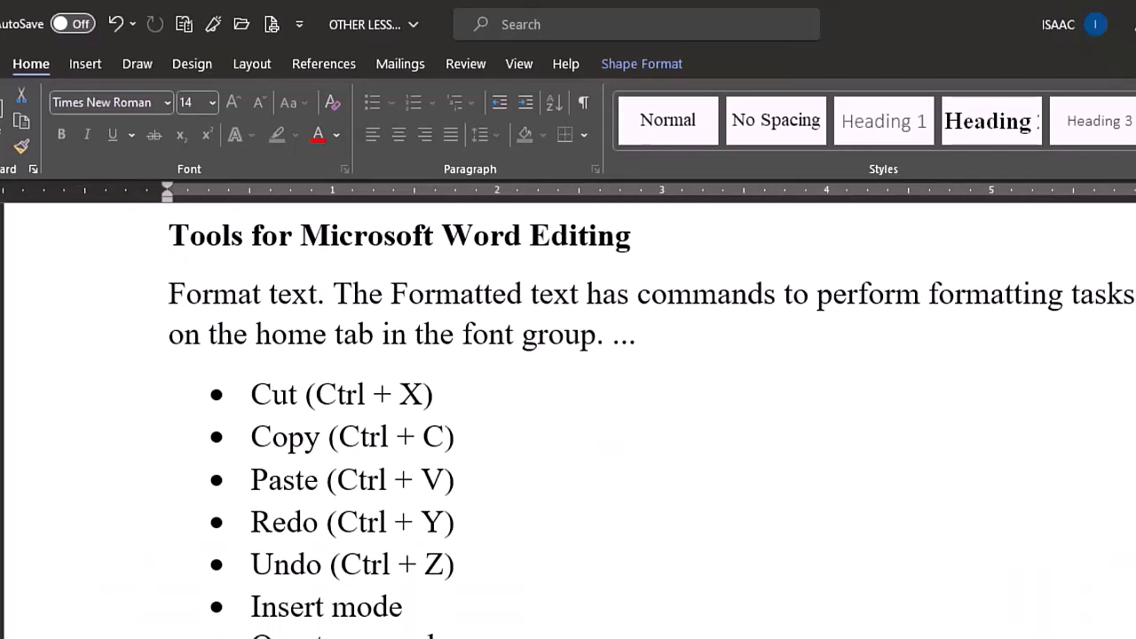
pyautogui.scroll(-2, 651, 420)
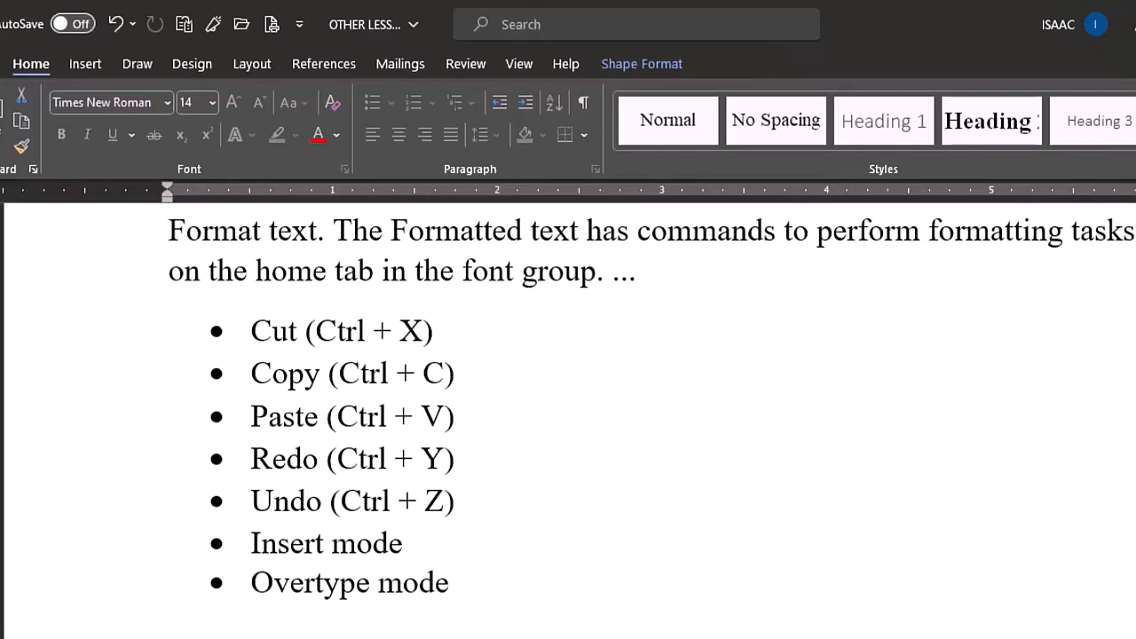
pyautogui.scroll(-4, 569, 417)
pyautogui.scroll(2, 402, 380)
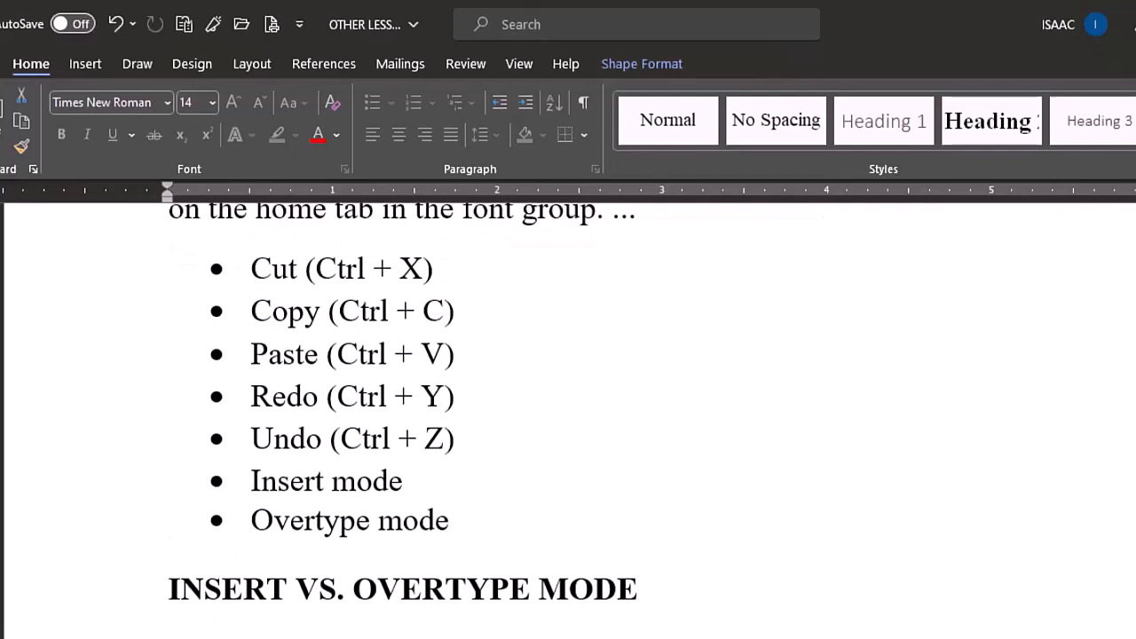
pyautogui.hotkey('alt', 'Tab')
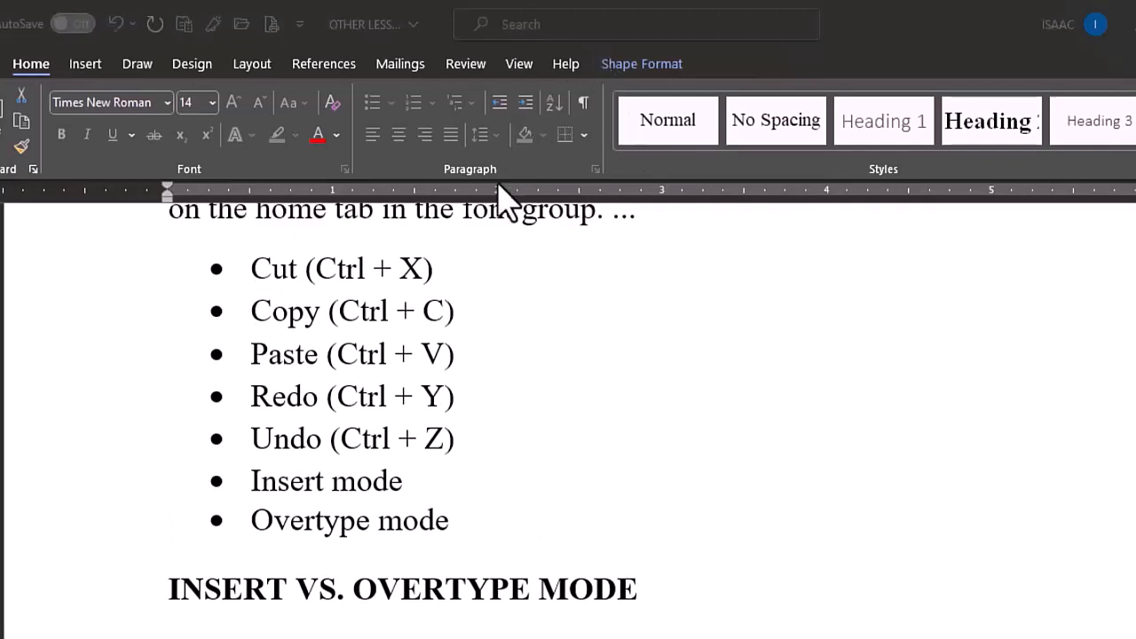
pyautogui.click(433, 271)
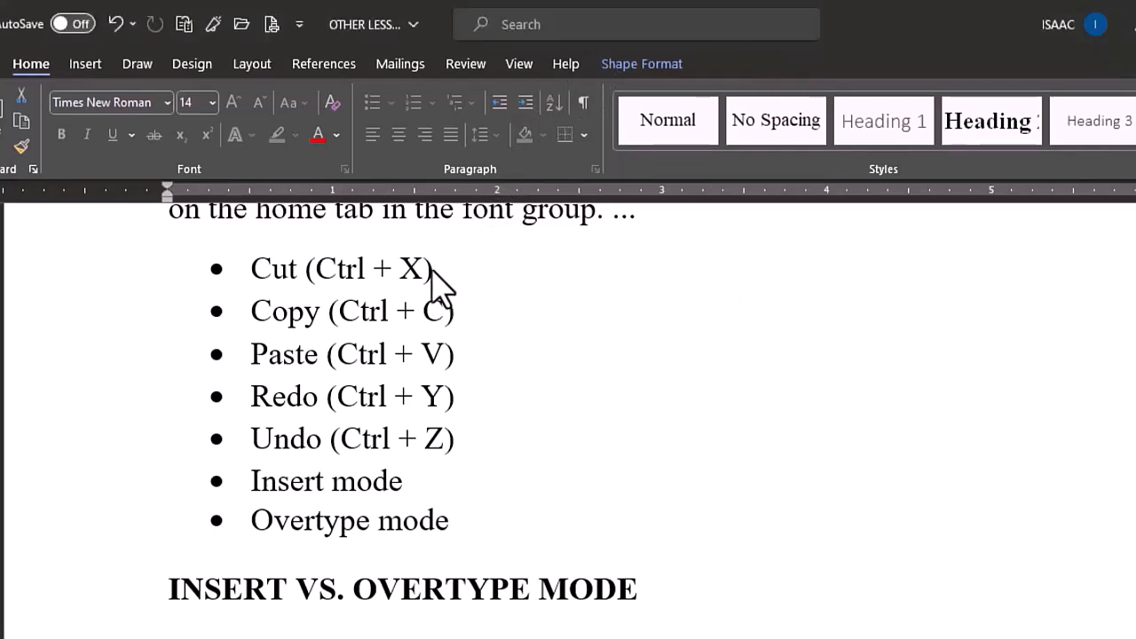
pyautogui.click(442, 270)
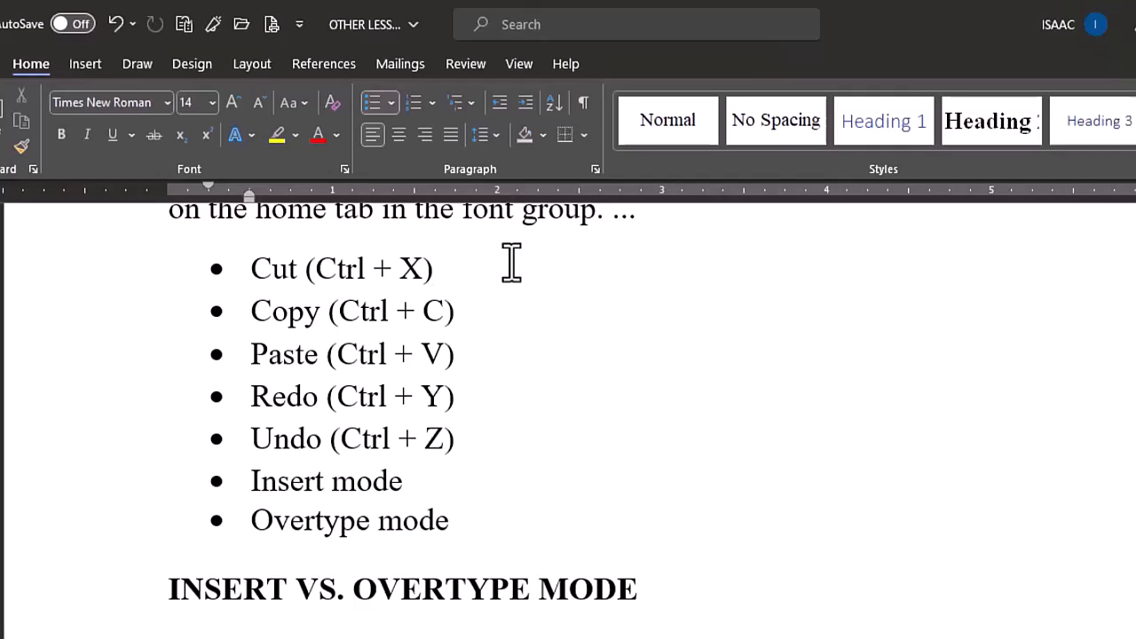
pyautogui.hotkey('ctrl', 'z')
pyautogui.write('- m')
pyautogui.write('ove text')
# - Append "– is used to duplicate text" to the Copy (Ctrl + C) bullet
pyautogui.click(491, 309)
pyautogui.write('- ')
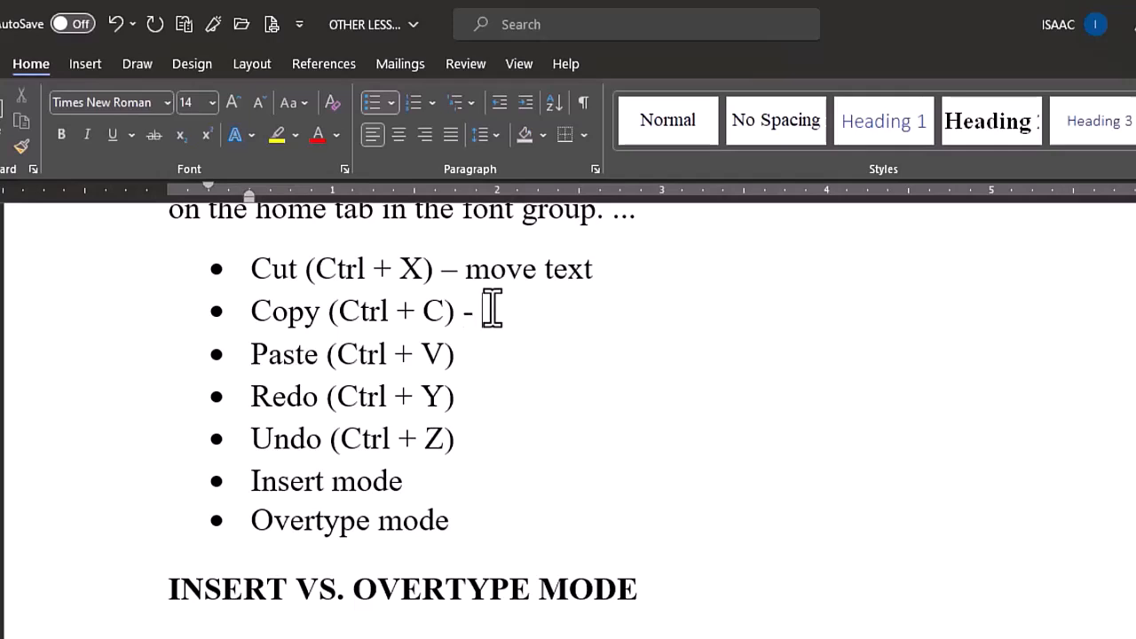
pyautogui.write('is used ')
pyautogui.write('to ')
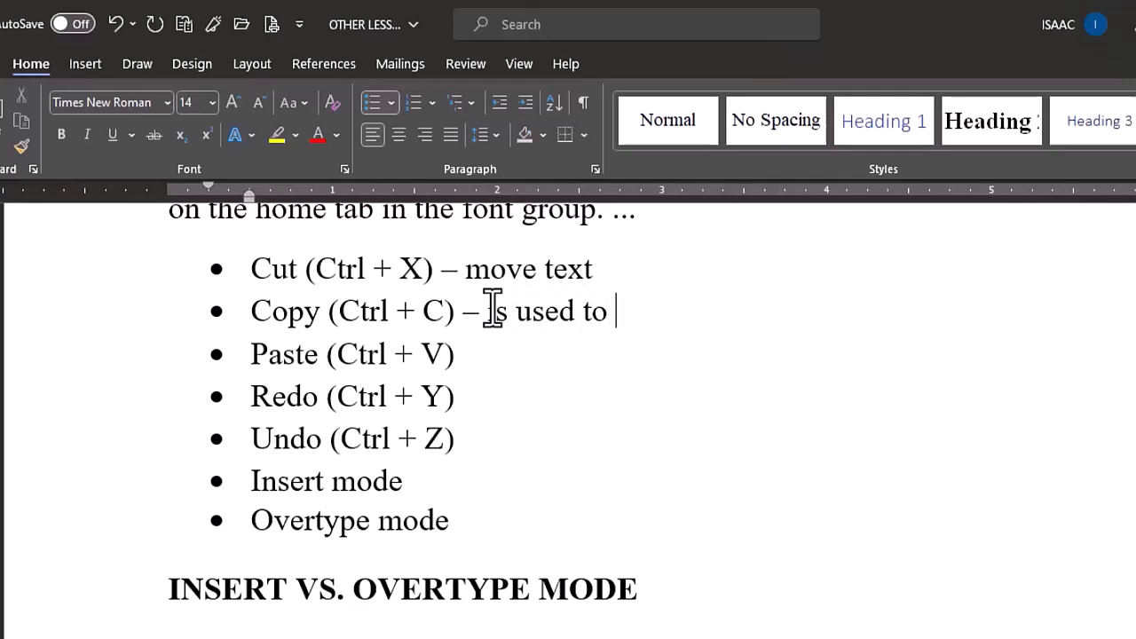
pyautogui.write('dup')
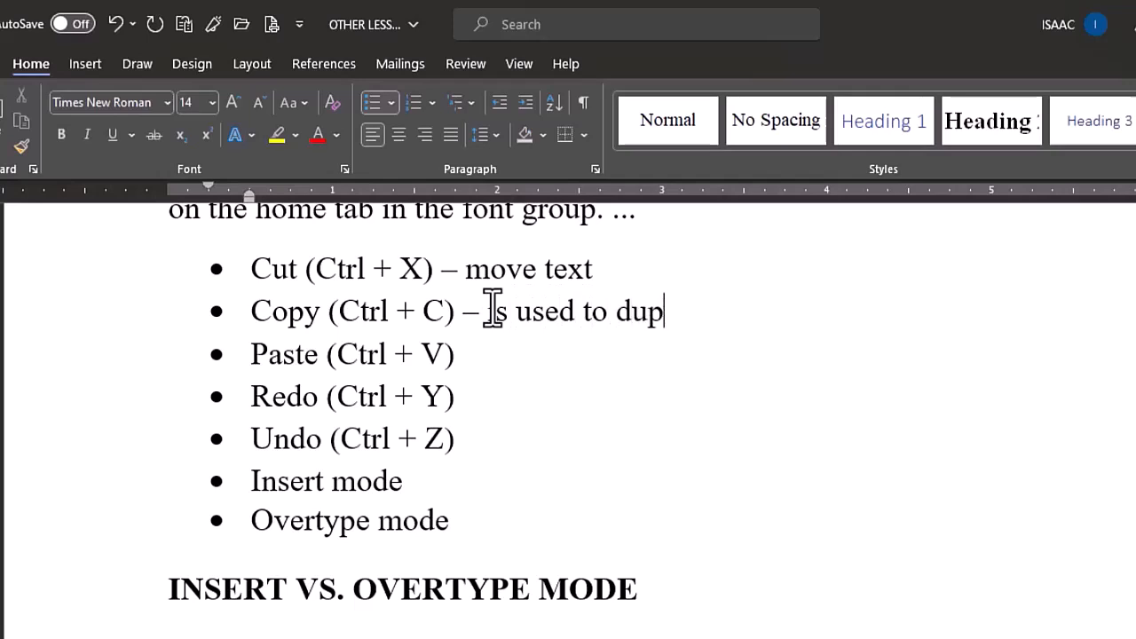
pyautogui.write('licate text')
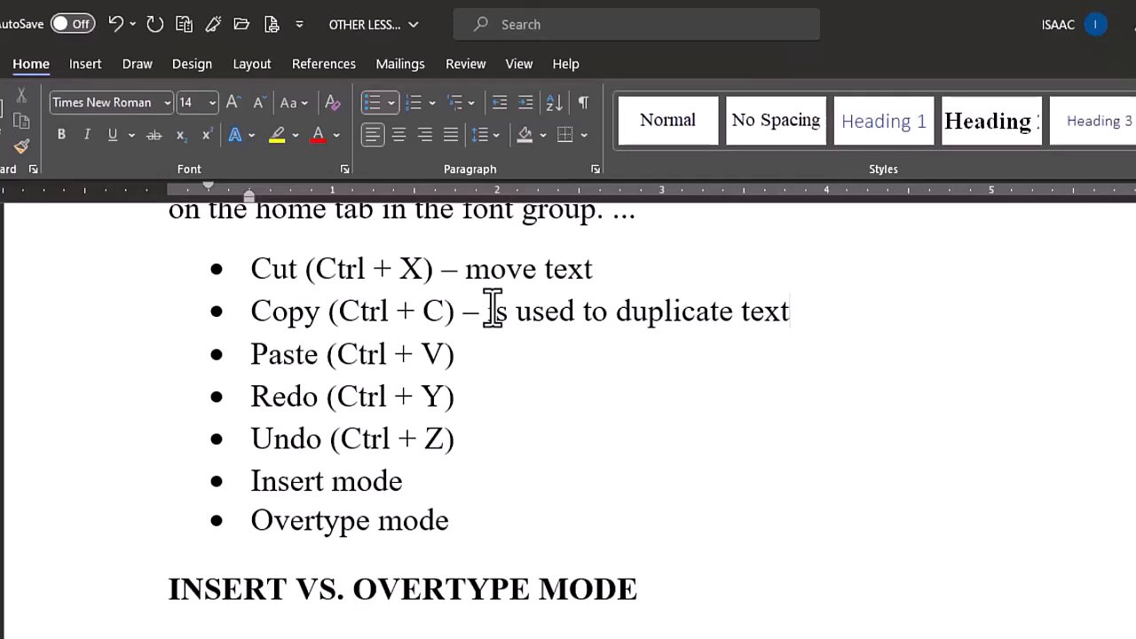
# - Append "– use to paste text" to the Paste (Ctrl + V) bullet
pyautogui.click(472, 382)
pyautogui.click(480, 349)
pyautogui.write('- use')
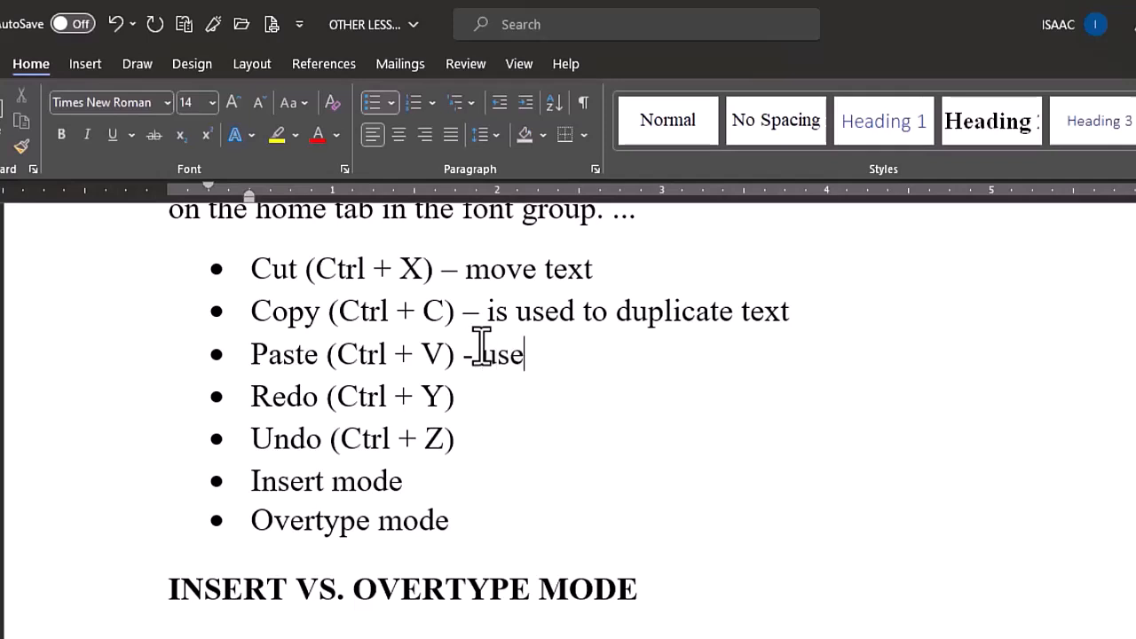
pyautogui.write(' dto')
pyautogui.press('BackSpace')
pyautogui.press('BackSpace')
pyautogui.press('BackSpace')
pyautogui.press('BackSpace')
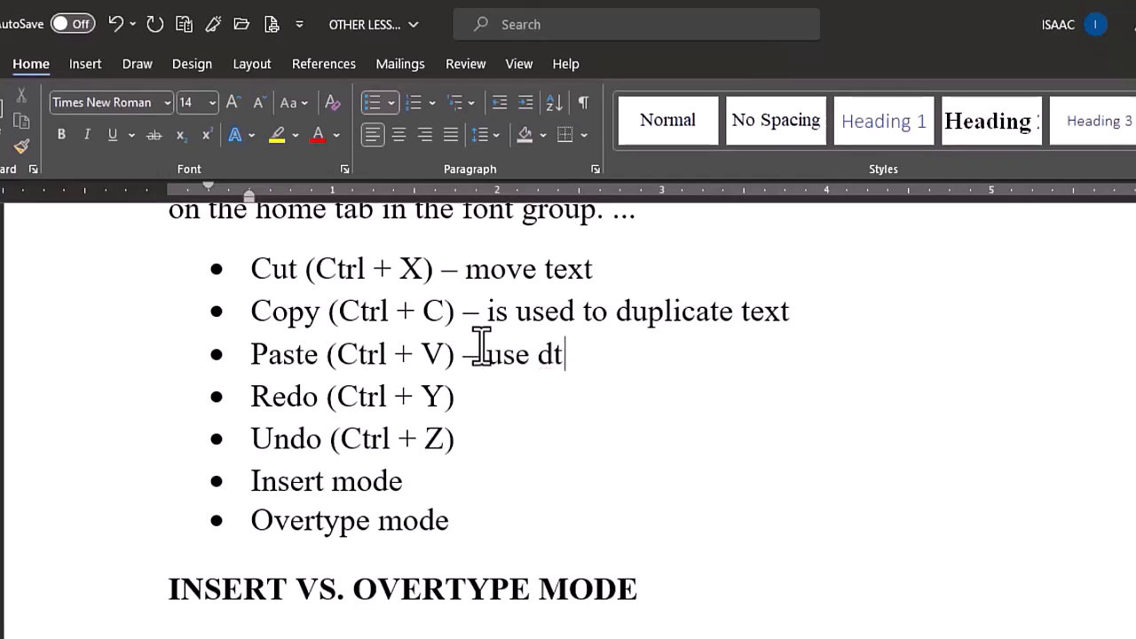
pyautogui.write('to paste ')
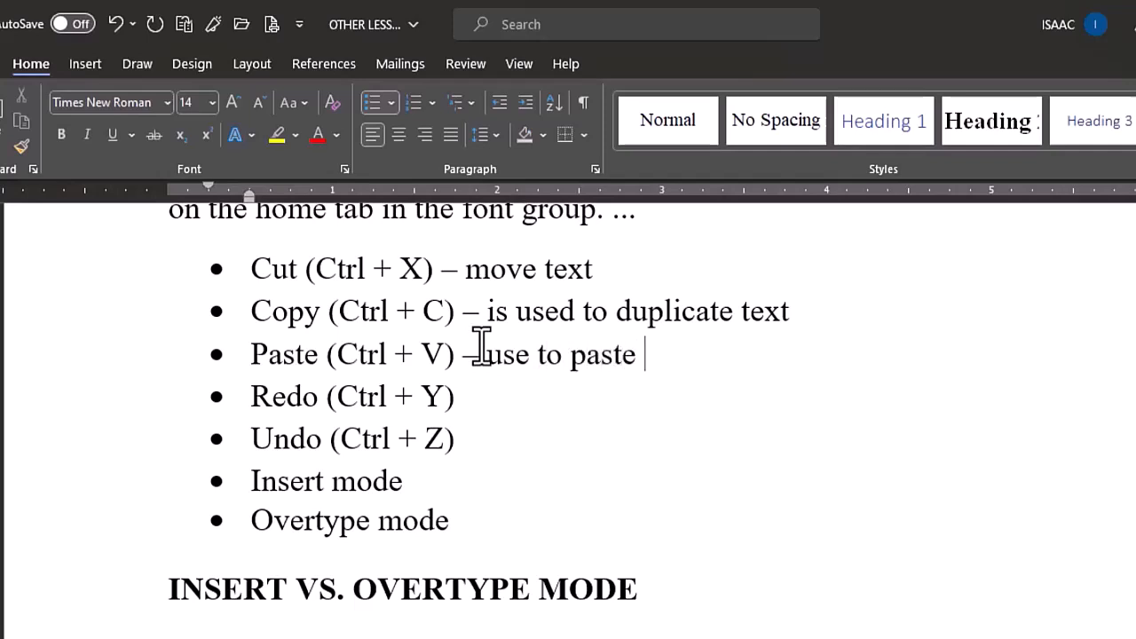
pyautogui.write('text')
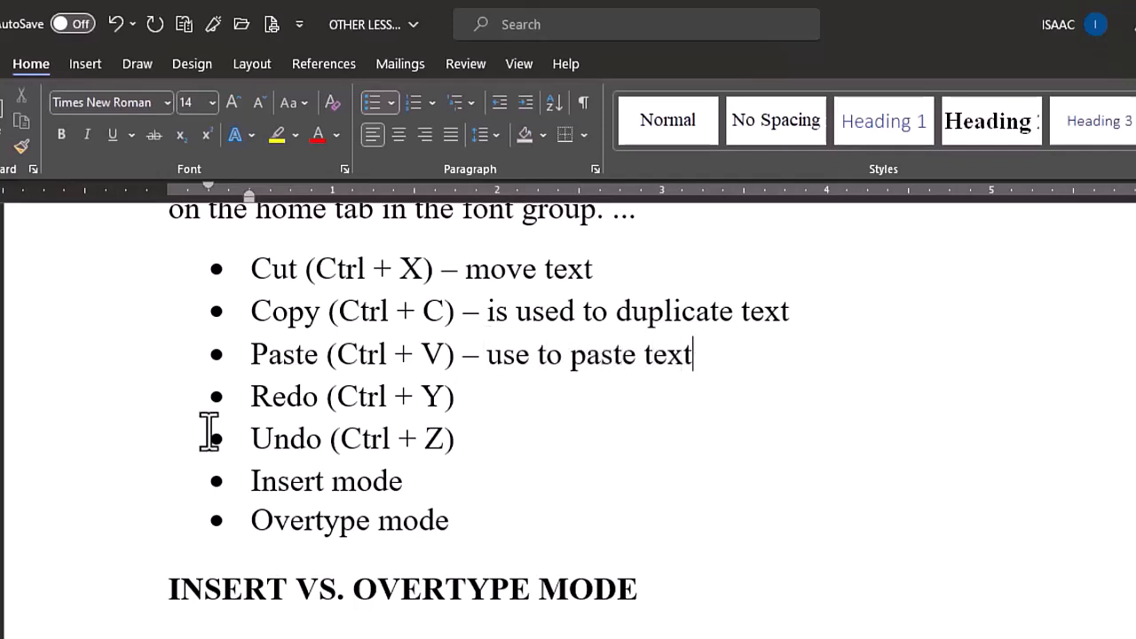
# - Cut "move text" from the Cut bullet and paste it at the end of the Copy bullet, undoing the move once done
pyautogui.click(615, 270)
pyautogui.moveTo(614, 270); pyautogui.dragTo(494, 281)
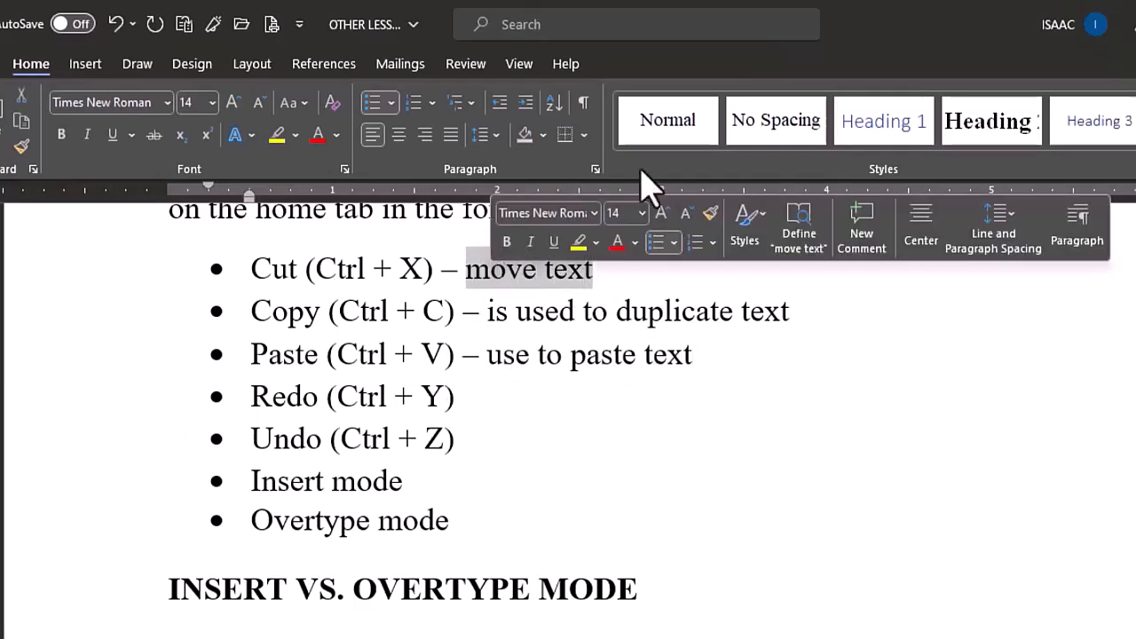
pyautogui.hotkey('ctrl', 'x')
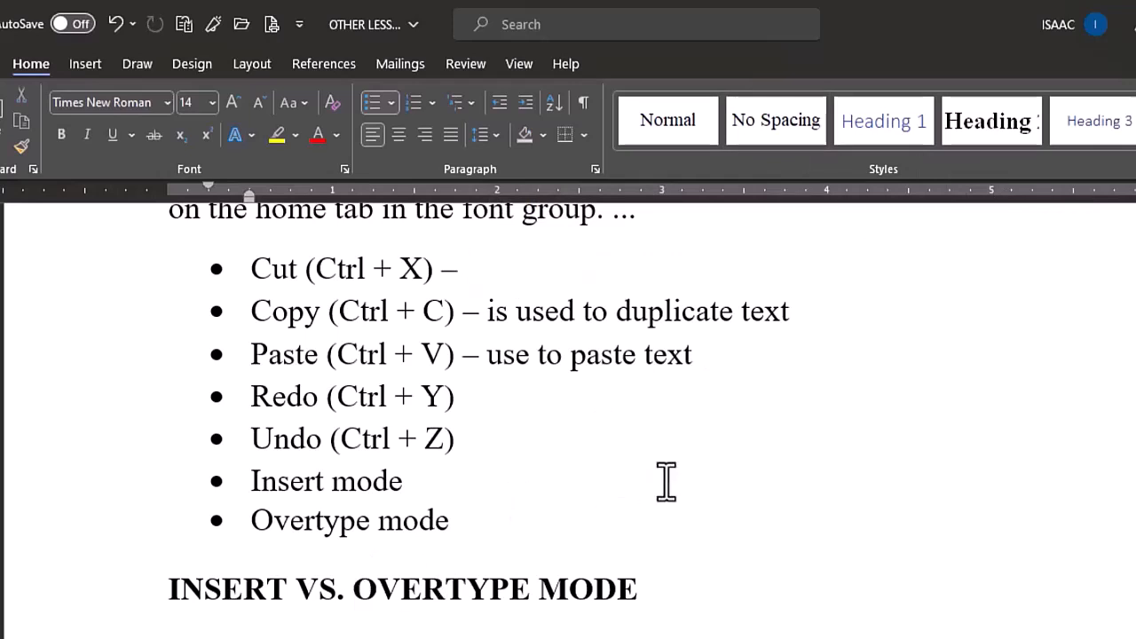
pyautogui.click(940, 316)
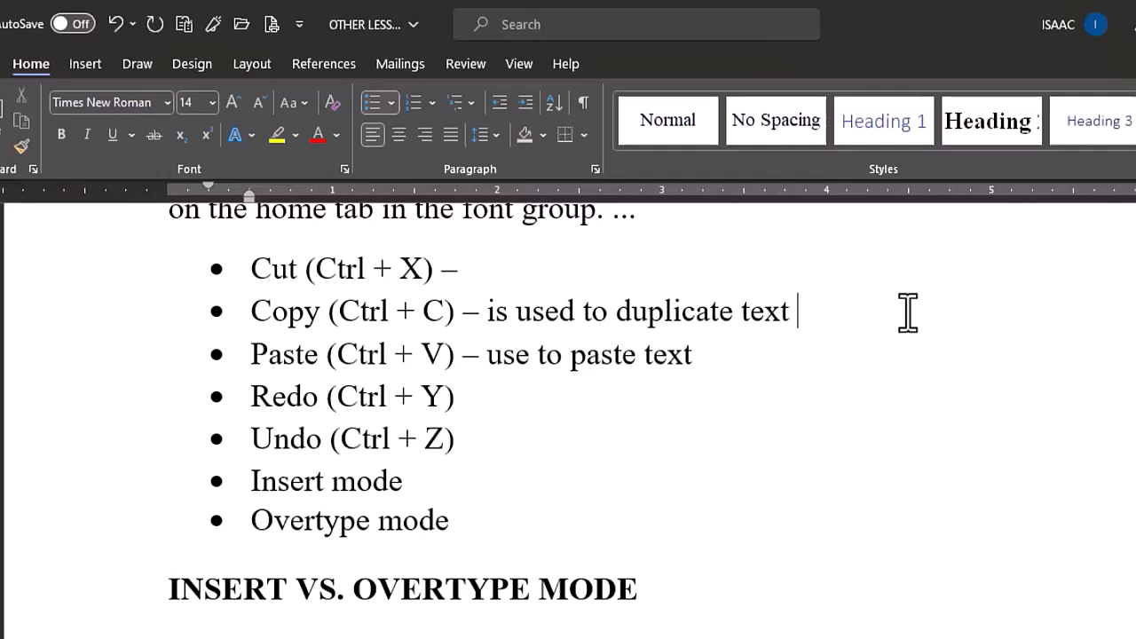
pyautogui.hotkey('ctrl', 'v')
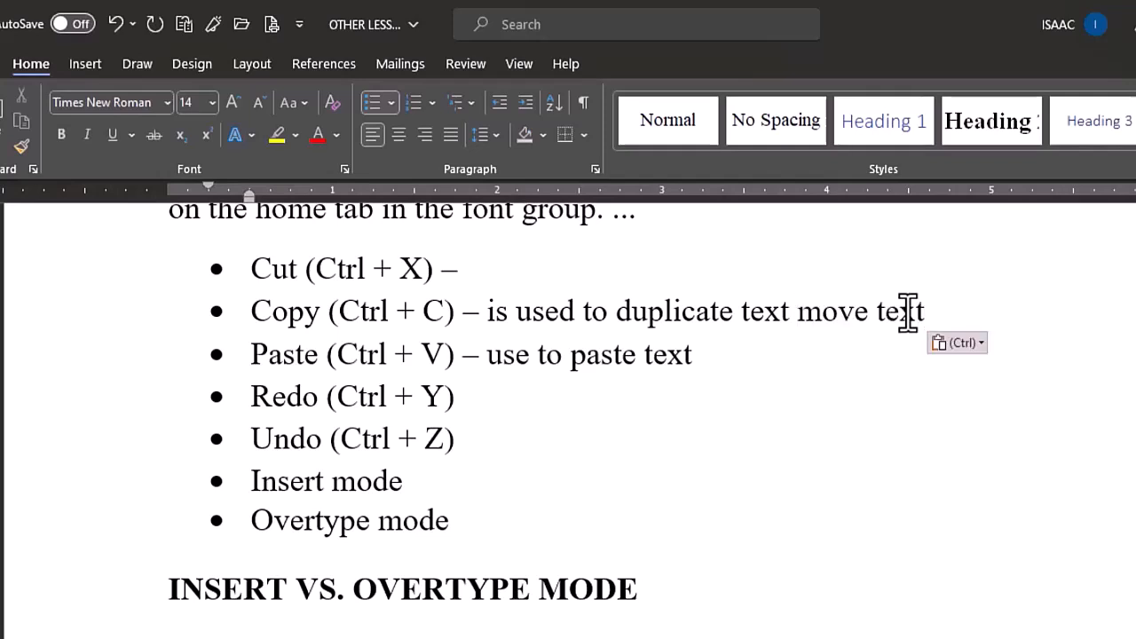
pyautogui.hotkey('ctrl', 'z')
pyautogui.hotkey('ctrl', 'z')
pyautogui.hotkey('ctrl', 'z')
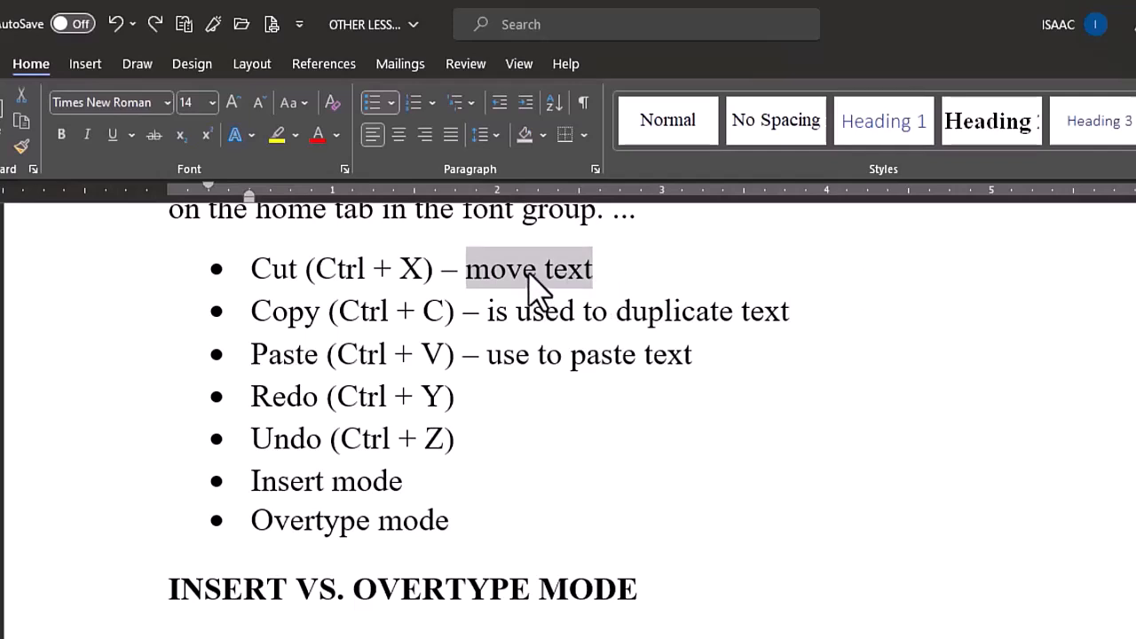
# - Place a copy of "move text" at the end of the Copy (Ctrl + C) bullet, keeping the original in the Cut bullet
pyautogui.click(799, 312)
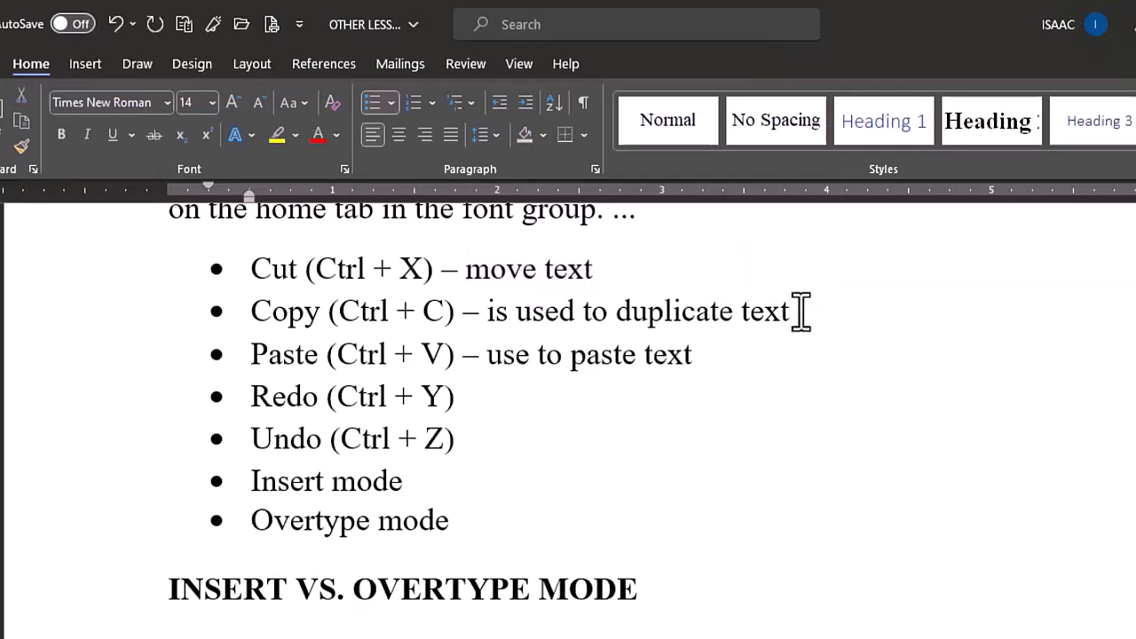
pyautogui.hotkey('ctrl', 'v')
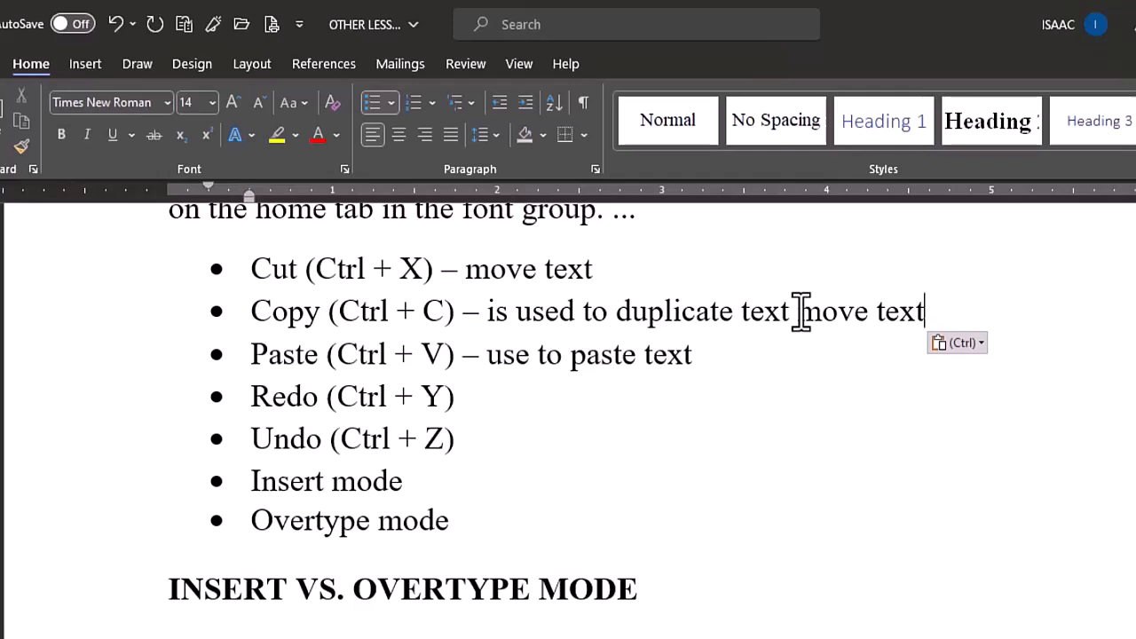
# - Append "– repeat an action" to the Redo (Ctrl + Y) bullet
pyautogui.click(722, 354)
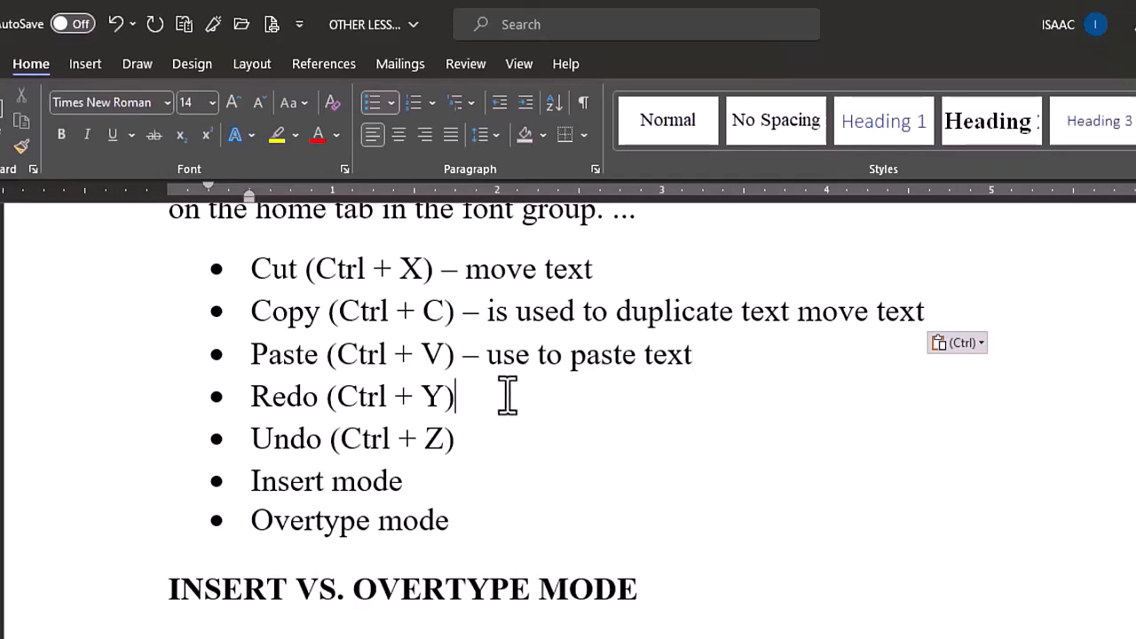
pyautogui.write('-')
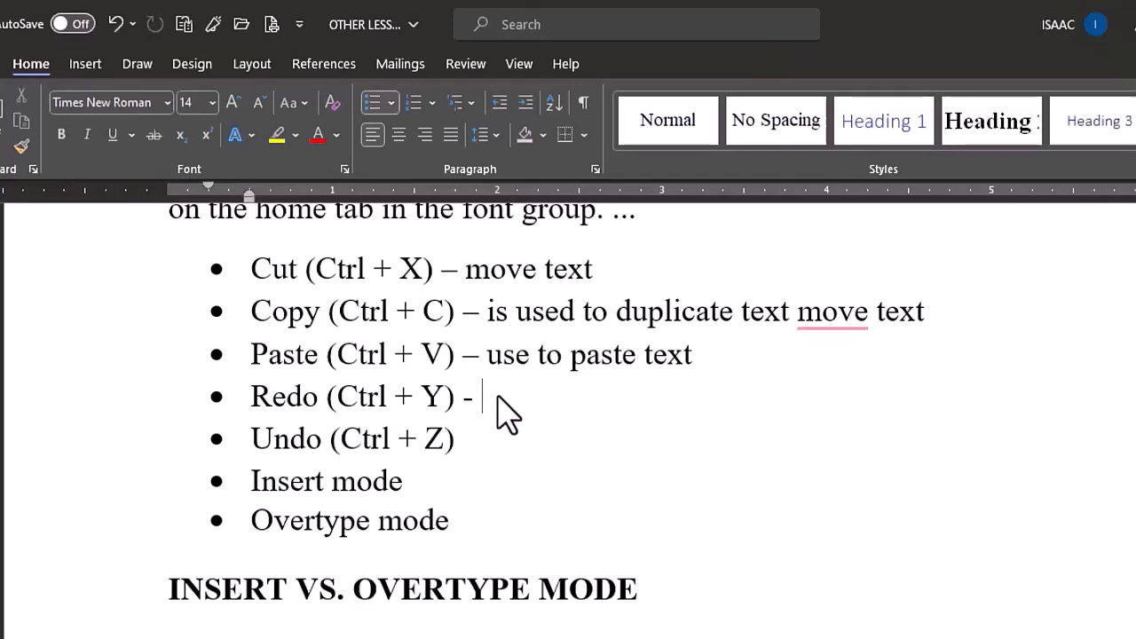
pyautogui.write('repeat an')
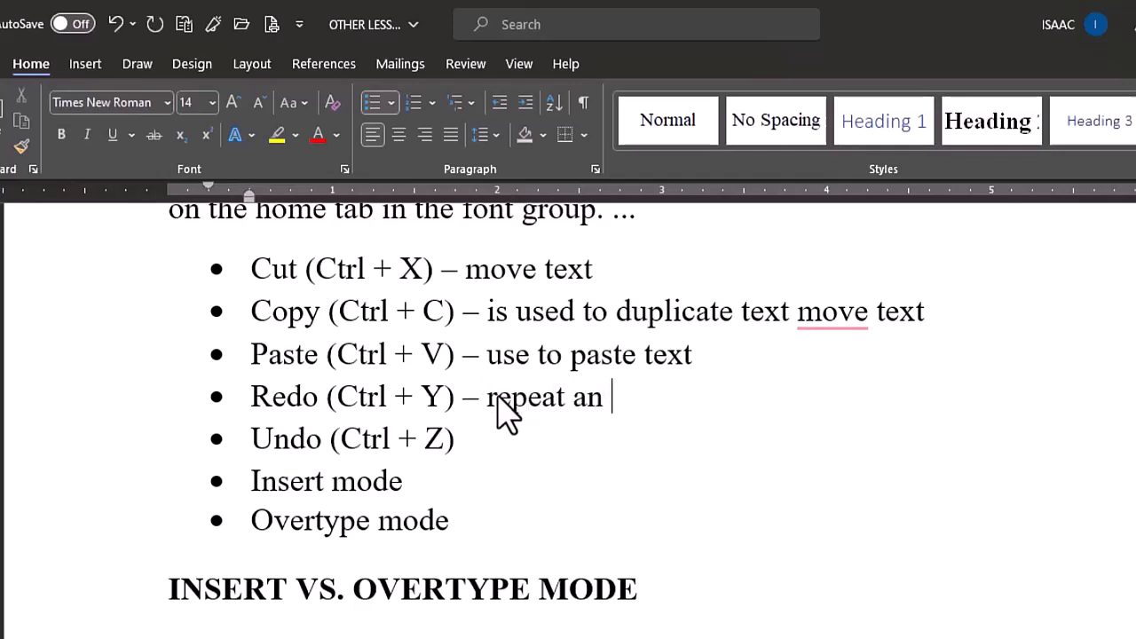
pyautogui.write('tion')
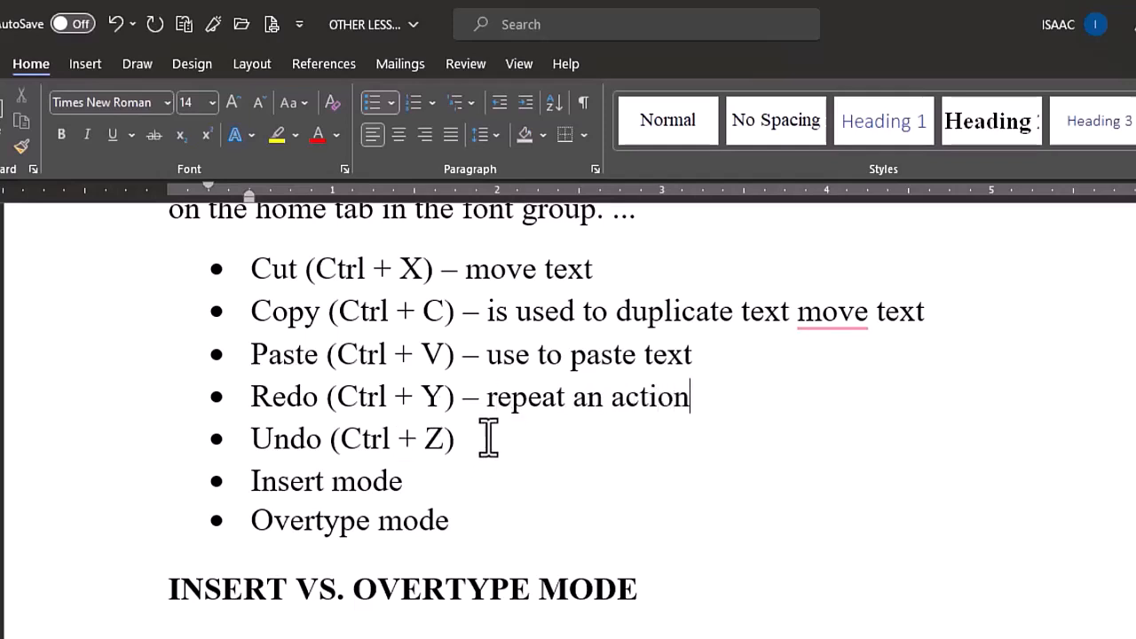
# - Append "– undo an action" to the Undo (Ctrl + Z) bullet
pyautogui.click(488, 437)
pyautogui.write('-')
pyautogui.write('Undo ')
pyautogui.write('and')
pyautogui.press('BackSpace')
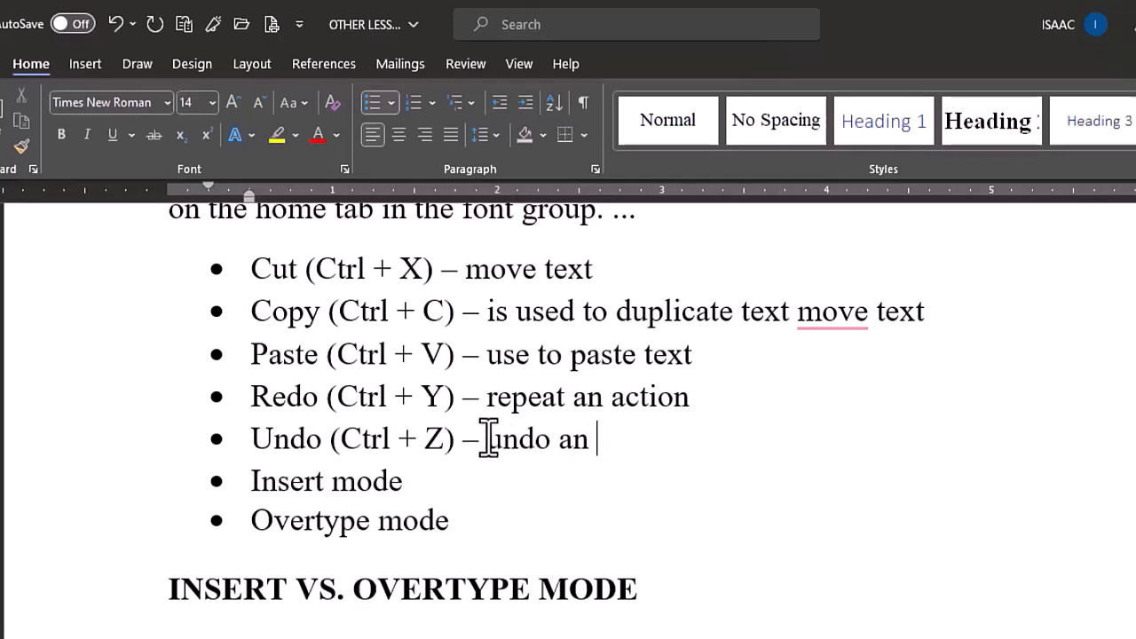
pyautogui.write('action')
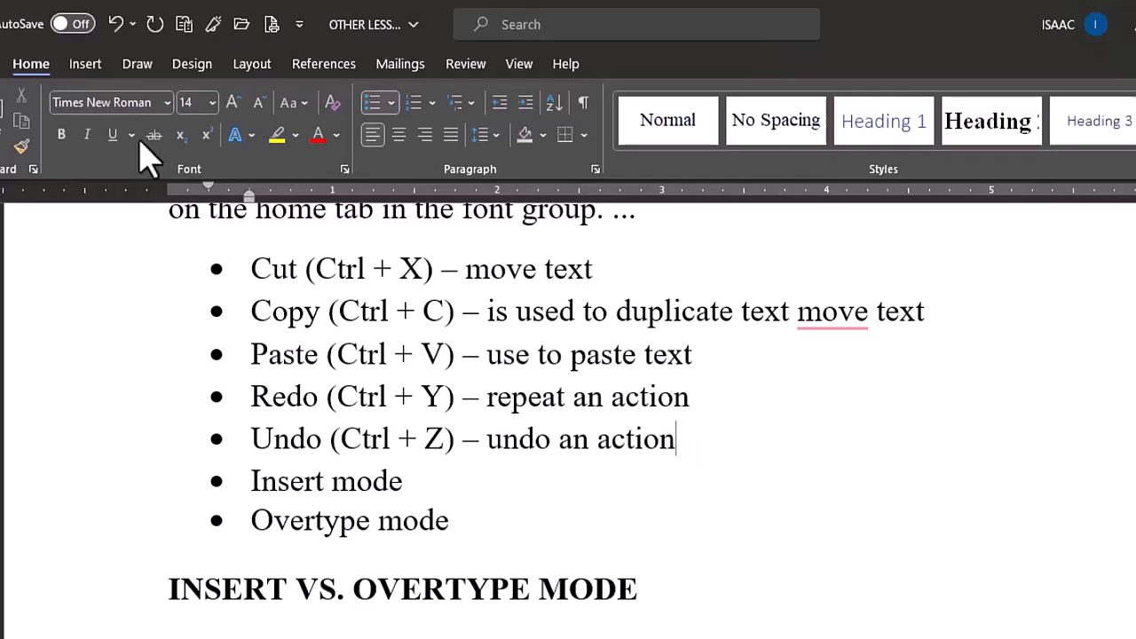
# - Undo the last text entry in the Undo (Ctrl + Z) bullet and redo it
pyautogui.click(113, 25)
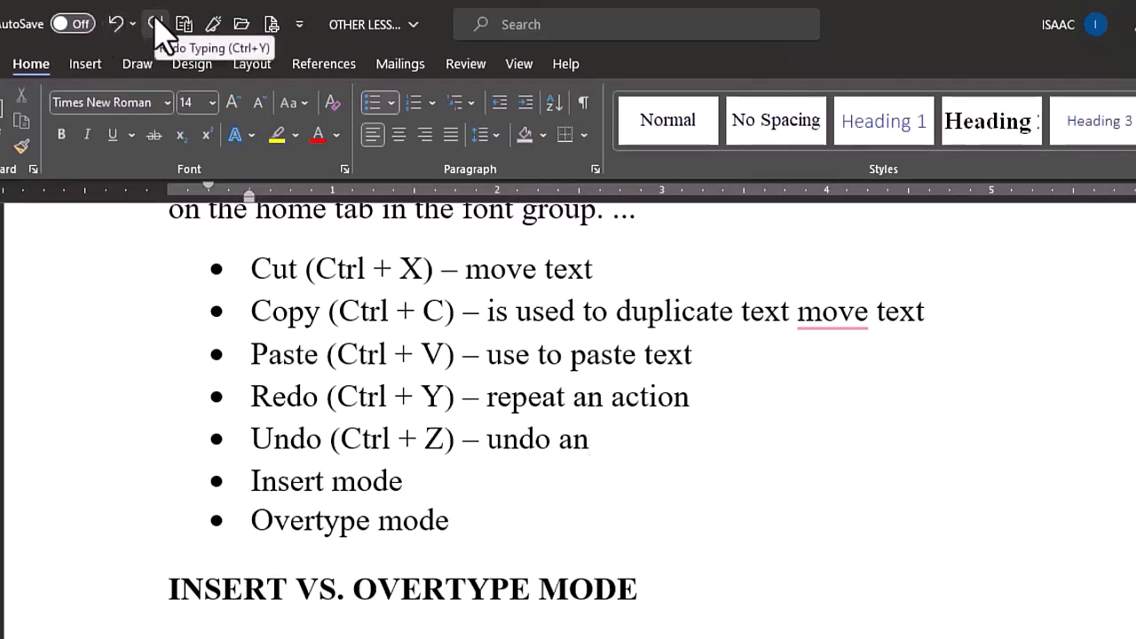
pyautogui.click(156, 21)
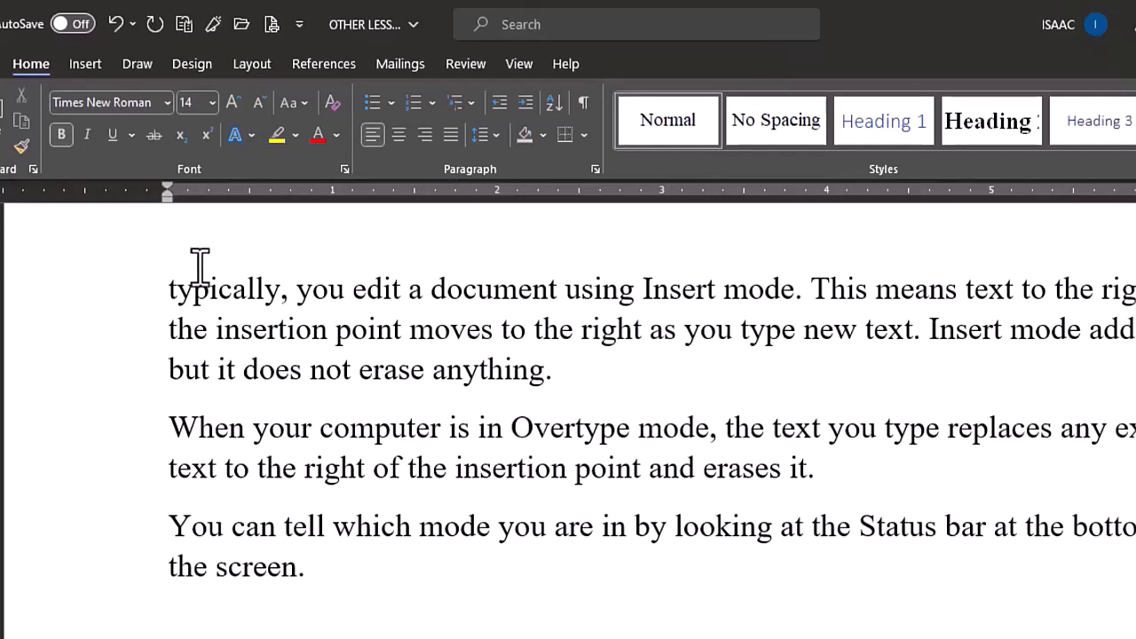
# - Insert the word "Document" before "typically" at the start of the Insert mode paragraph and remove it again
pyautogui.click(172, 289)
pyautogui.write('You')
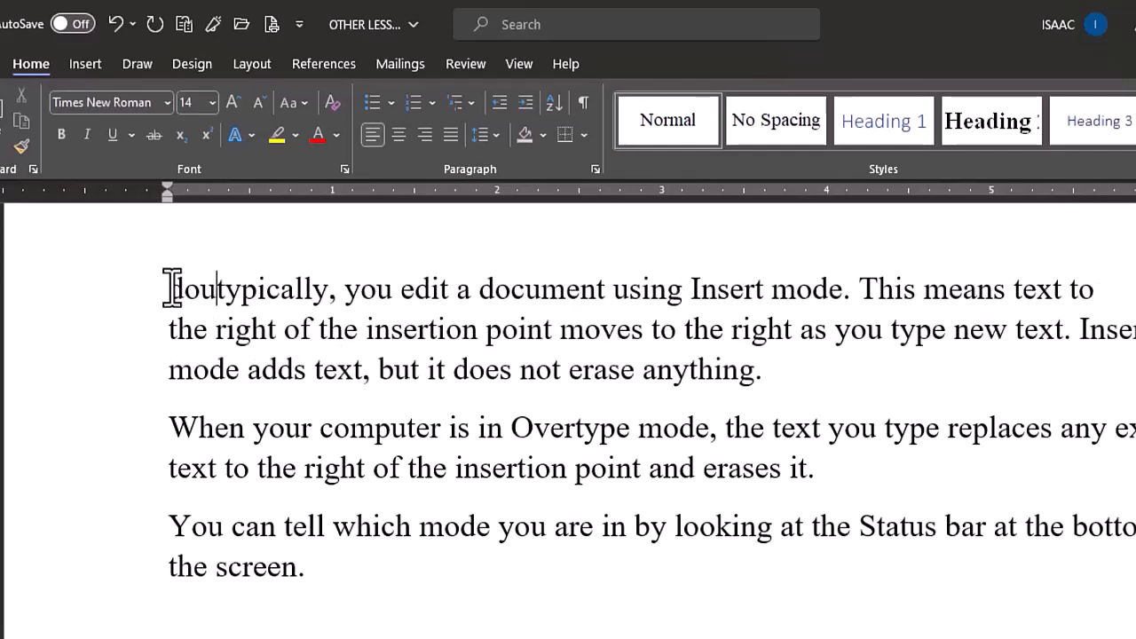
pyautogui.write('cmune')
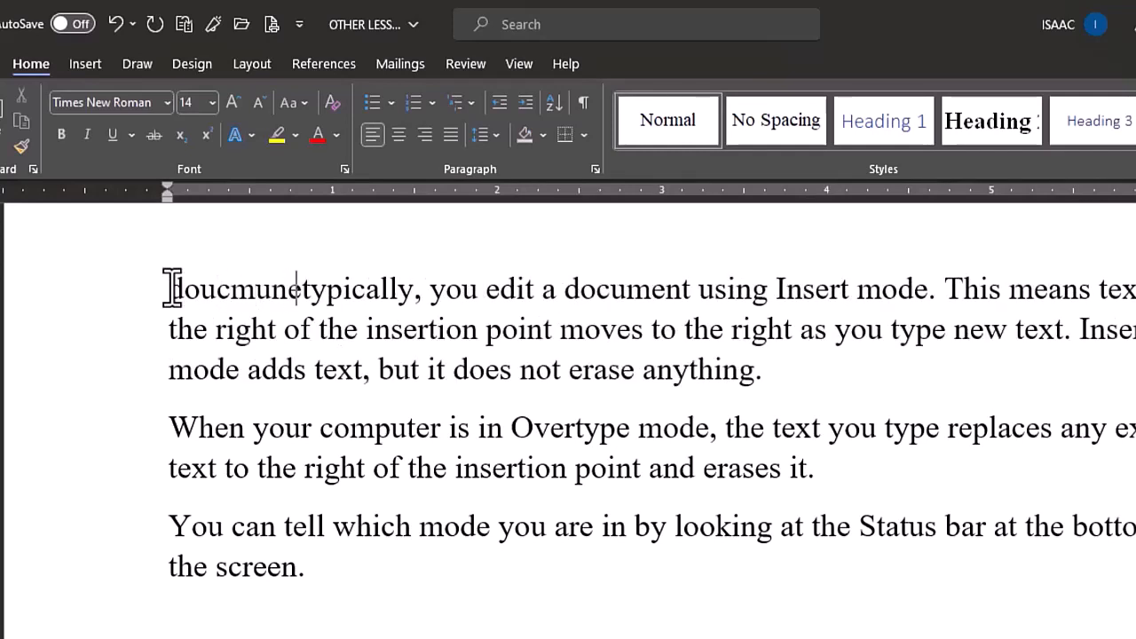
pyautogui.press('BackSpace')
pyautogui.press('BackSpace')
pyautogui.press('BackSpace')
pyautogui.press('BackSpace')
pyautogui.press('BackSpace')
pyautogui.press('BackSpace')
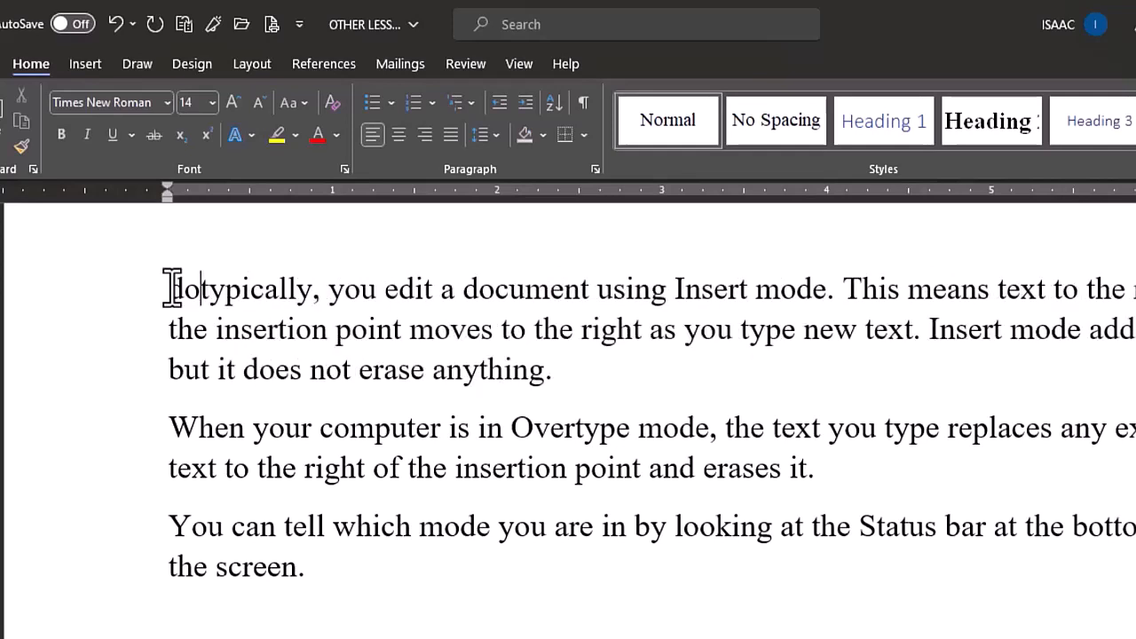
pyautogui.write('cument')
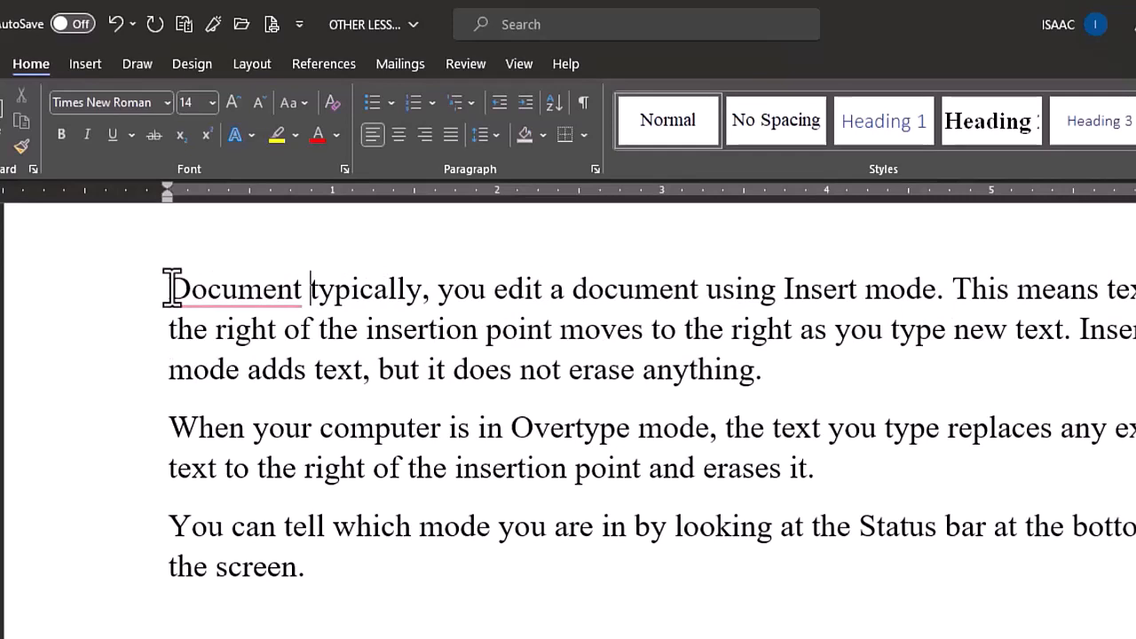
pyautogui.click(205, 289)
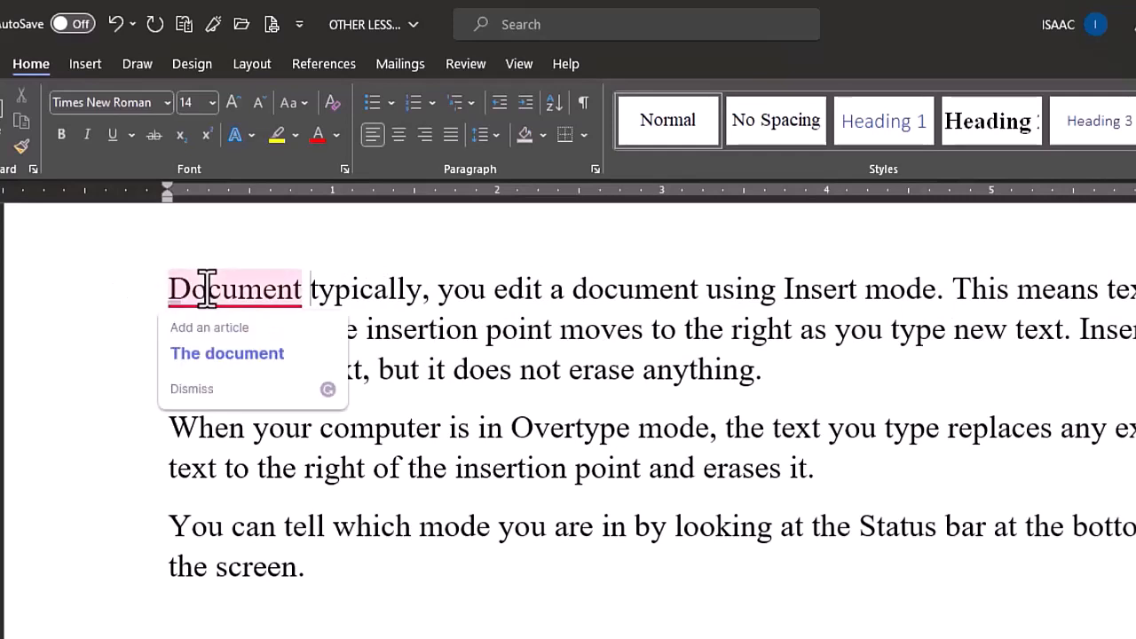
pyautogui.click(248, 361)
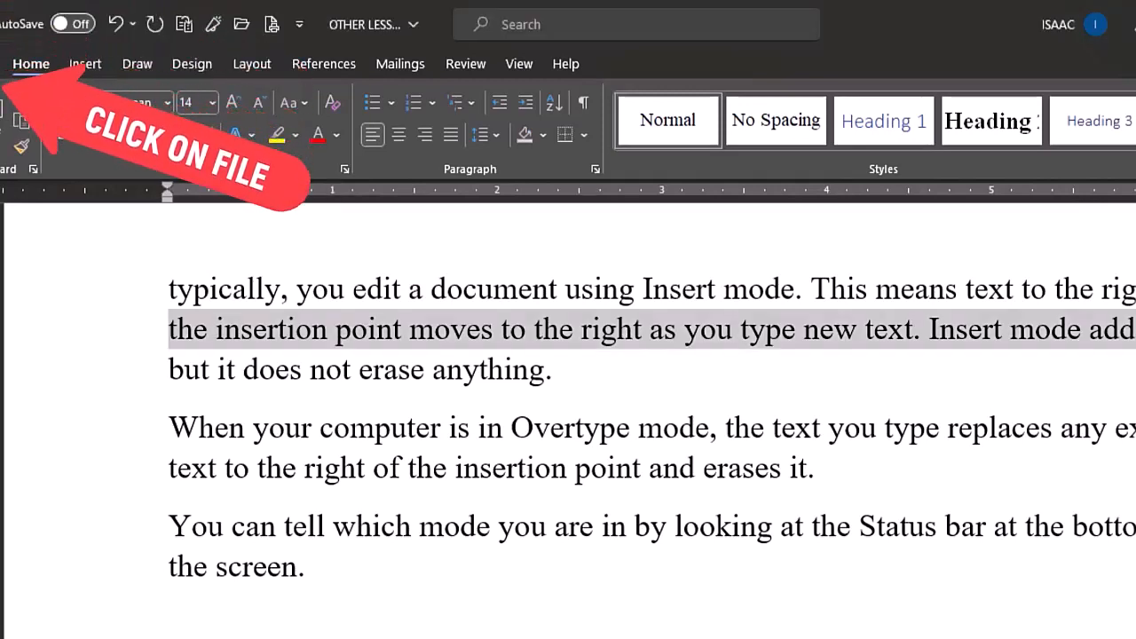
# - In the advanced editing options, disable using the Insert key to control overtype mode, enable "Use overtype mode", and apply the changes
pyautogui.click(2, 64)
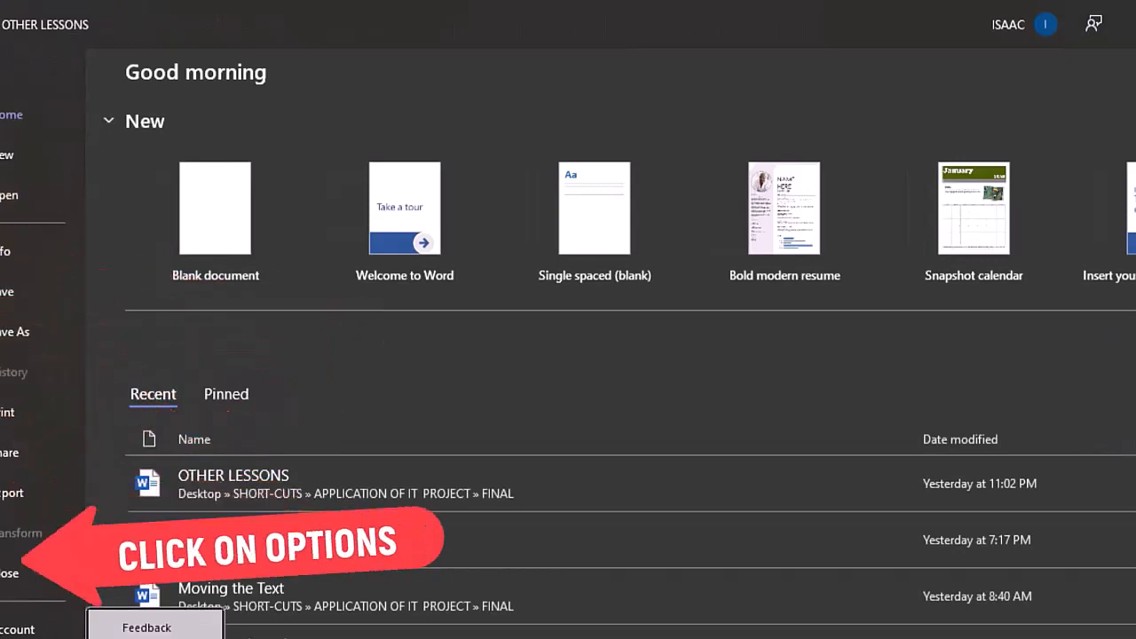
pyautogui.click(147, 638)
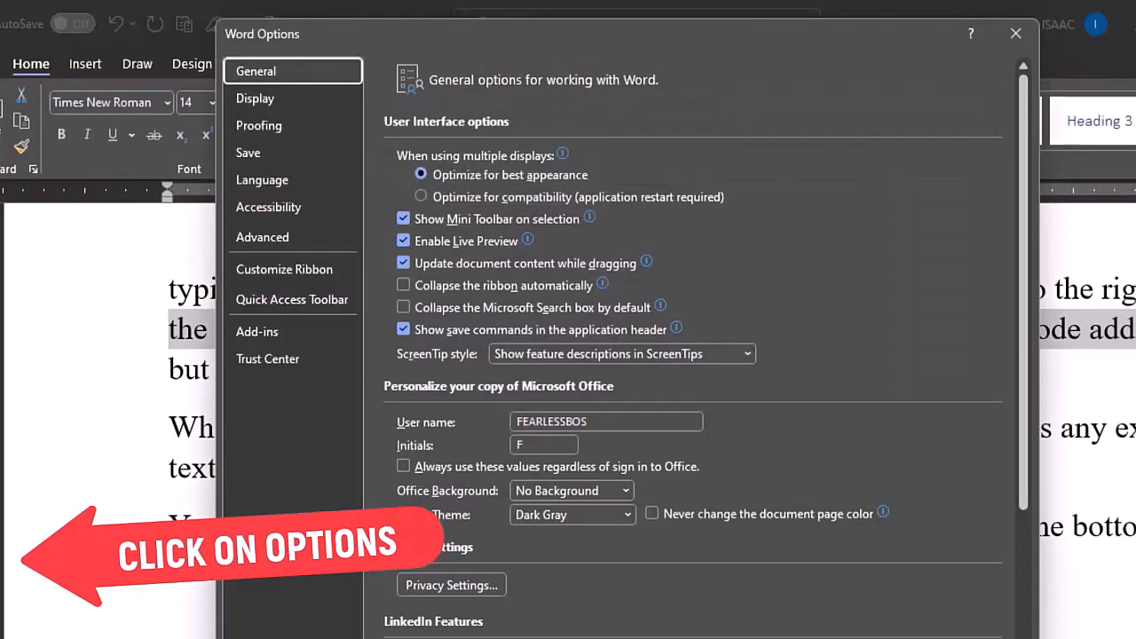
pyautogui.click(286, 250)
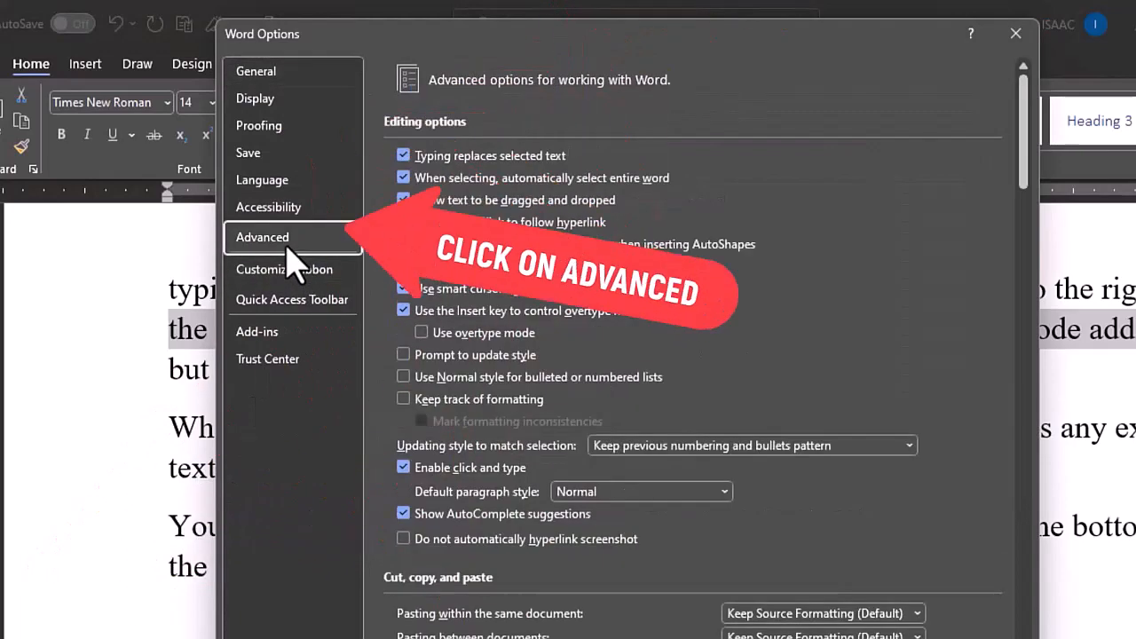
pyautogui.click(405, 311)
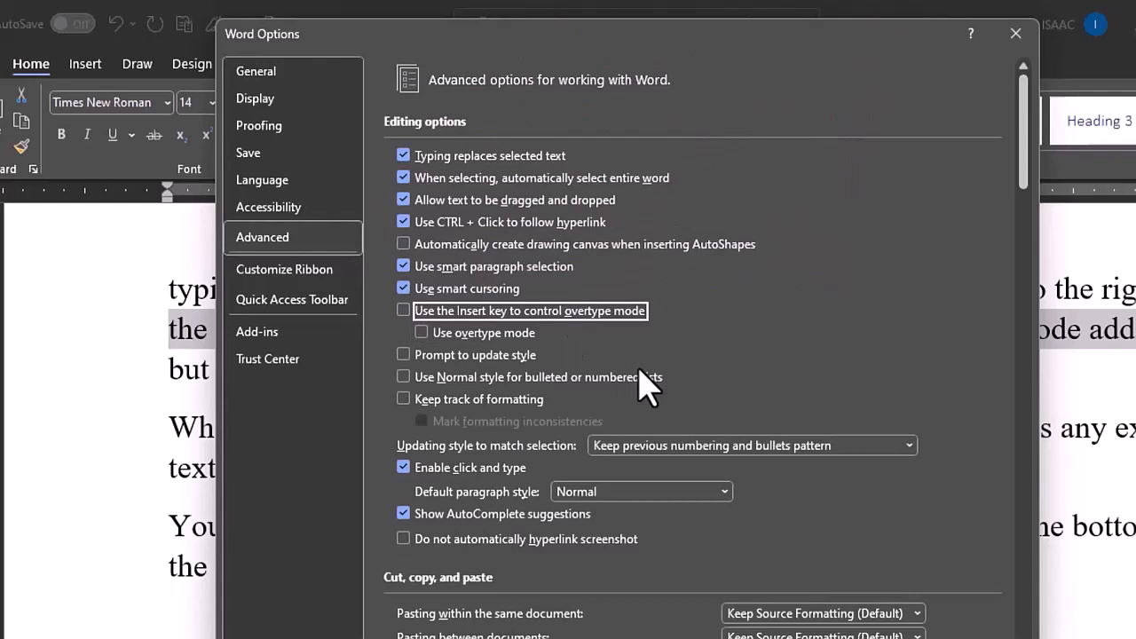
pyautogui.click(423, 331)
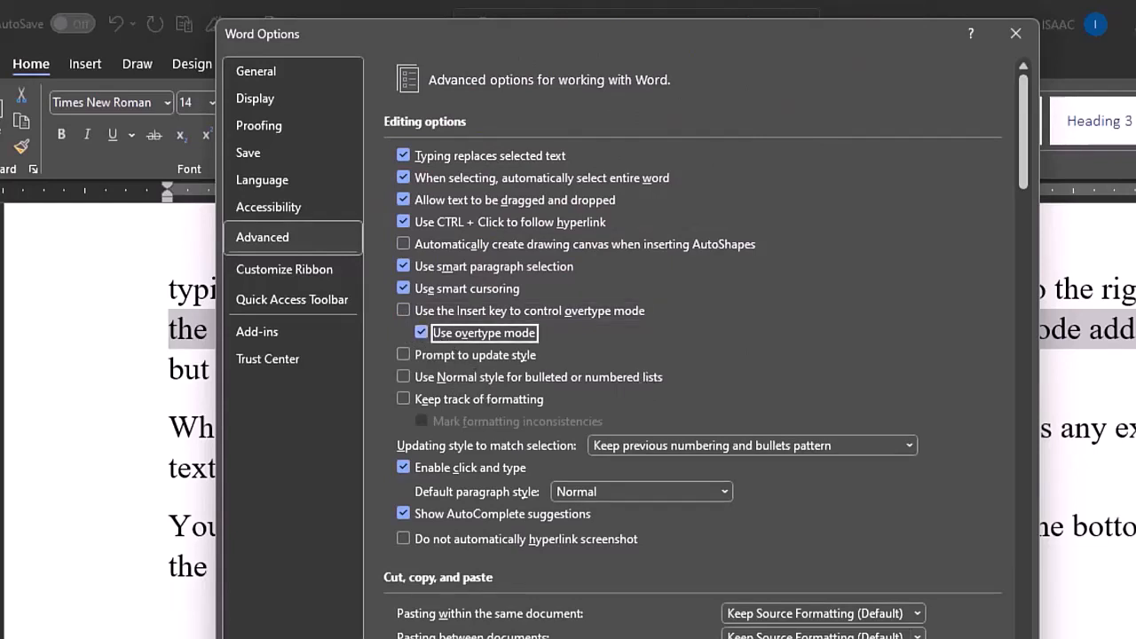
pyautogui.press('Return')
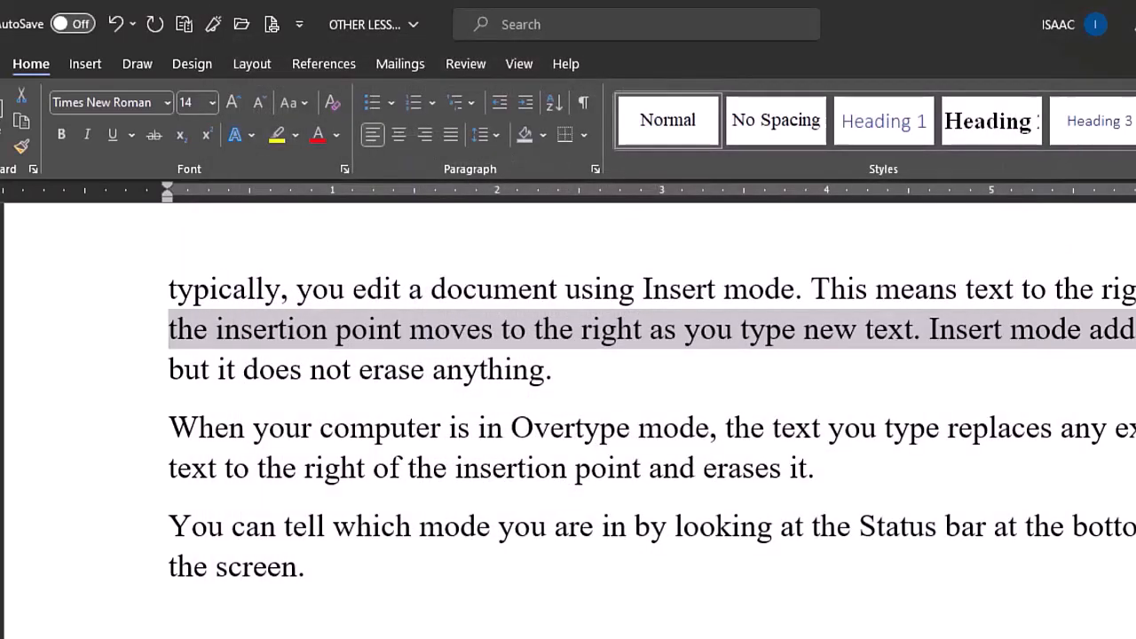
# - Overtype the Insert mode paragraph's first sentence from "typically" onward with "Document" followed by a run of random filler letters
pyautogui.click(176, 289)
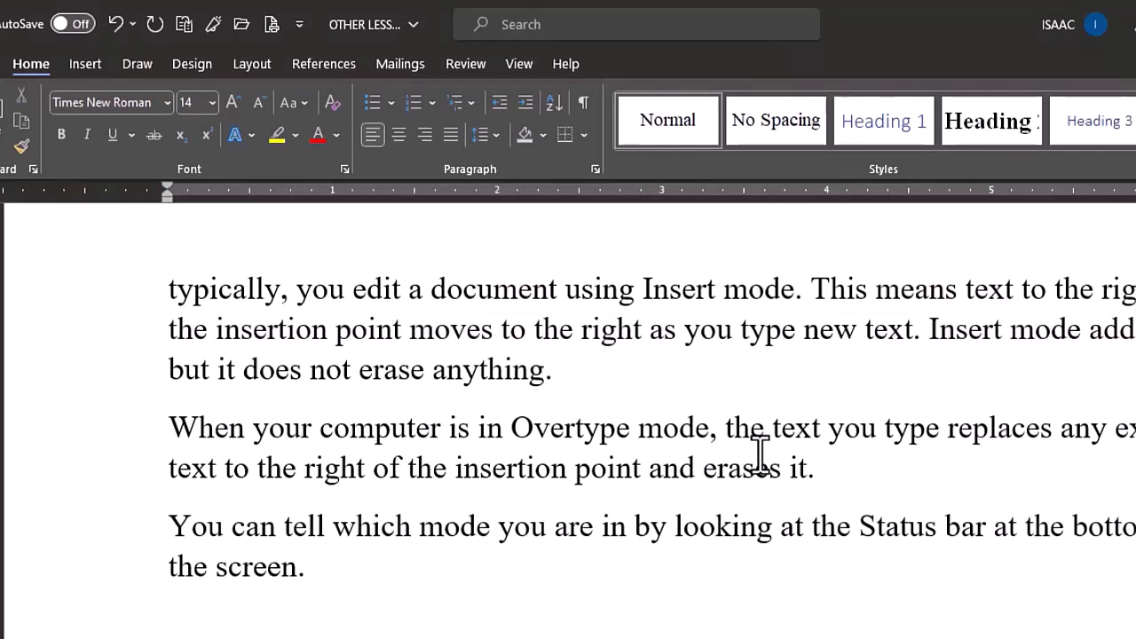
pyautogui.write('document')
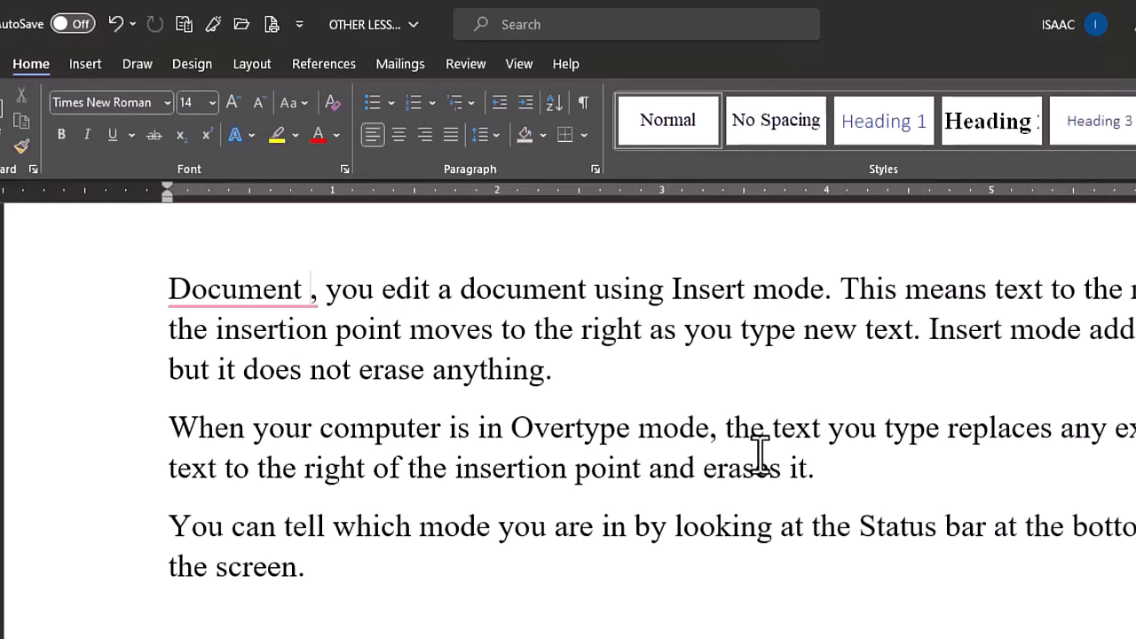
pyautogui.write('tehehevdgebdt')
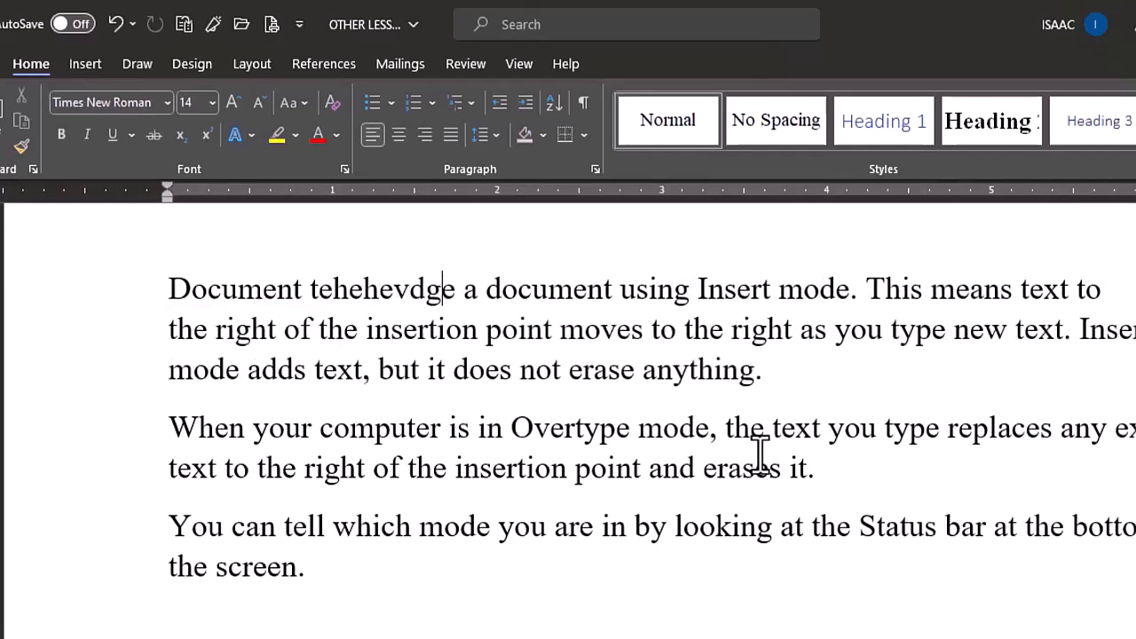
pyautogui.write('hethdgthdtd')
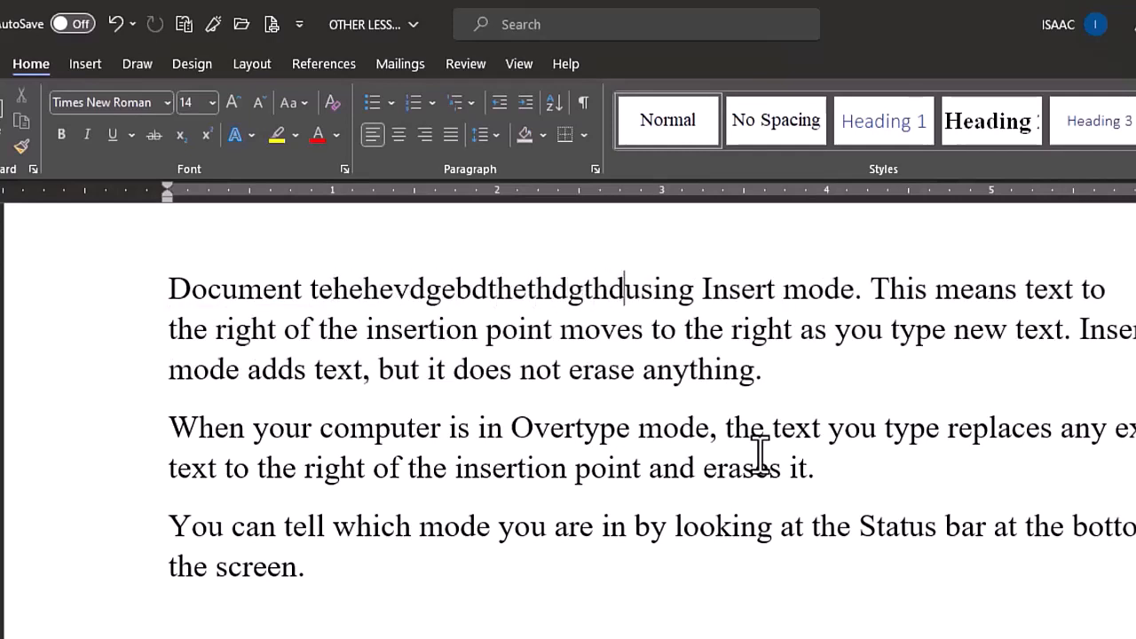
pyautogui.write('tdhdtgdthdg')
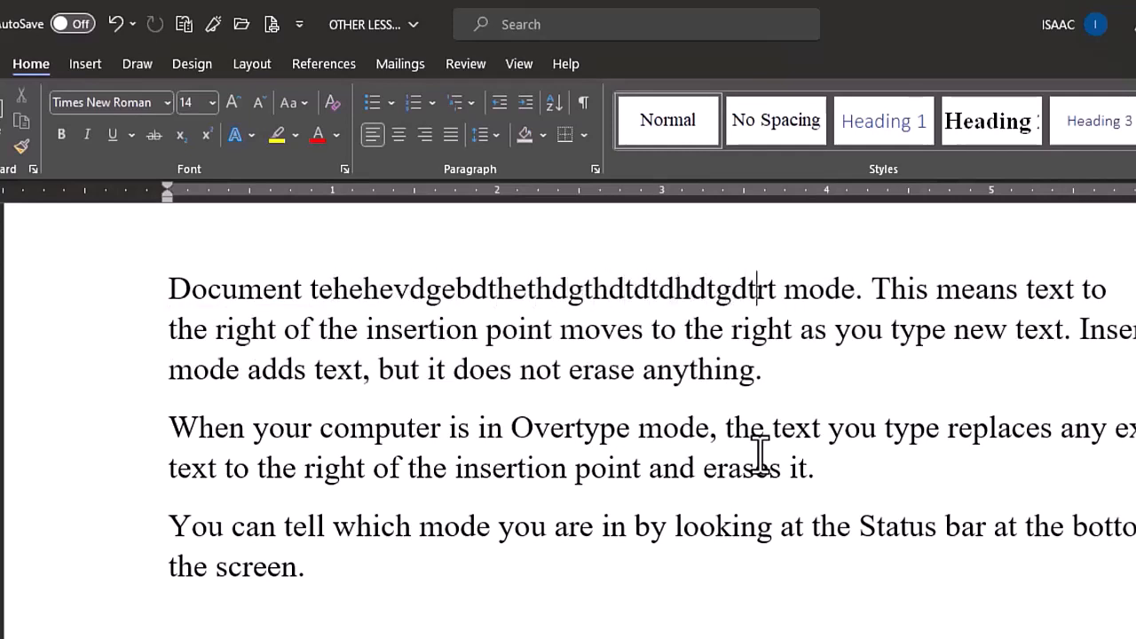
pyautogui.write('stgttd')
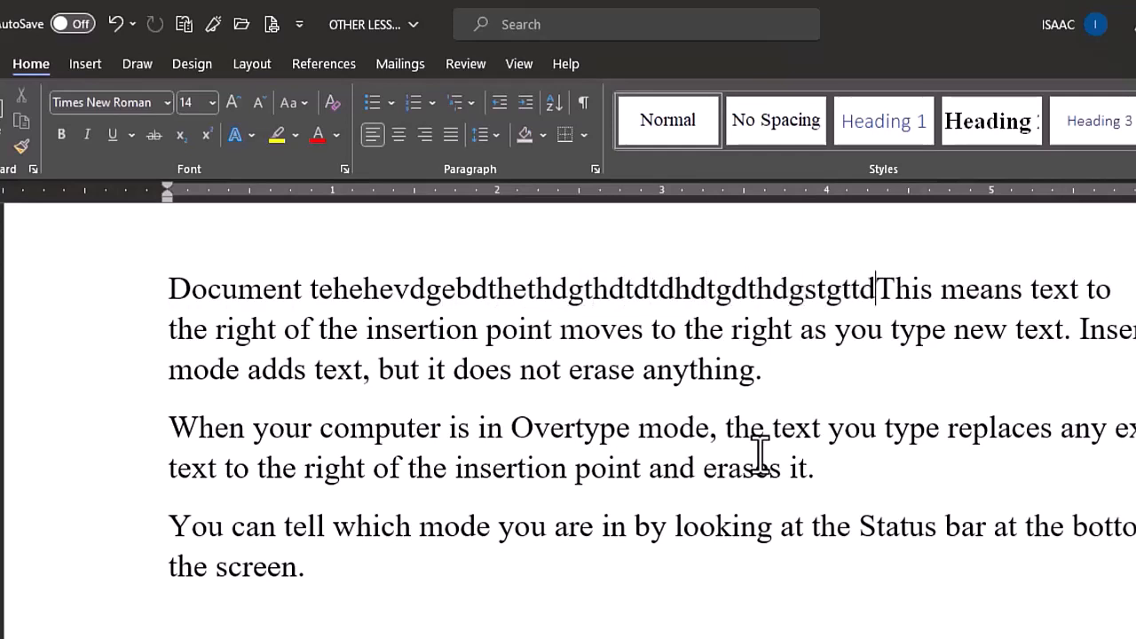